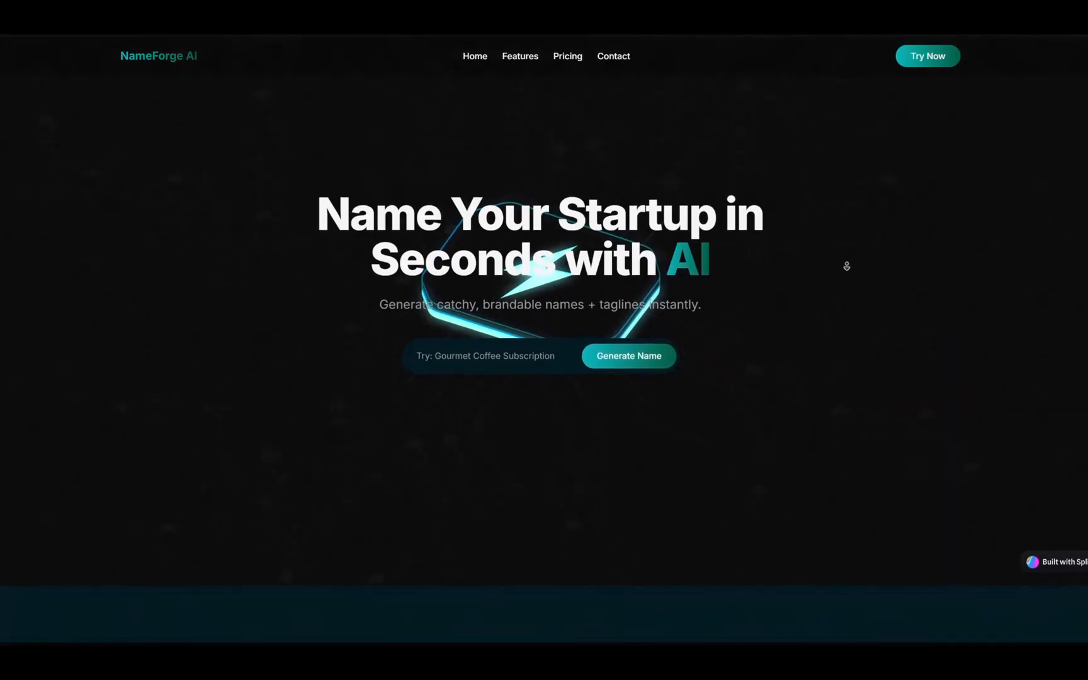
Step: Look through the finished NameForge AI landing page, from the hero section through the sample names, brand tools and pricing plans
scroll(848, 272, down, 2)
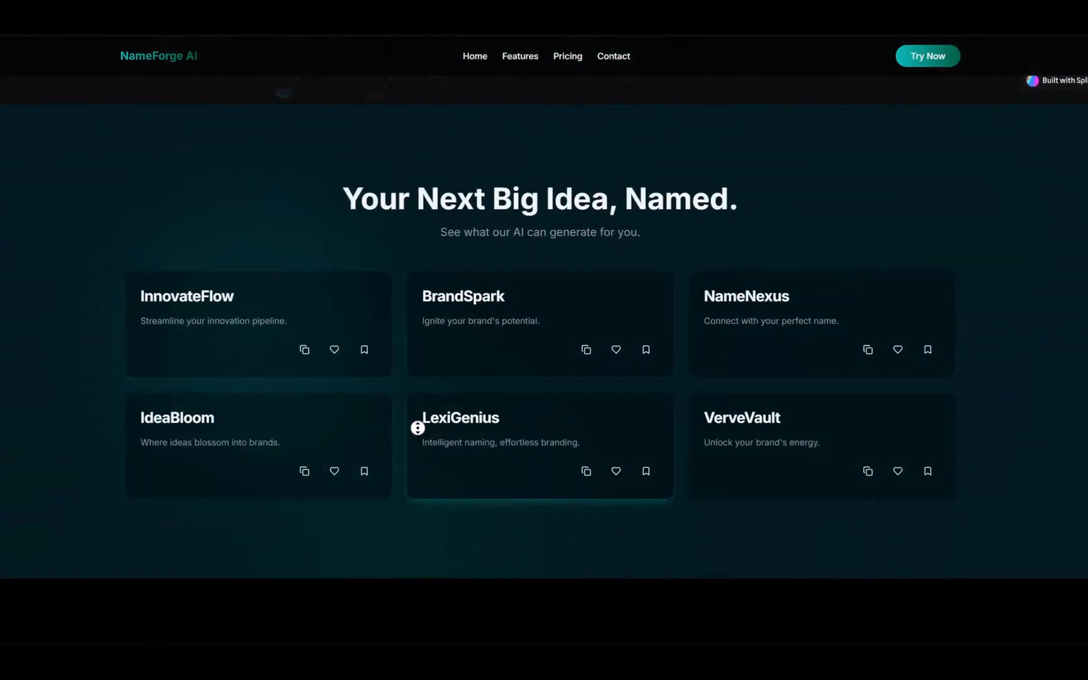
scroll(423, 481, down, 6)
scroll(431, 499, down, 8)
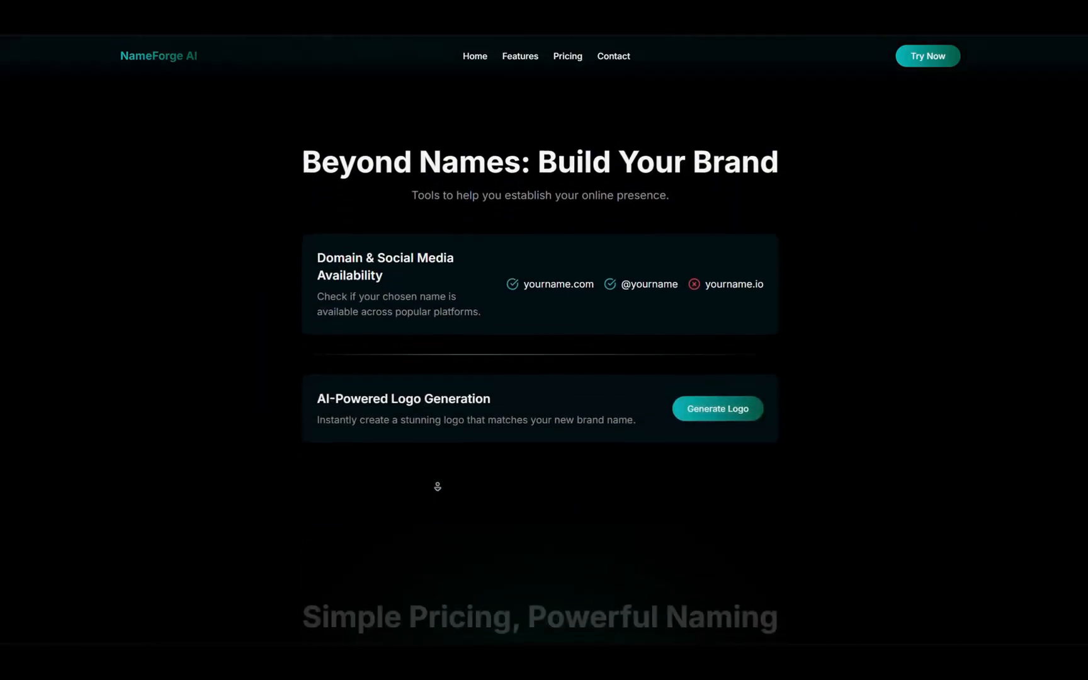
scroll(443, 492, down, 9)
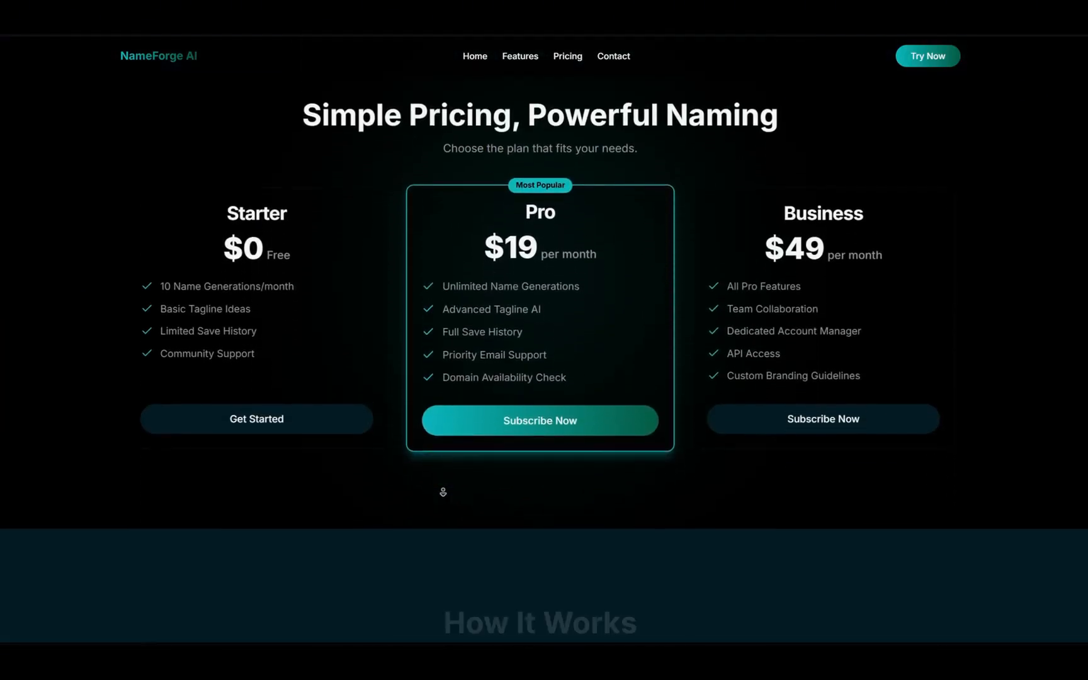
scroll(443, 492, down, 9)
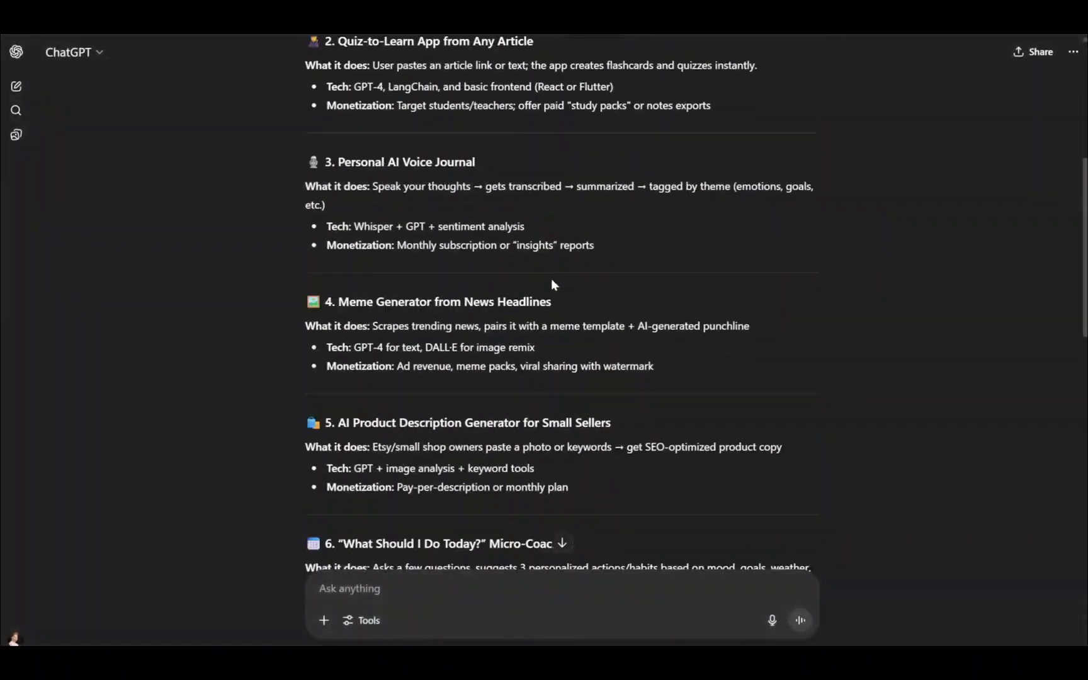
Step: Switch to ChatGPT and ask about an AI-powered name generator SaaS app and the sections or components it should include
scroll(554, 275, down, 4)
text(How)
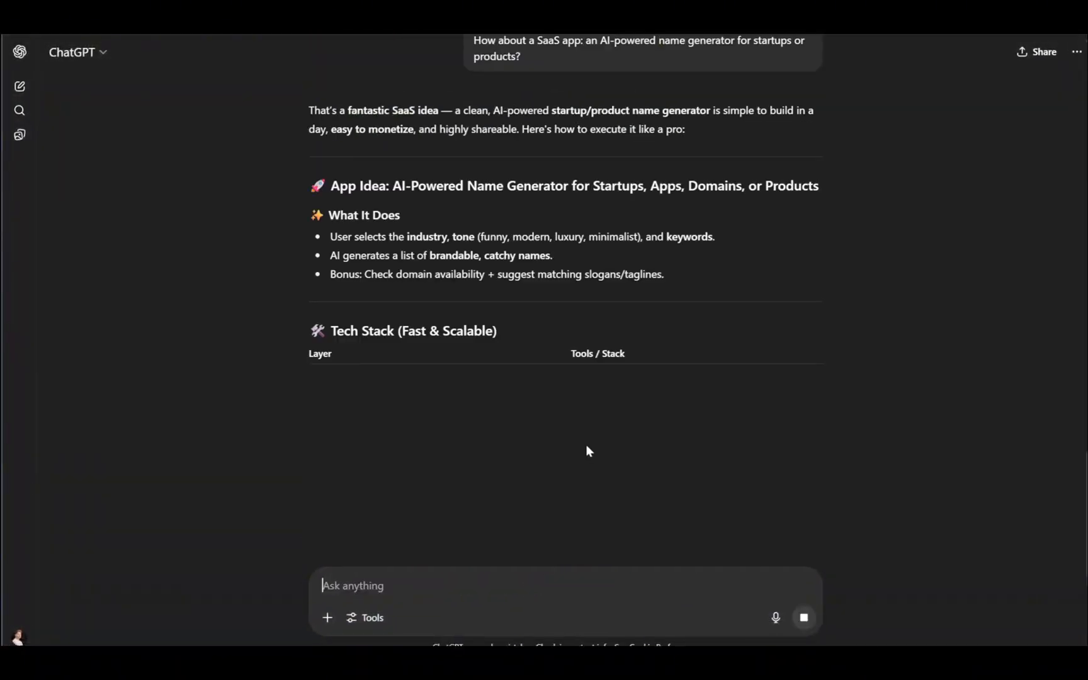
scroll(586, 444, down, 15)
text(could you suggest different sections or components th)
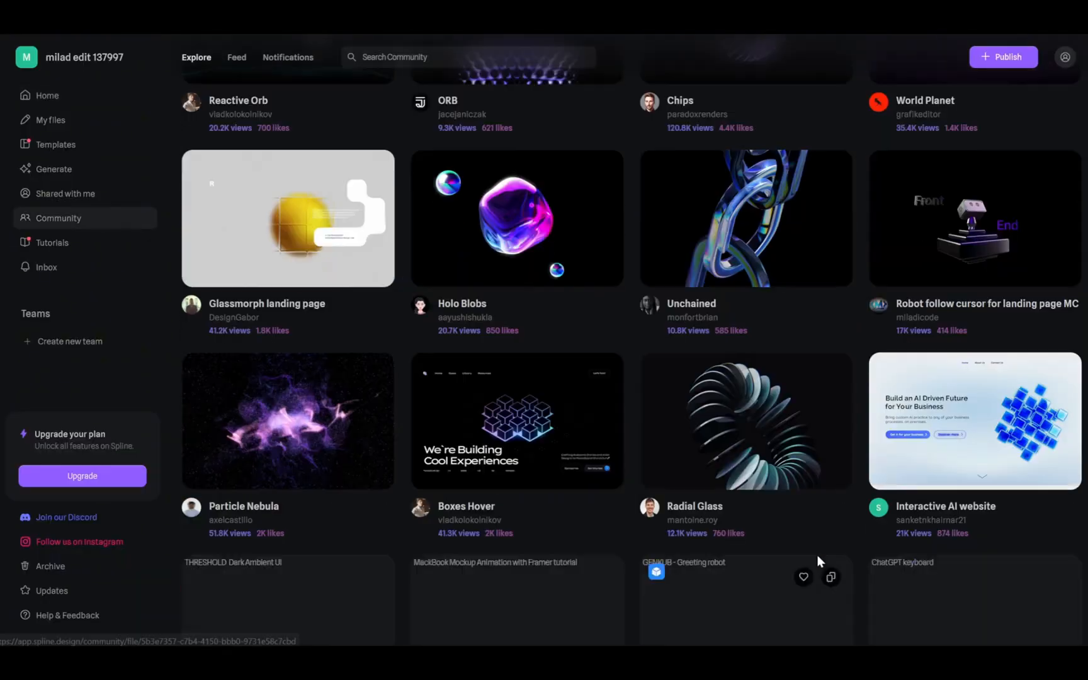
Step: Switch to the Spline community, open the Retrofuturistic circuit loop scene and copy its public URL embed code
scroll(817, 555, down, 5)
scroll(816, 552, down, 5)
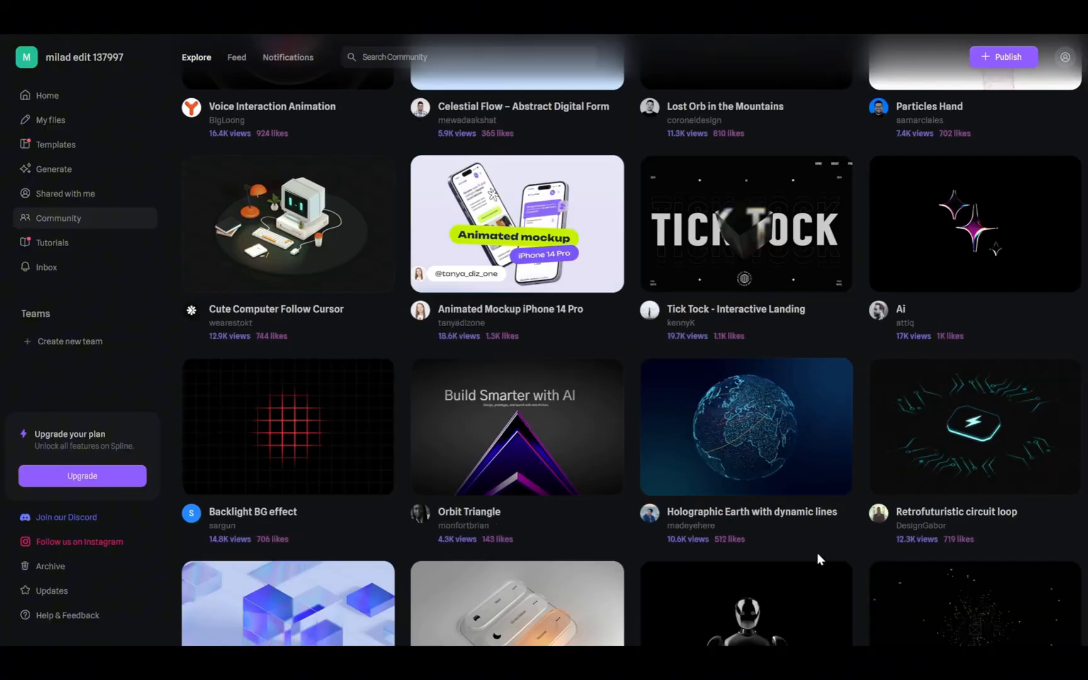
click(873, 510)
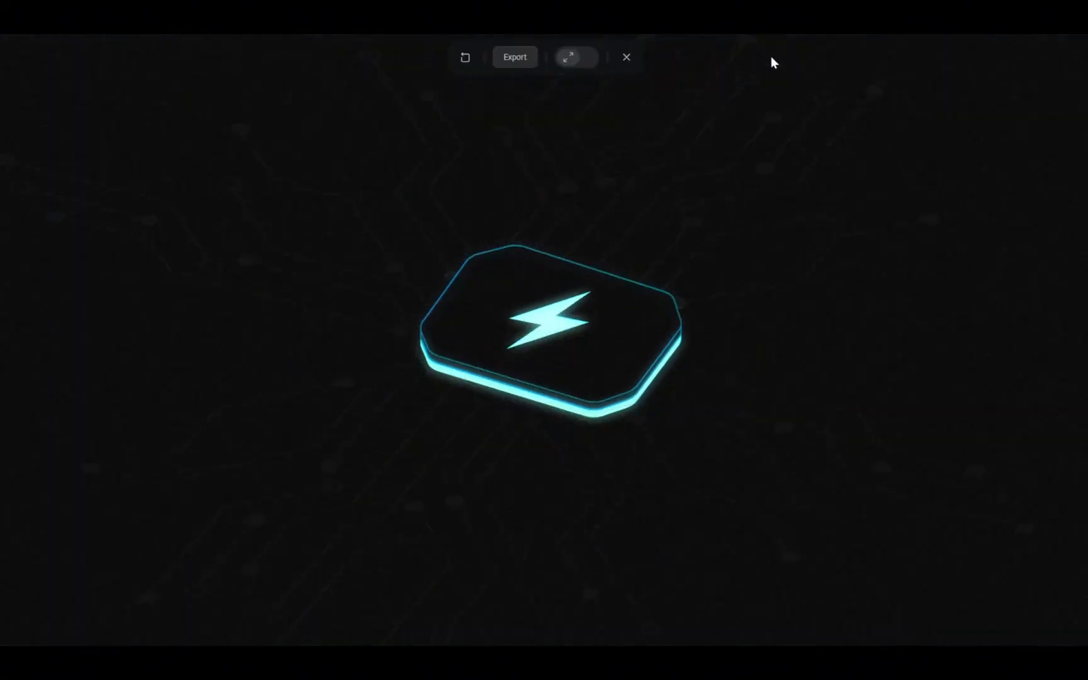
click(515, 58)
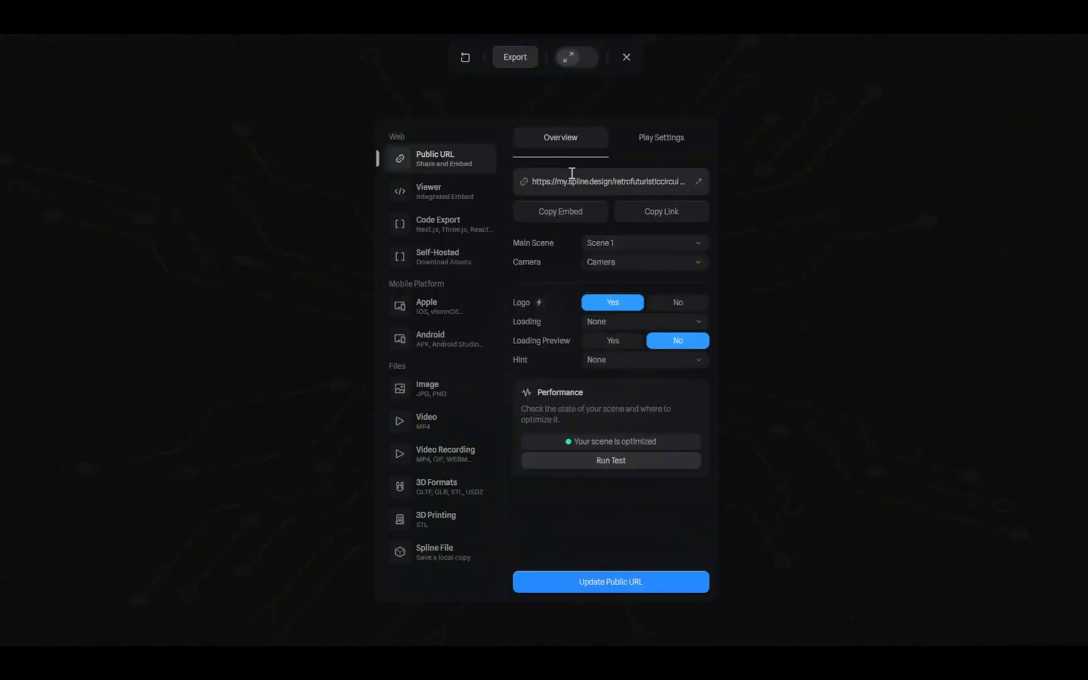
click(559, 211)
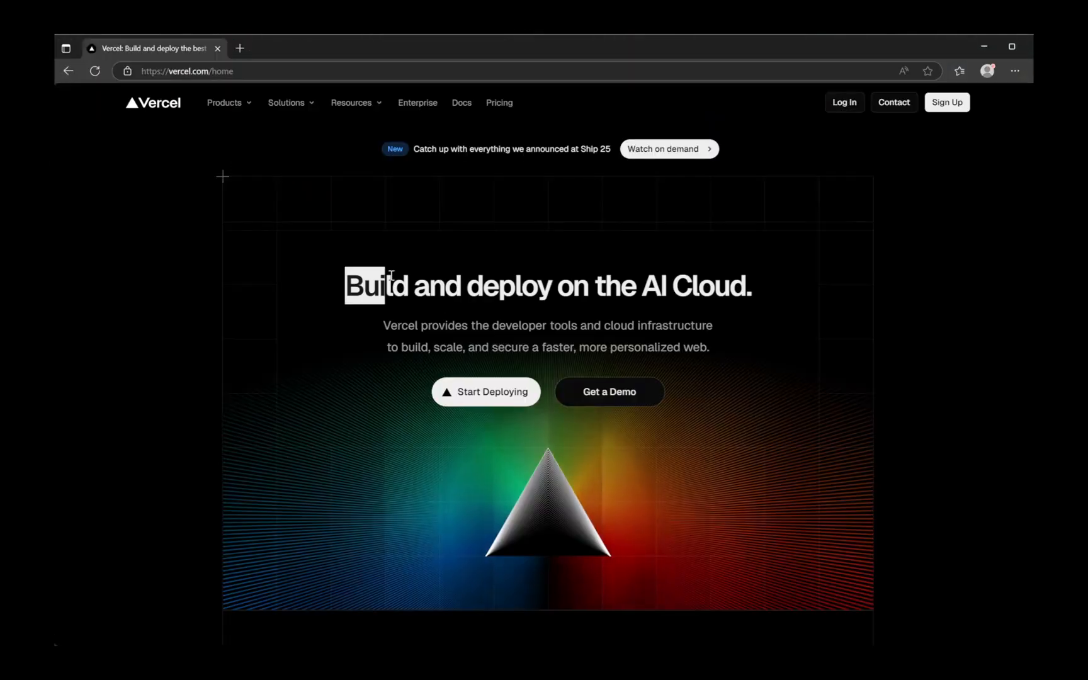
drag(391, 275, 825, 267)
click(844, 296)
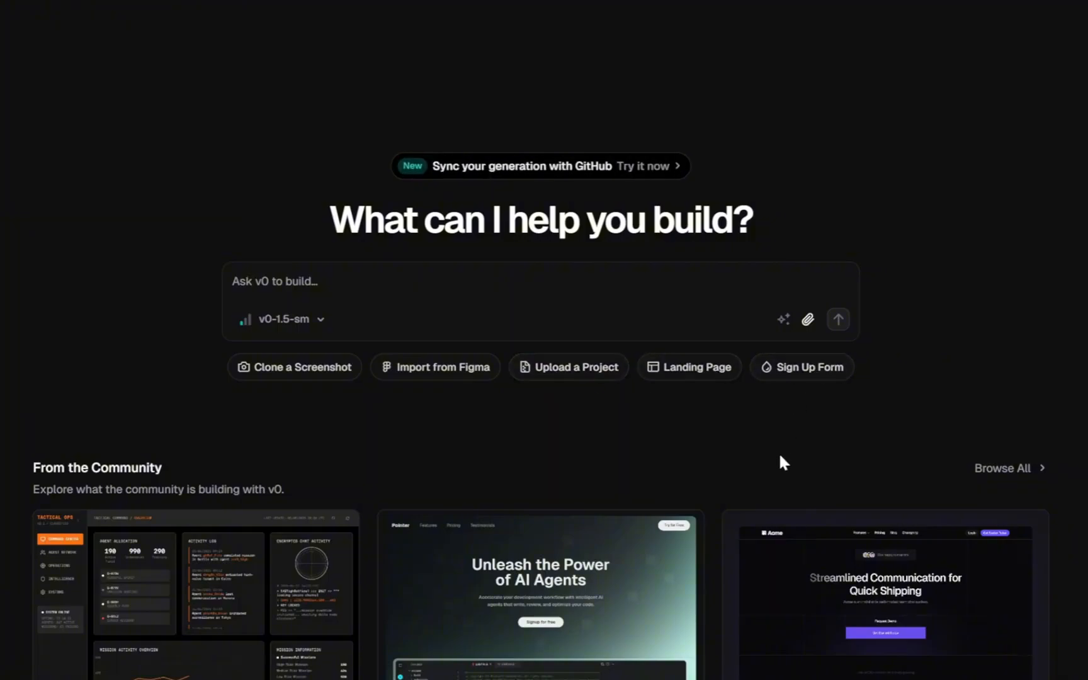
mouse_move(601, 587)
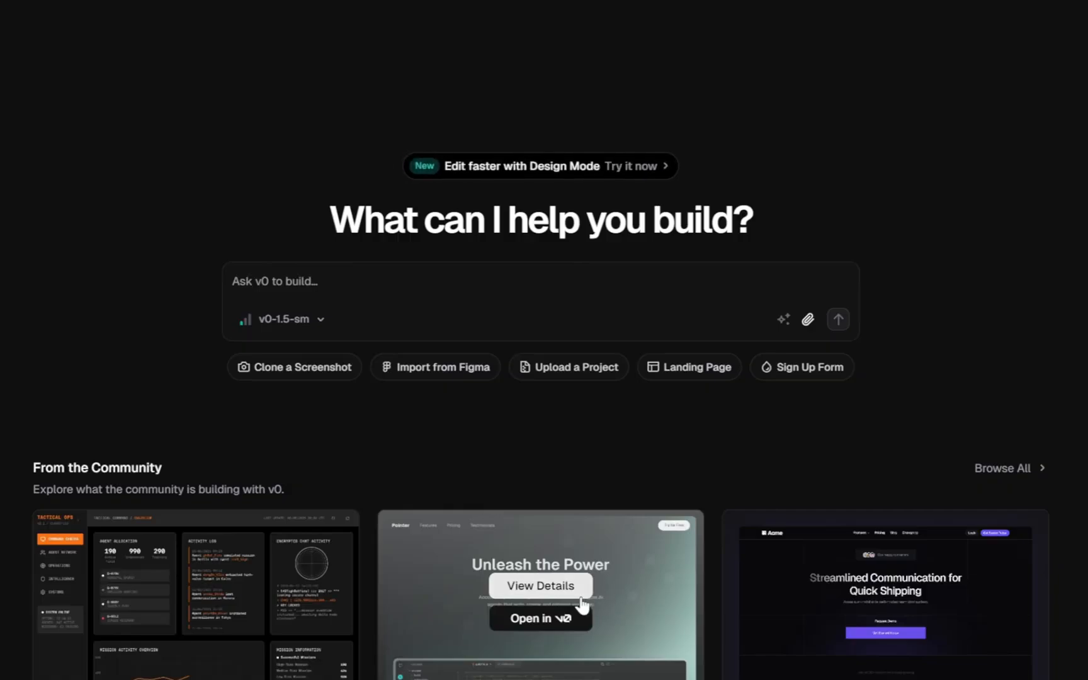
mouse_move(822, 642)
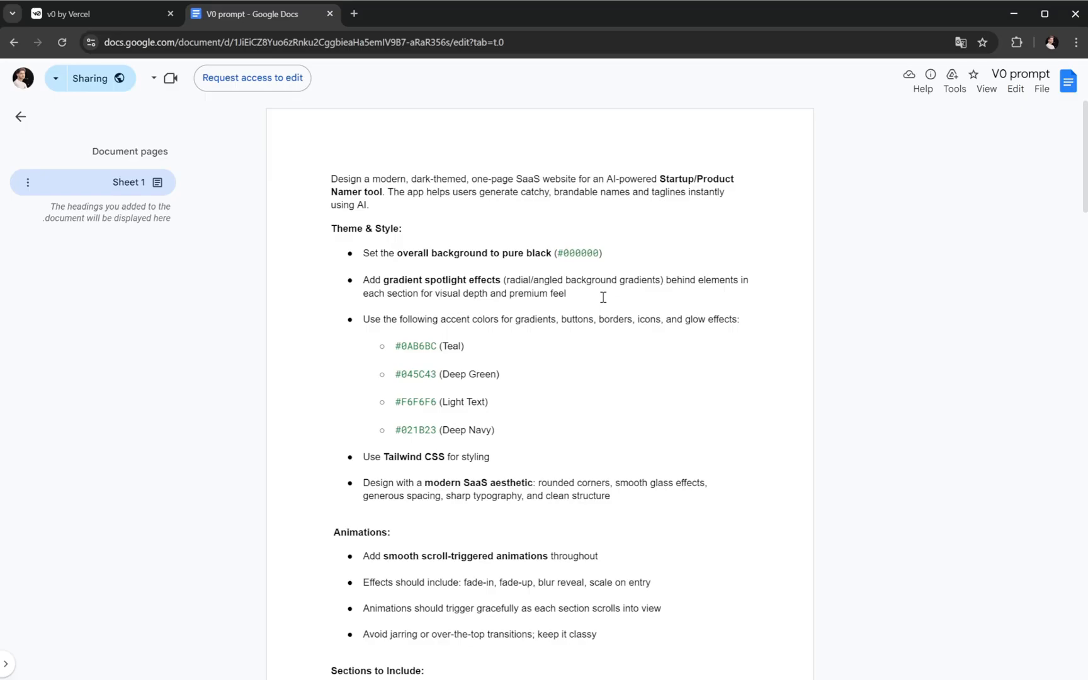
scroll(603, 297, down, 1)
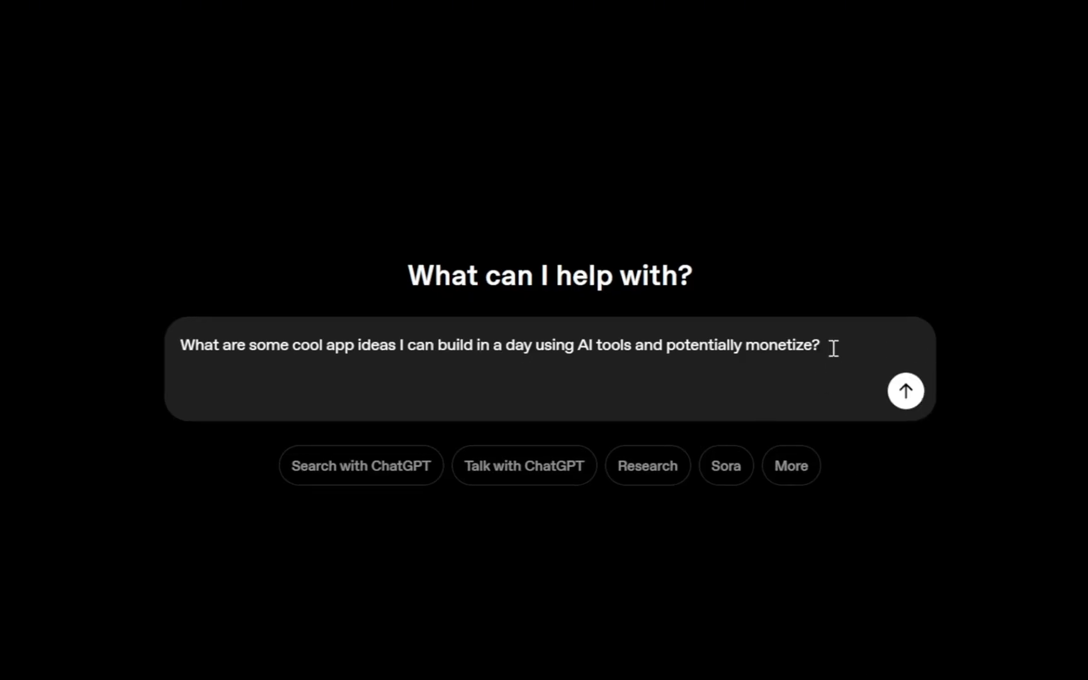
Step: Ask ChatGPT for cool app ideas to build in a day using AI tools and potentially monetize, and read the ideas
click(904, 395)
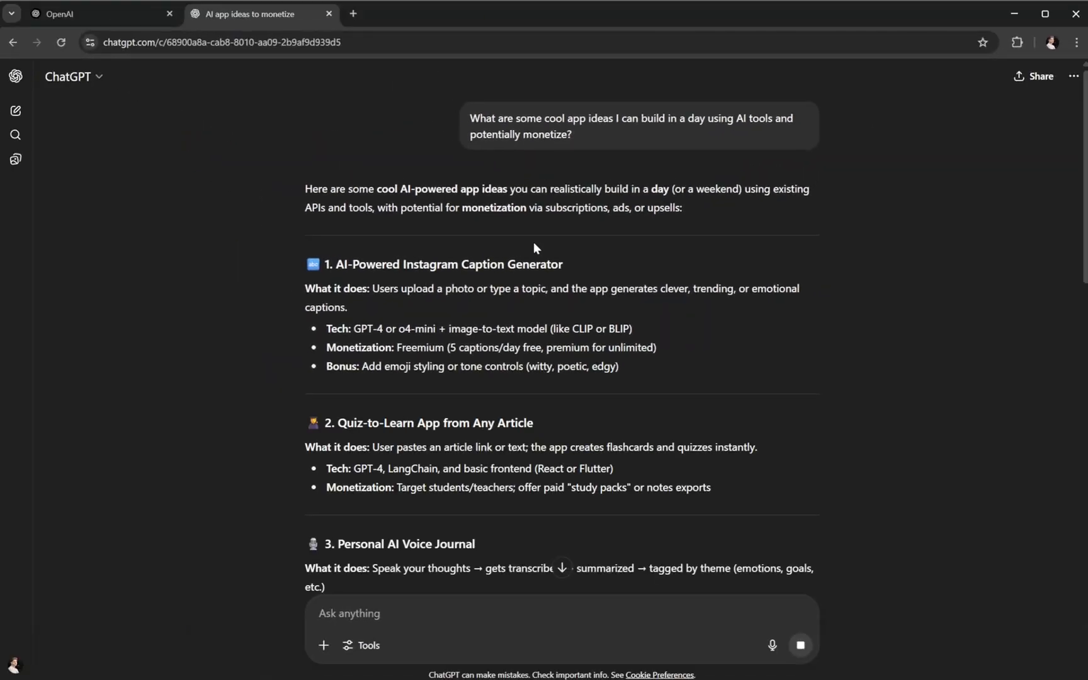
scroll(532, 241, down, 6)
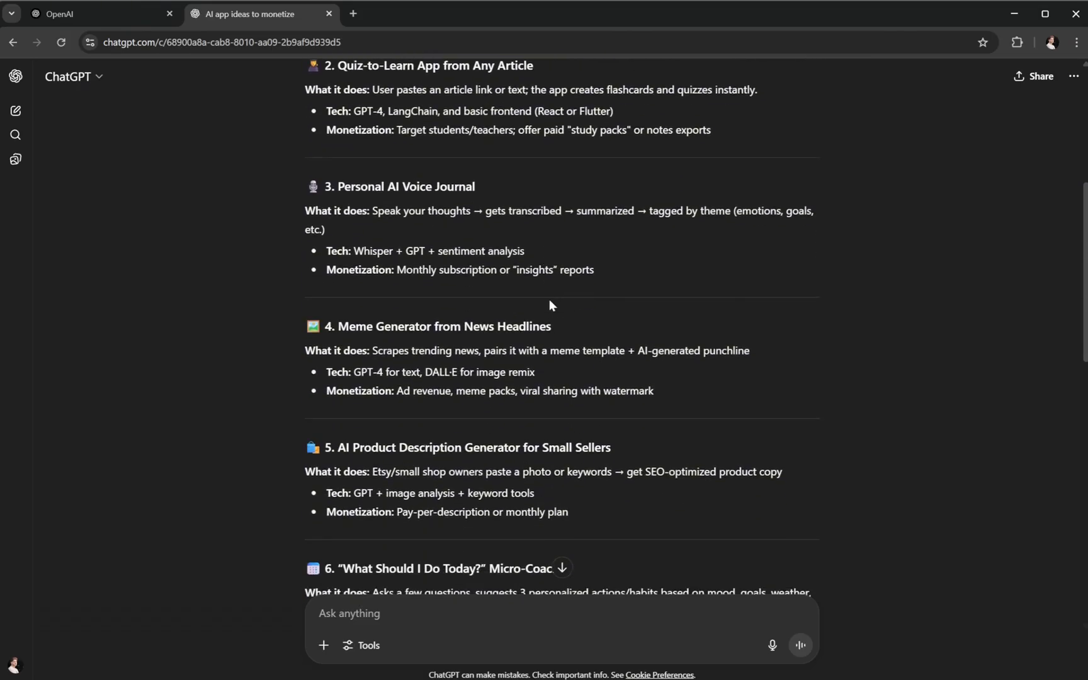
scroll(550, 305, down, 4)
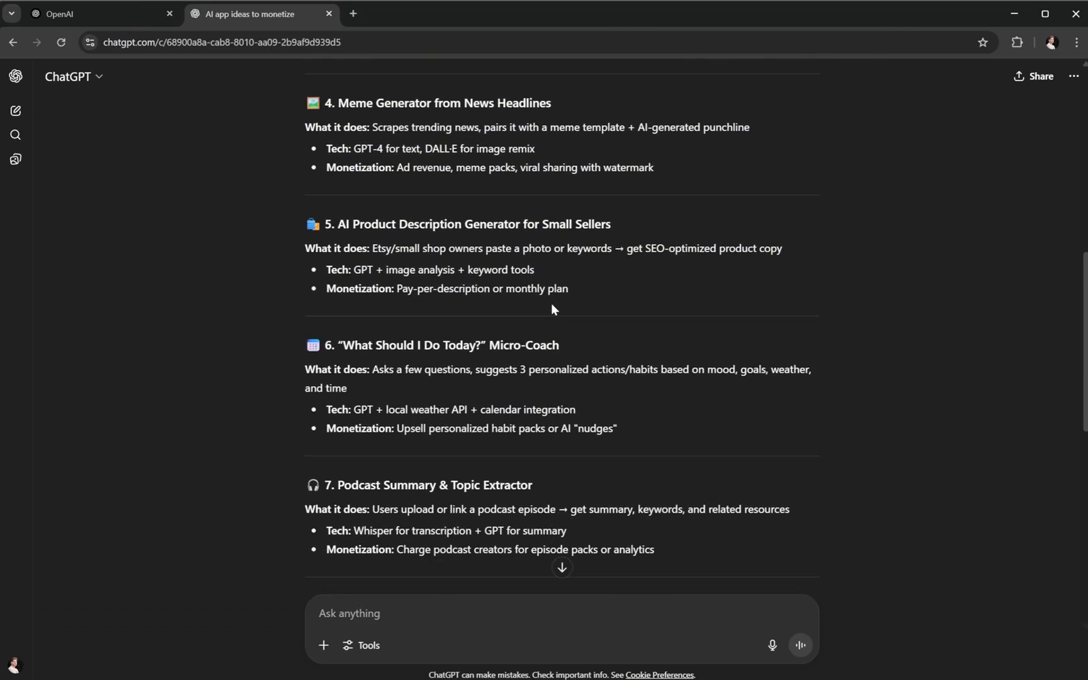
scroll(551, 307, up, 10)
scroll(553, 305, down, 4)
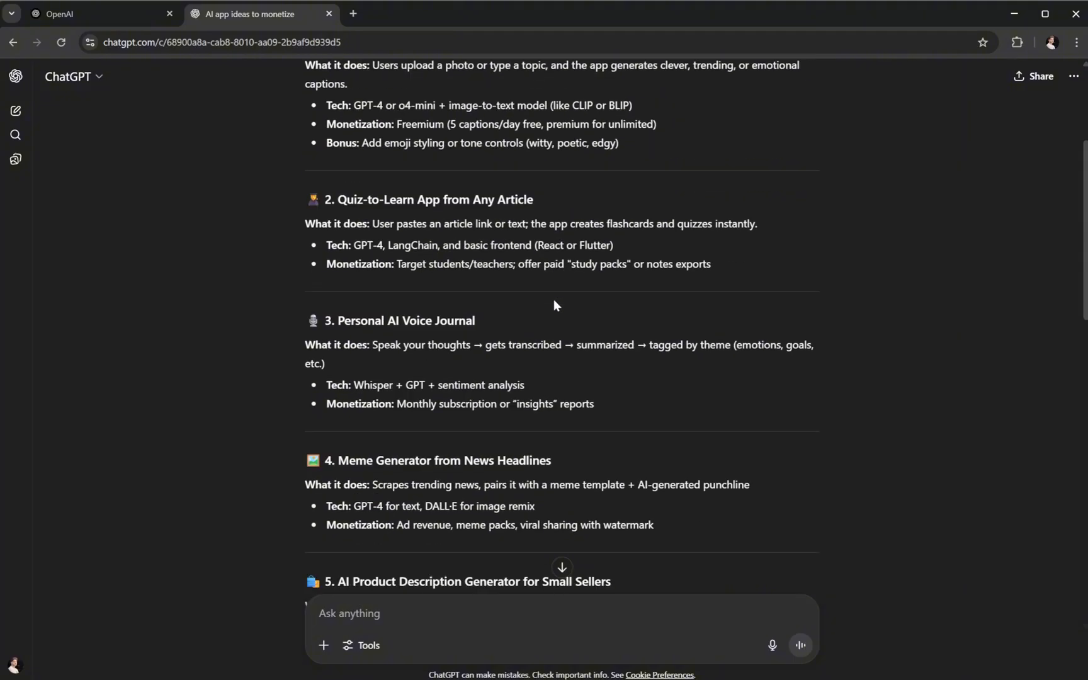
scroll(553, 306, down, 11)
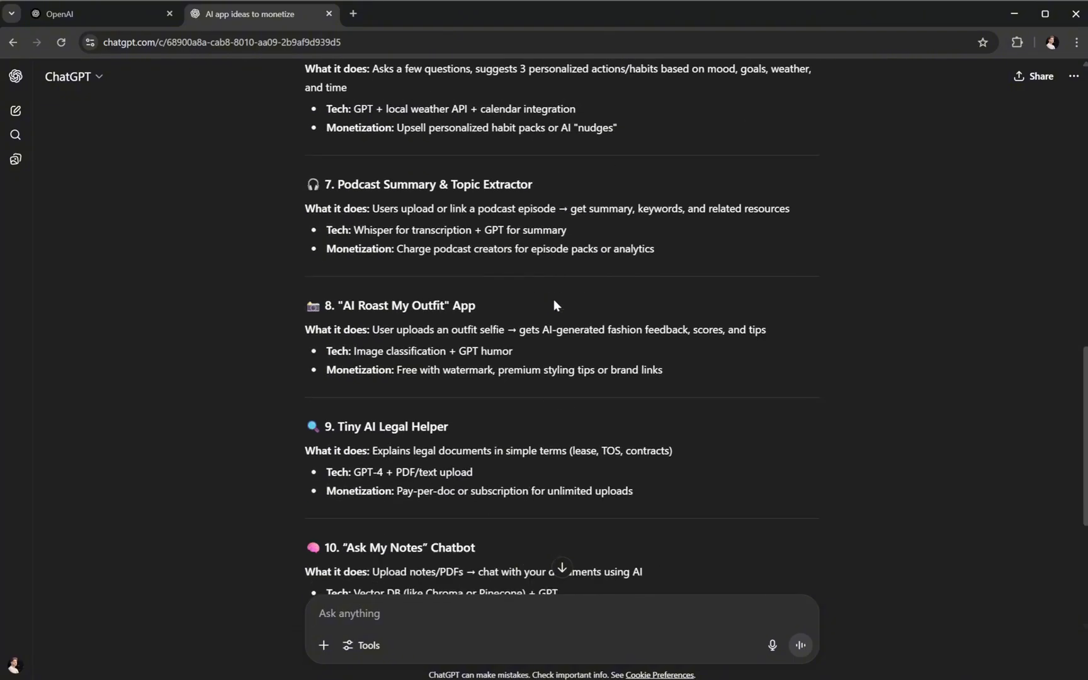
scroll(553, 300, down, 5)
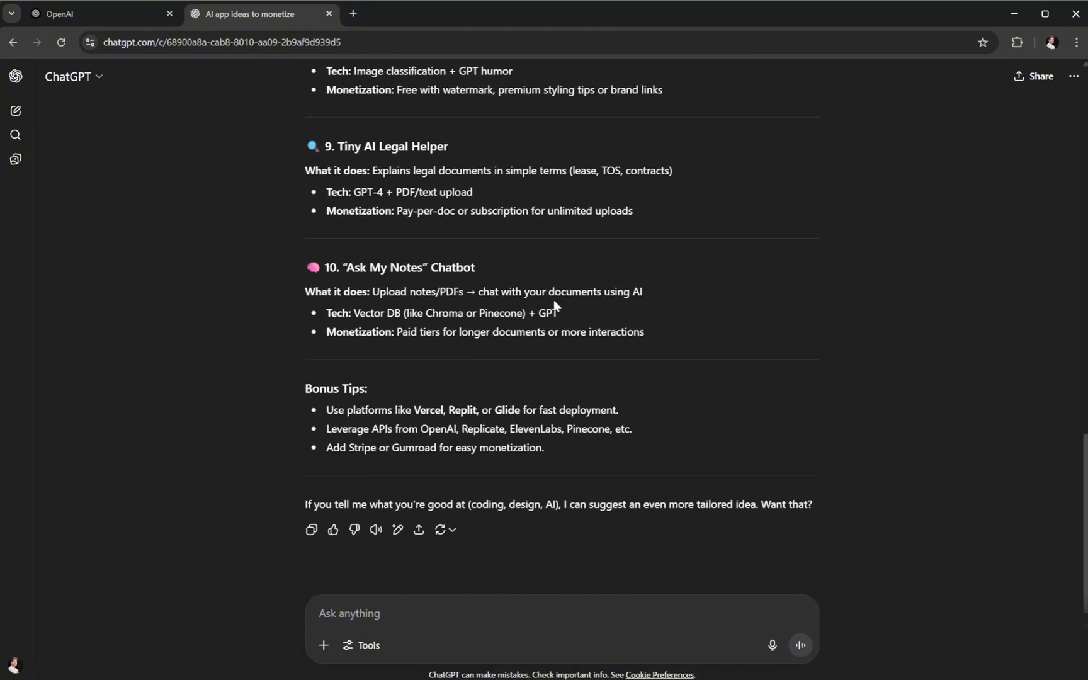
Step: Send the follow-up "How about a SaaS app: an AI-powered name generator for startups or products?"
click(524, 626)
text(Ho)
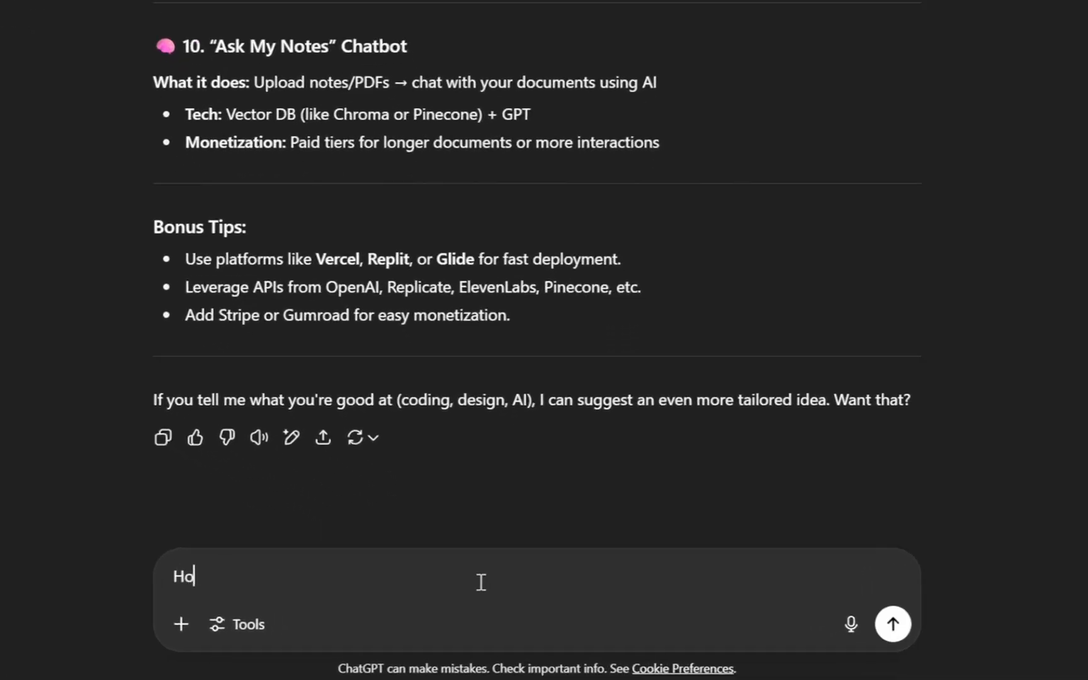
text(w about a SaaS app: an AI-powered name generator for startups or products)
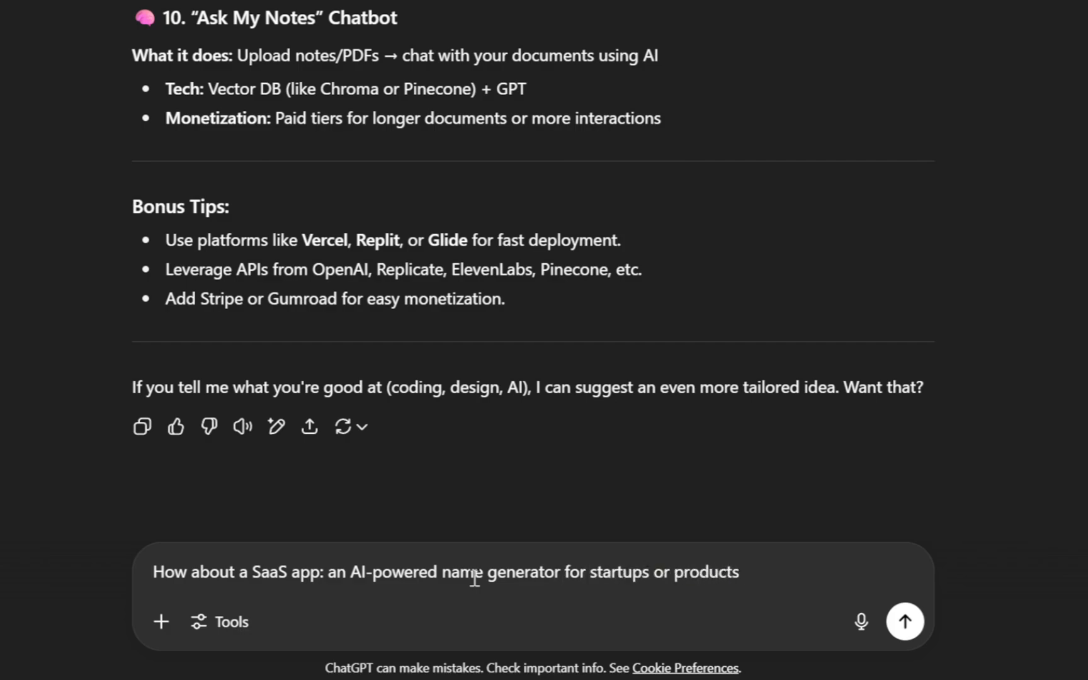
text(?)
key(Return)
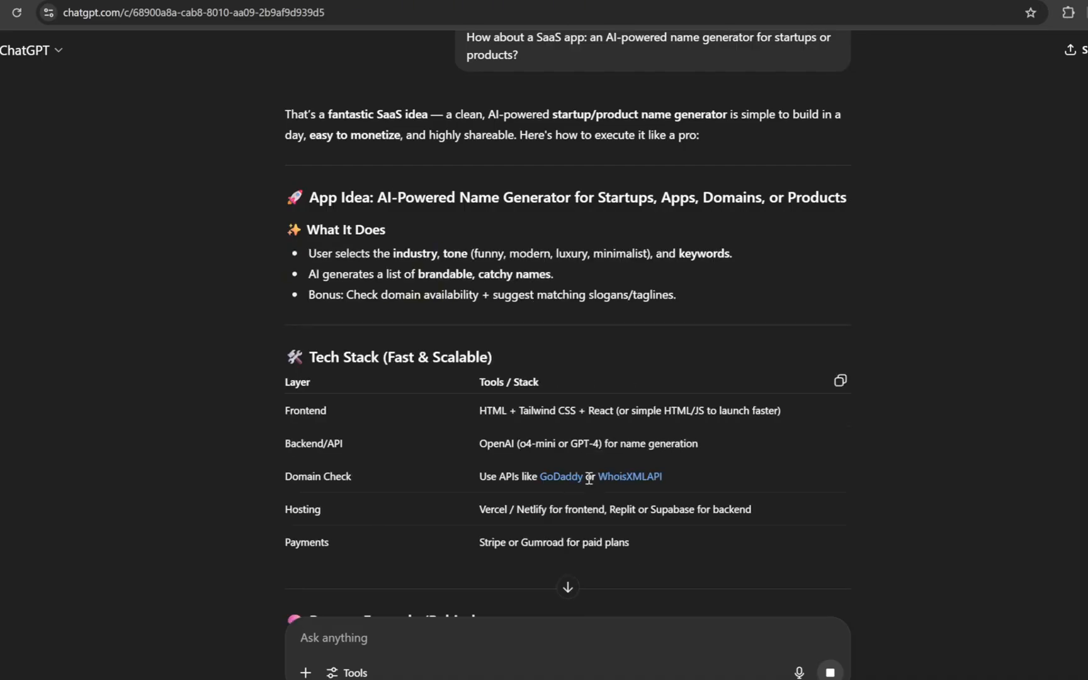
Step: Read the name generator plan, including its tech stack, prompt example, monetization options, target audience and extra features
scroll(589, 478, down, 2)
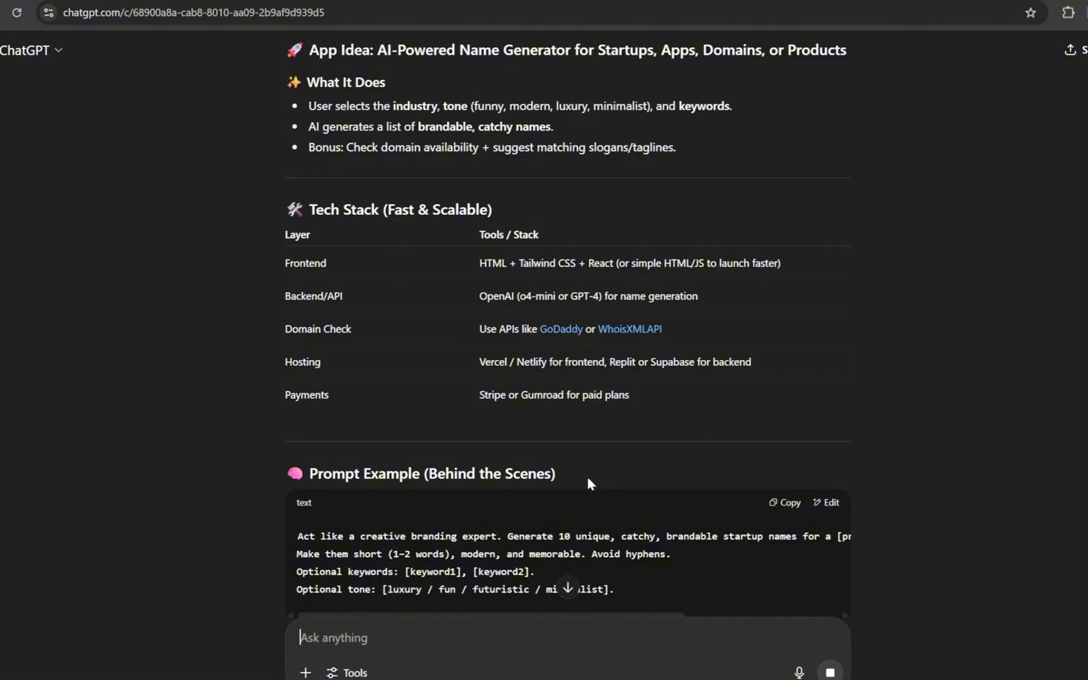
scroll(588, 477, down, 3)
scroll(588, 478, up, 2)
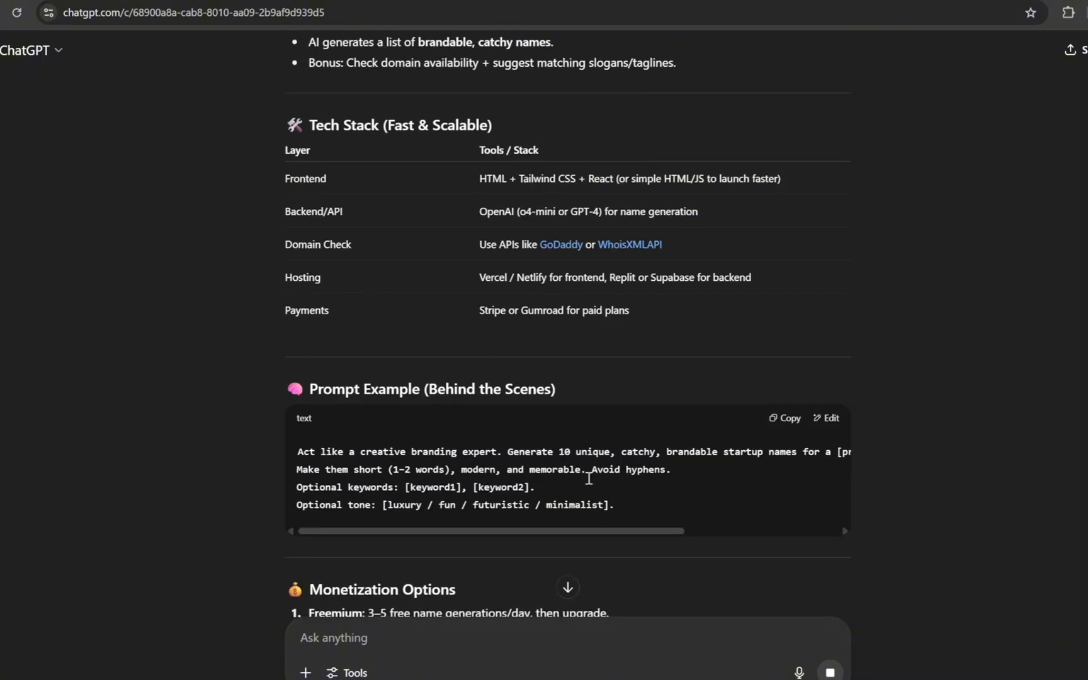
scroll(589, 479, up, 3)
scroll(589, 483, down, 8)
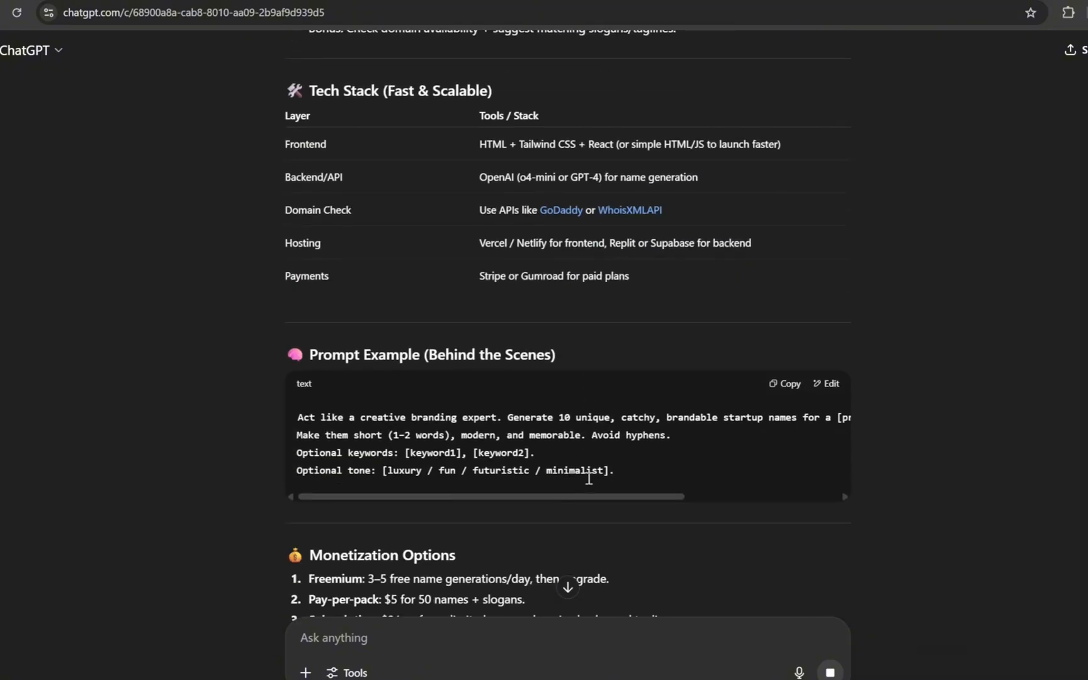
scroll(587, 480, down, 5)
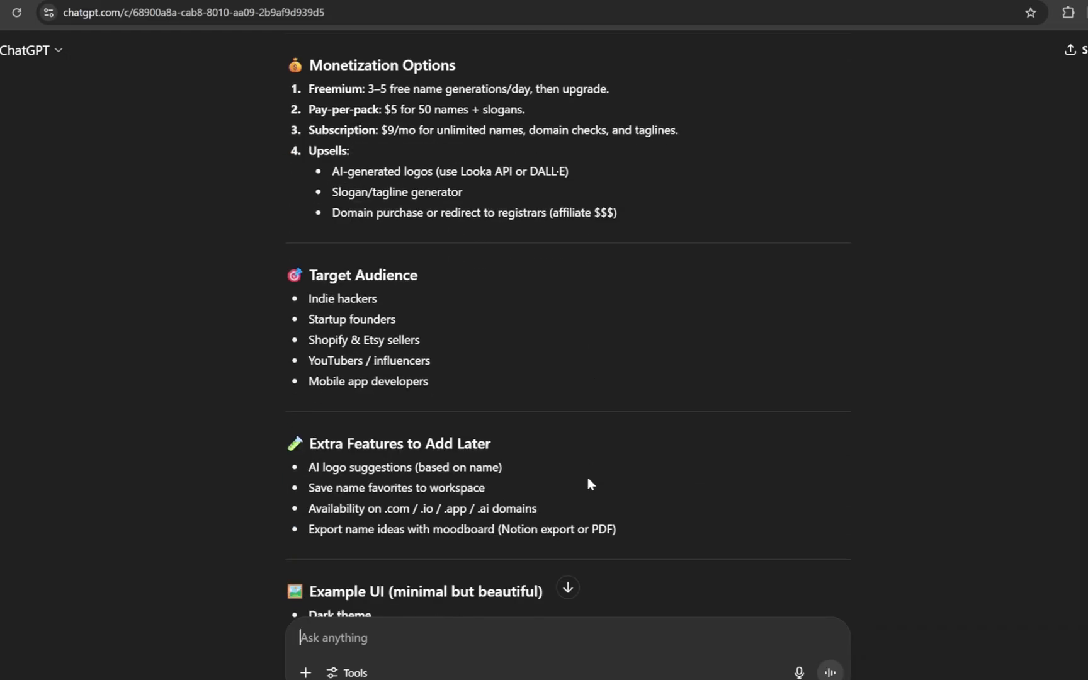
scroll(587, 483, down, 2)
Step: Send the prompt "could you suggest different sections or components this project should include from a UI and frontend perspective?"
text(could you sugges)
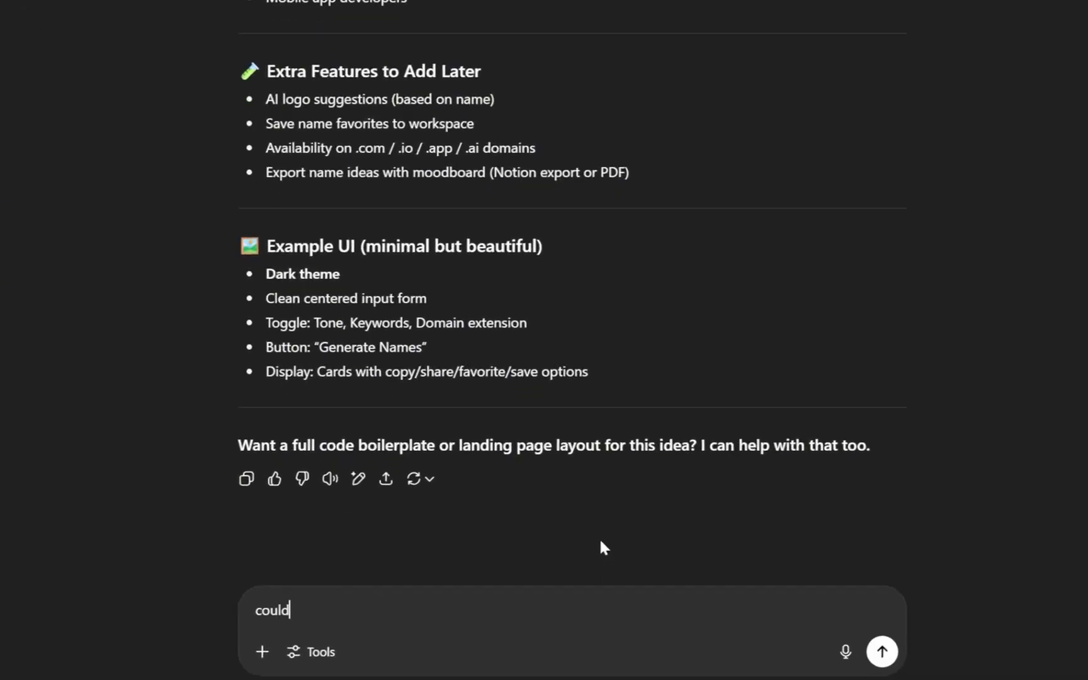
text(t different sections or )
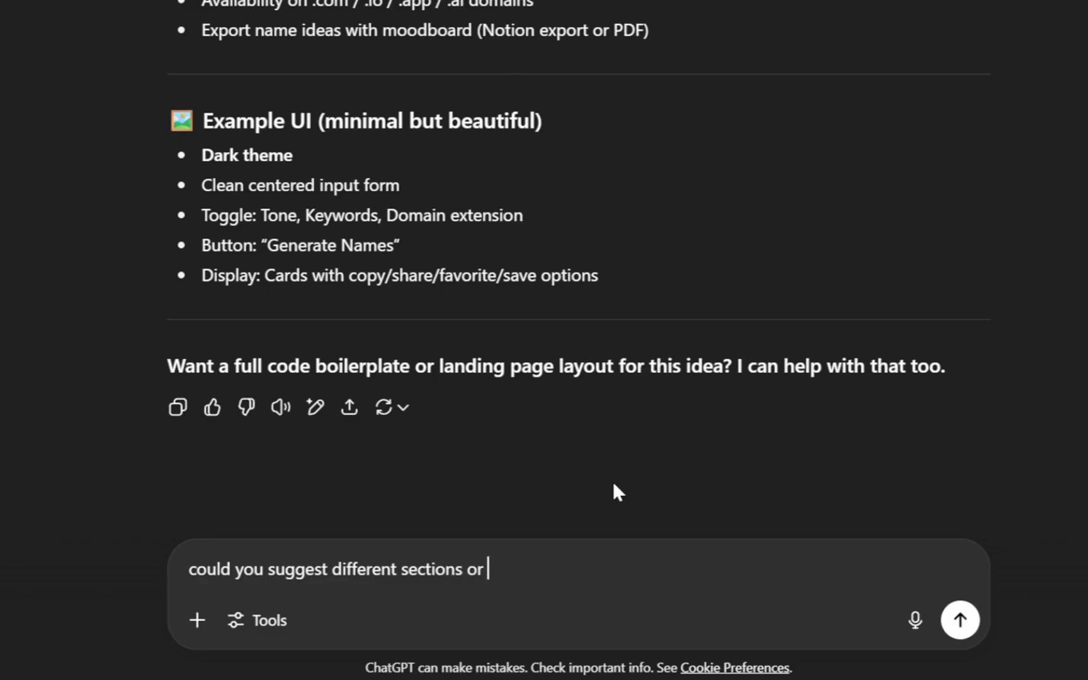
text(components this project sh)
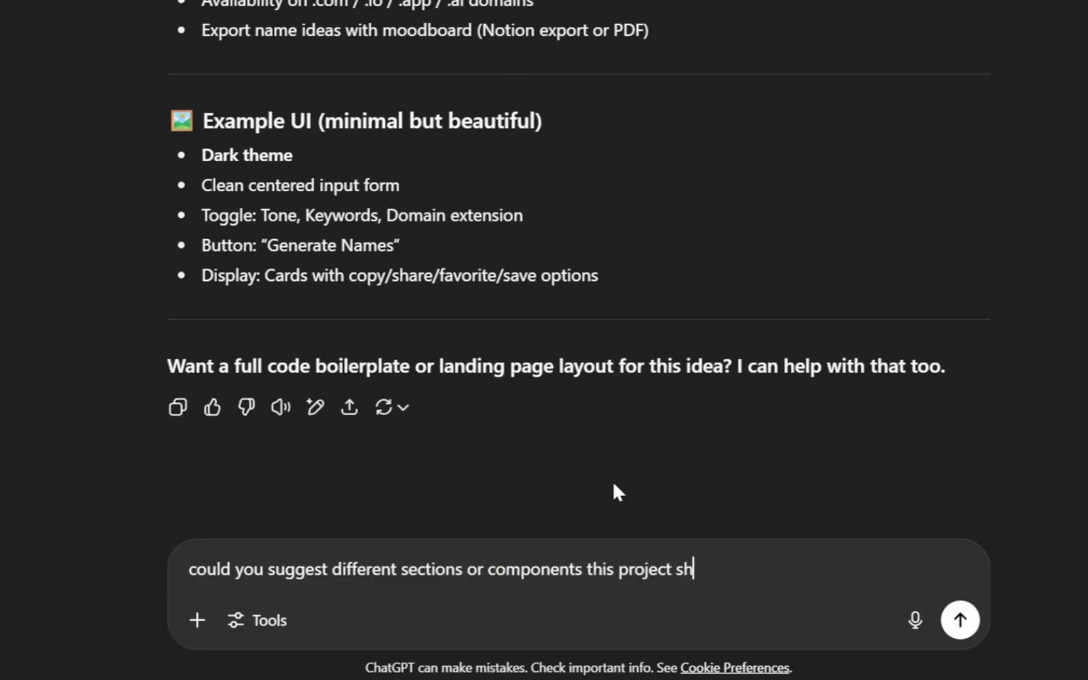
text(ould include from a UI and fro)
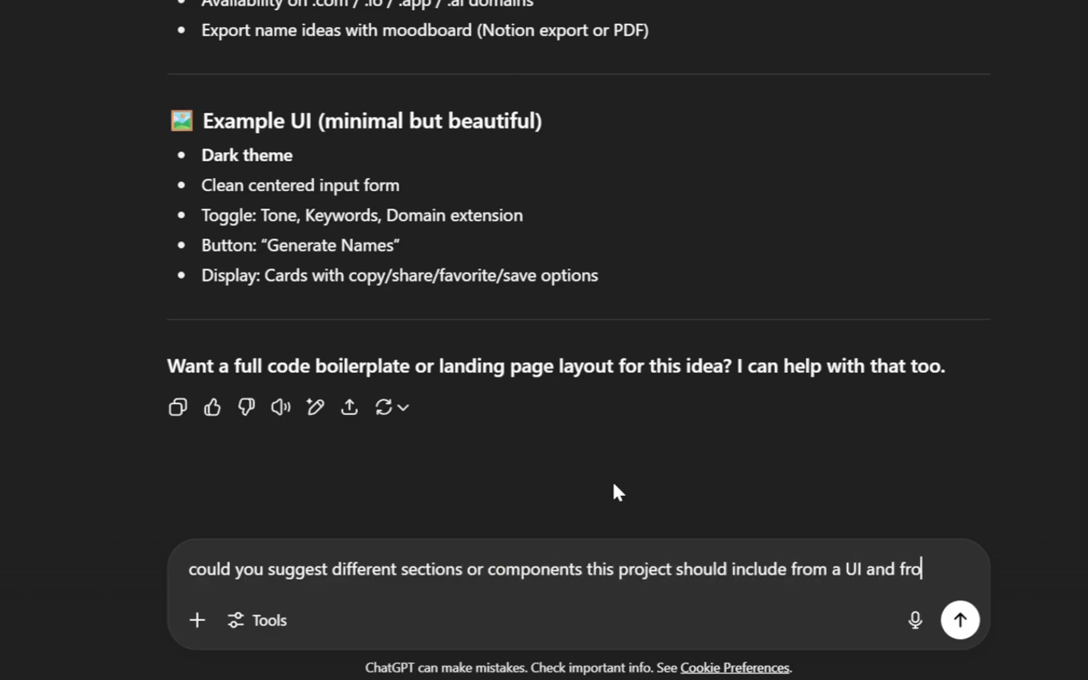
text(ntend perspective?)
key(Return)
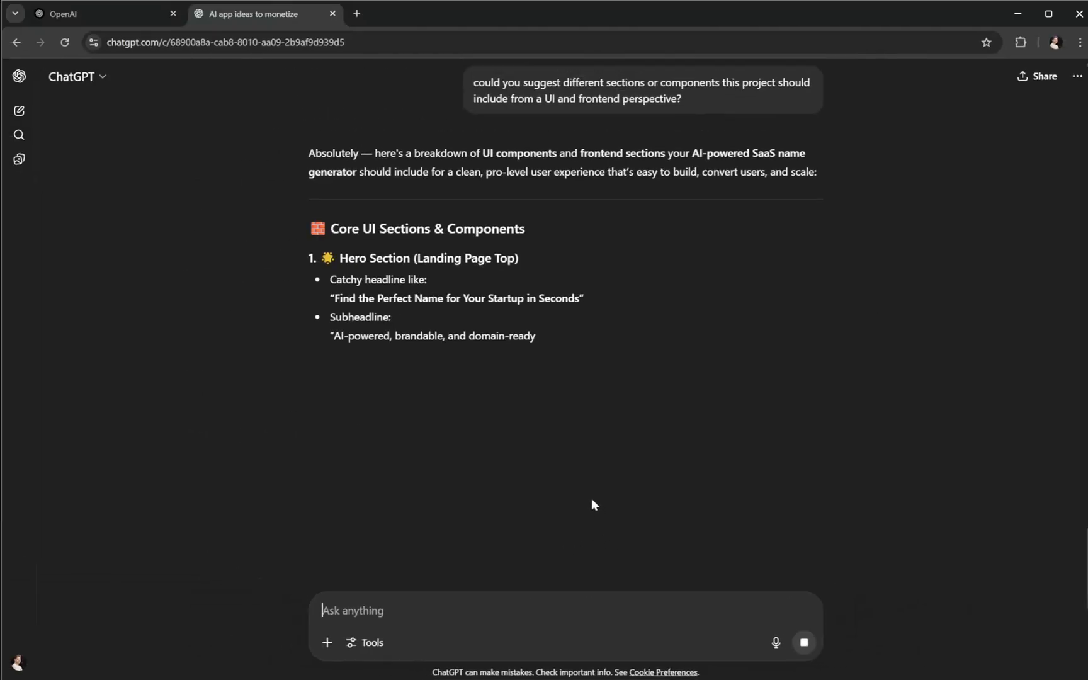
Step: Read the suggested UI sections and components, from the hero and name generator input through the footer, bonus components and design tips
scroll(592, 497, down, 5)
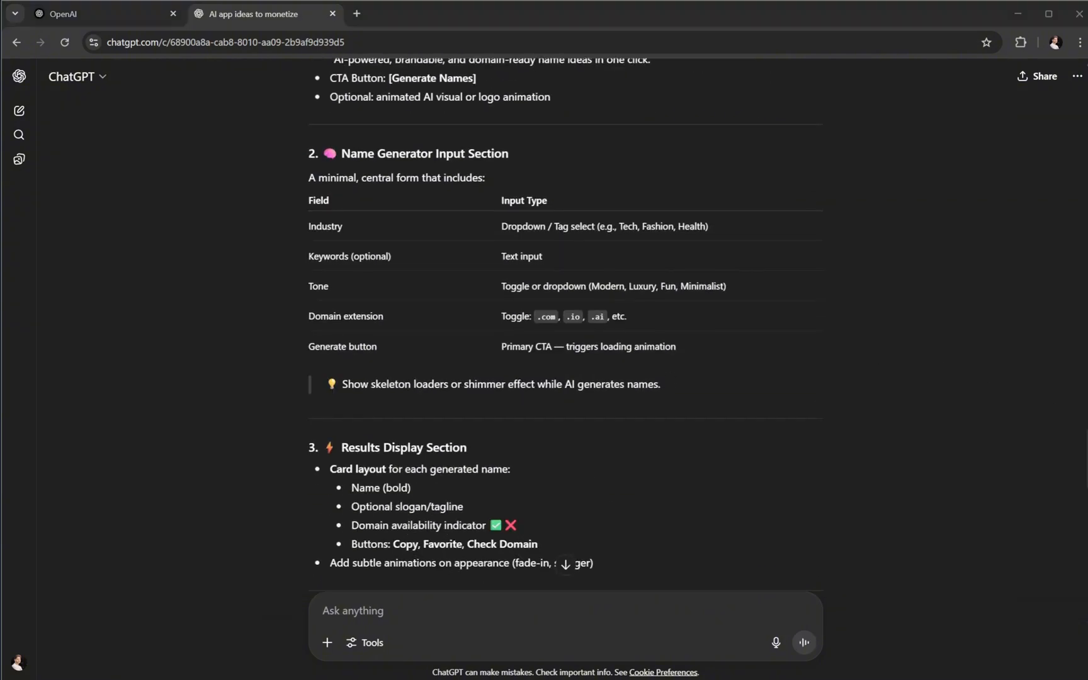
scroll(671, 482, up, 5)
scroll(669, 480, down, 9)
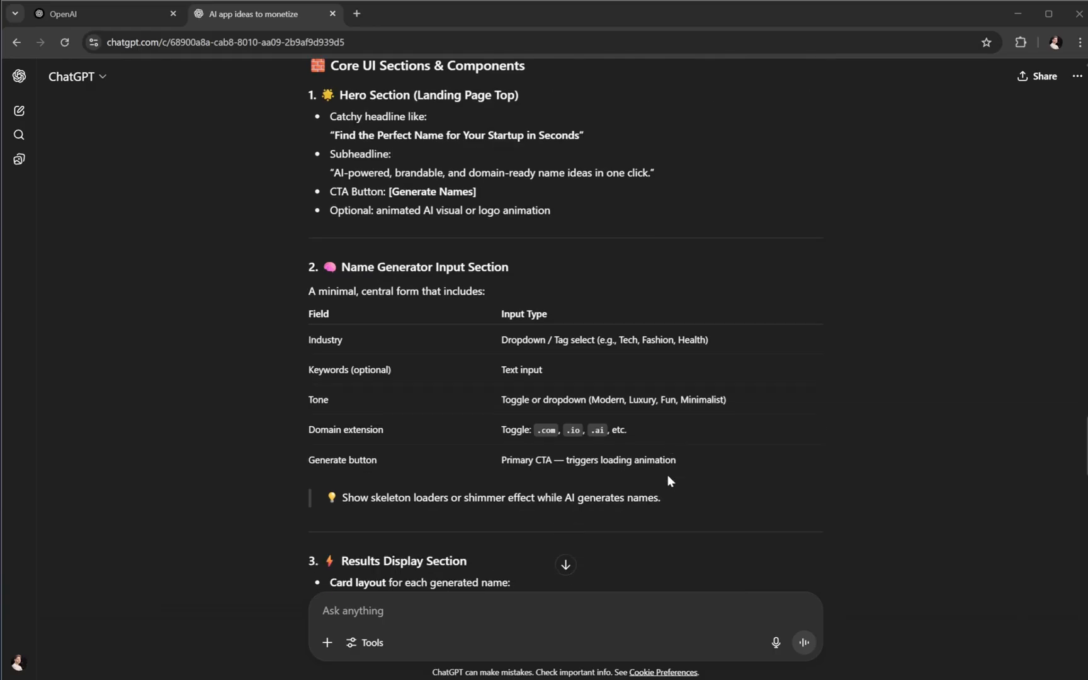
scroll(668, 479, down, 6)
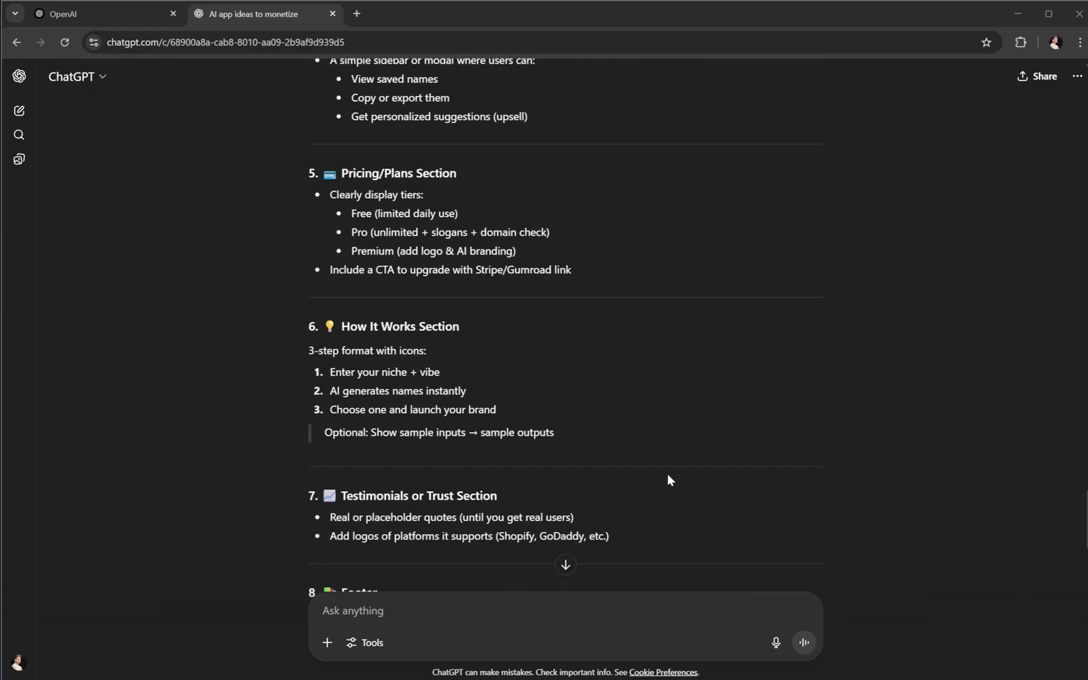
scroll(667, 479, down, 6)
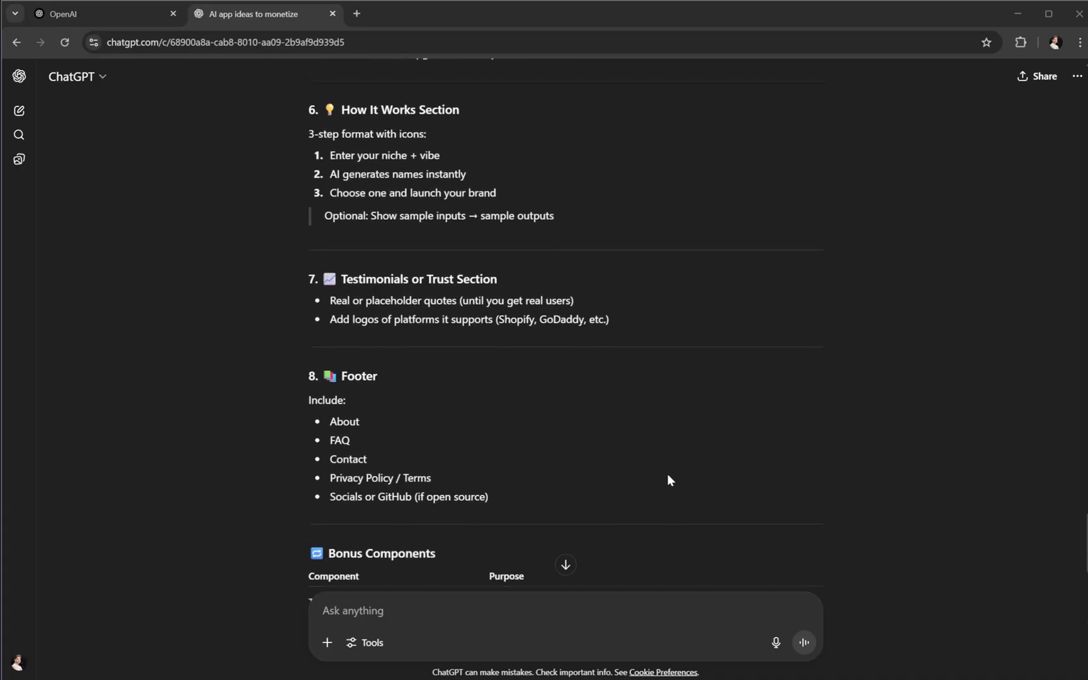
scroll(667, 476, down, 4)
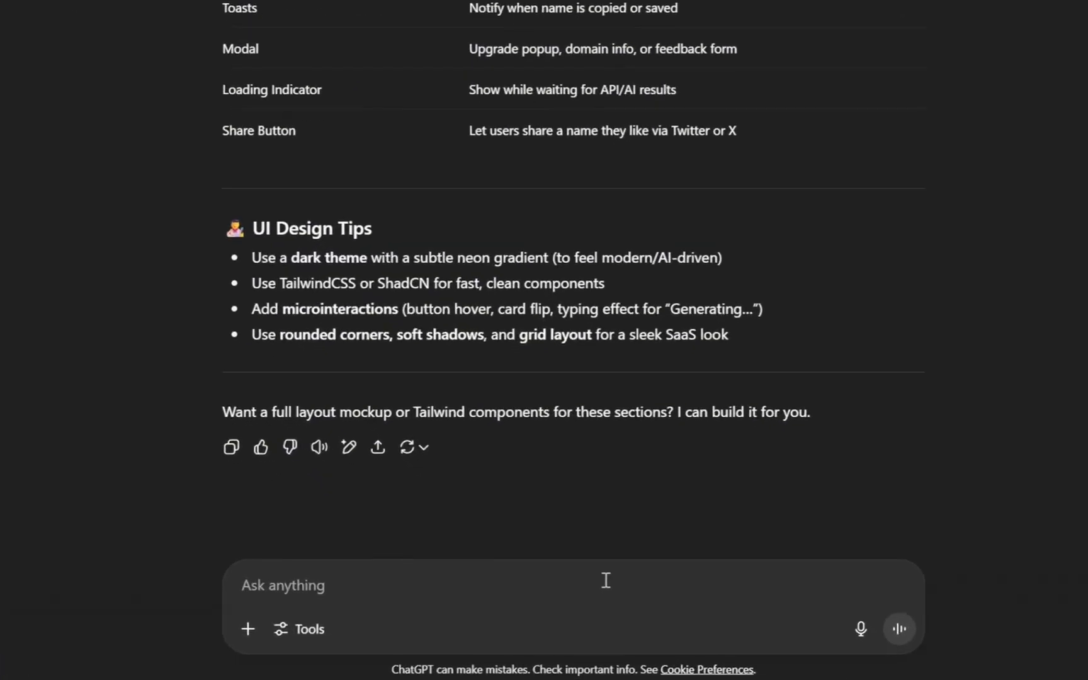
Step: Send the prompt "I want to use V0 Ai website generator could you turn this section information into a single clear prompt?"
text(I want to)
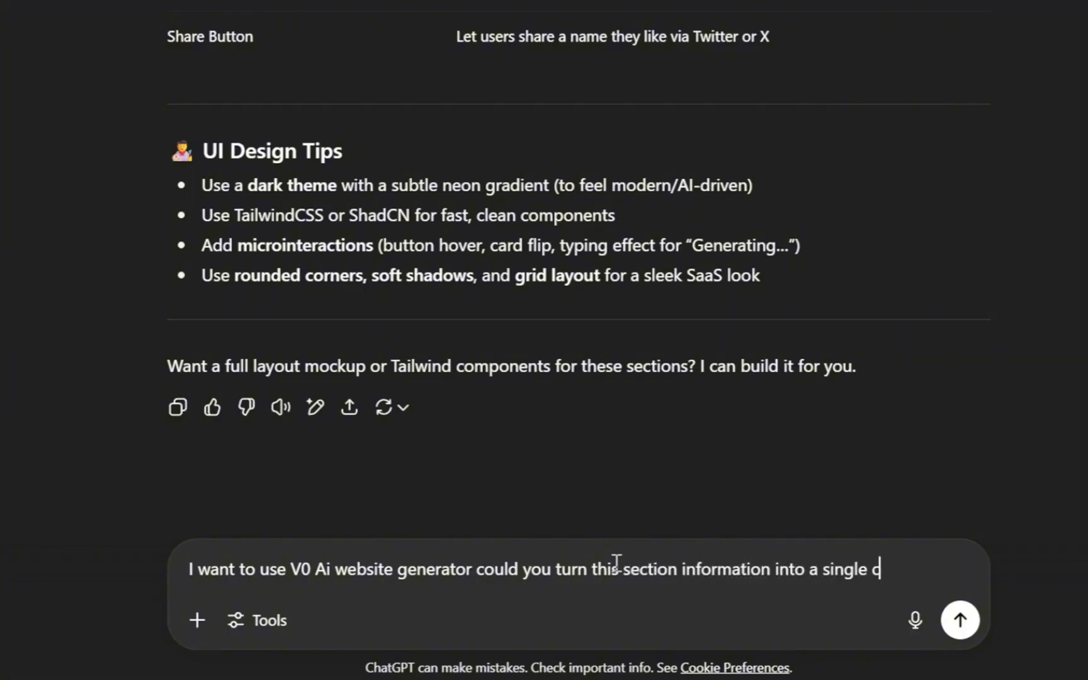
text(mpt?)
key(Return)
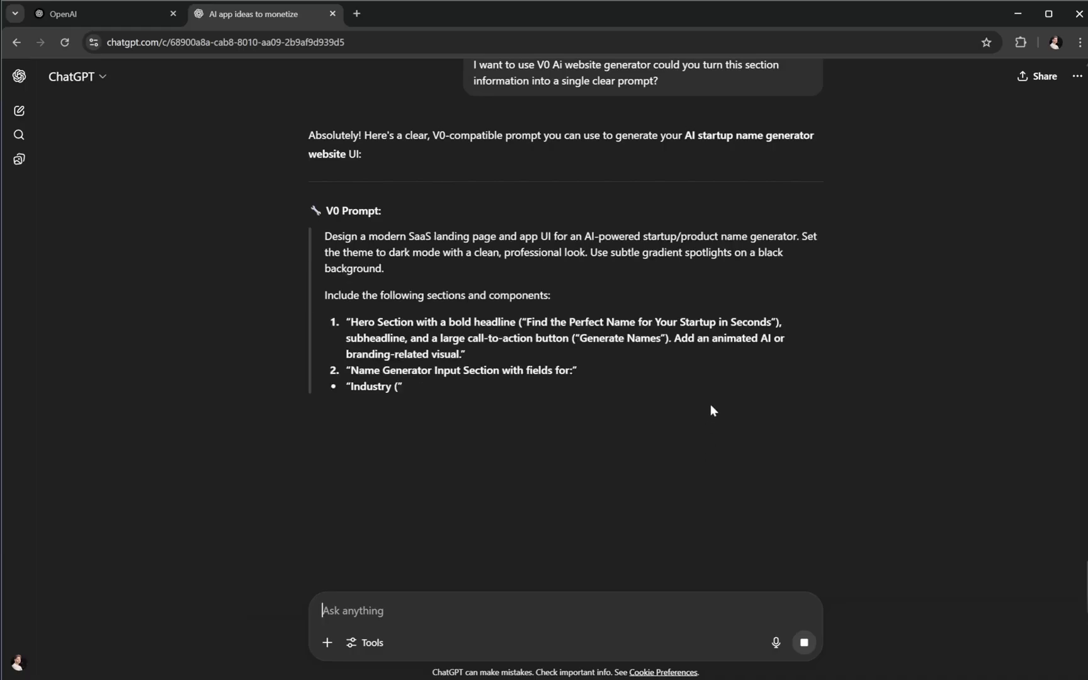
Step: Read the generated V0 prompt, from the hero section through the footer, small UI components and Tailwind styling instructions
scroll(669, 419, down, 1)
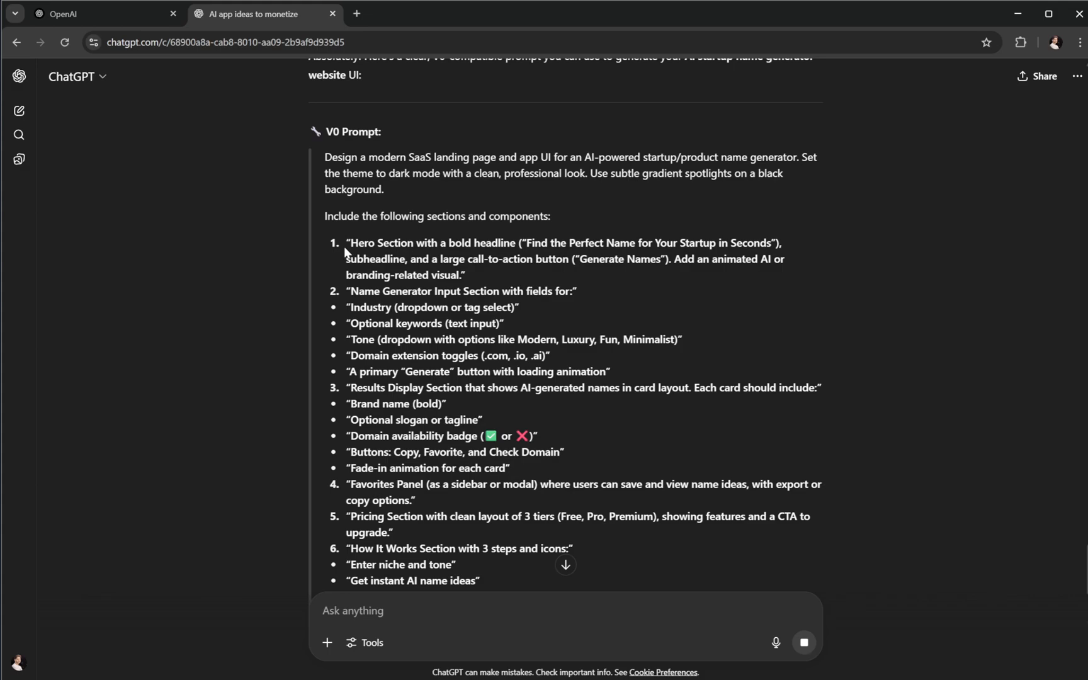
drag(351, 244, 461, 277)
scroll(471, 296, down, 1)
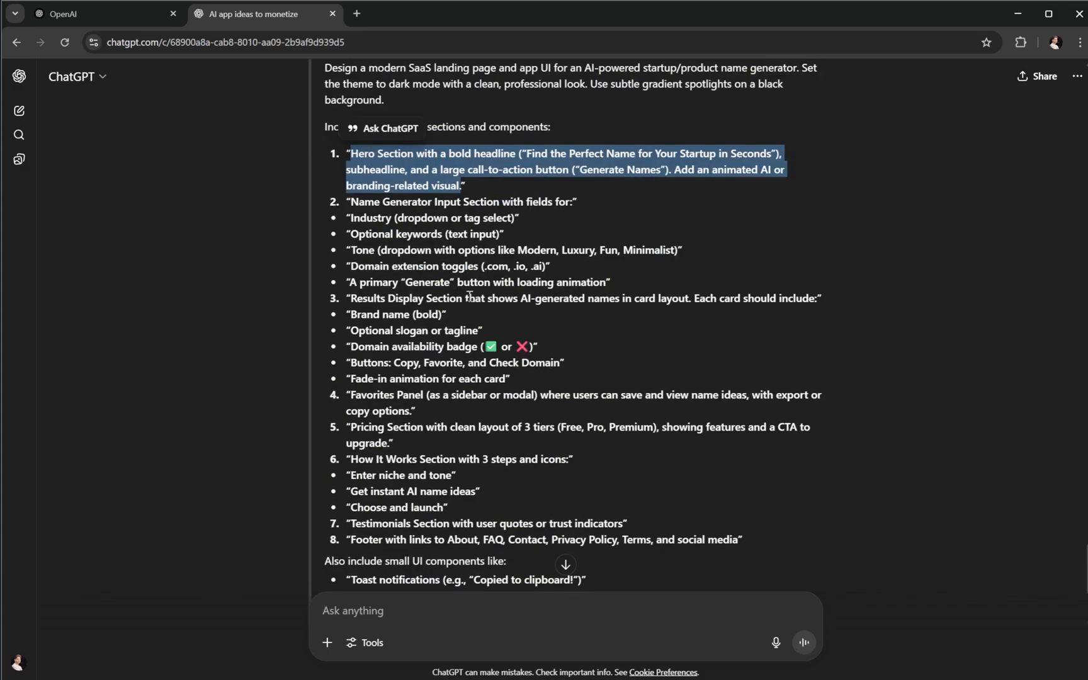
scroll(470, 295, up, 1)
click(430, 222)
scroll(378, 243, down, 4)
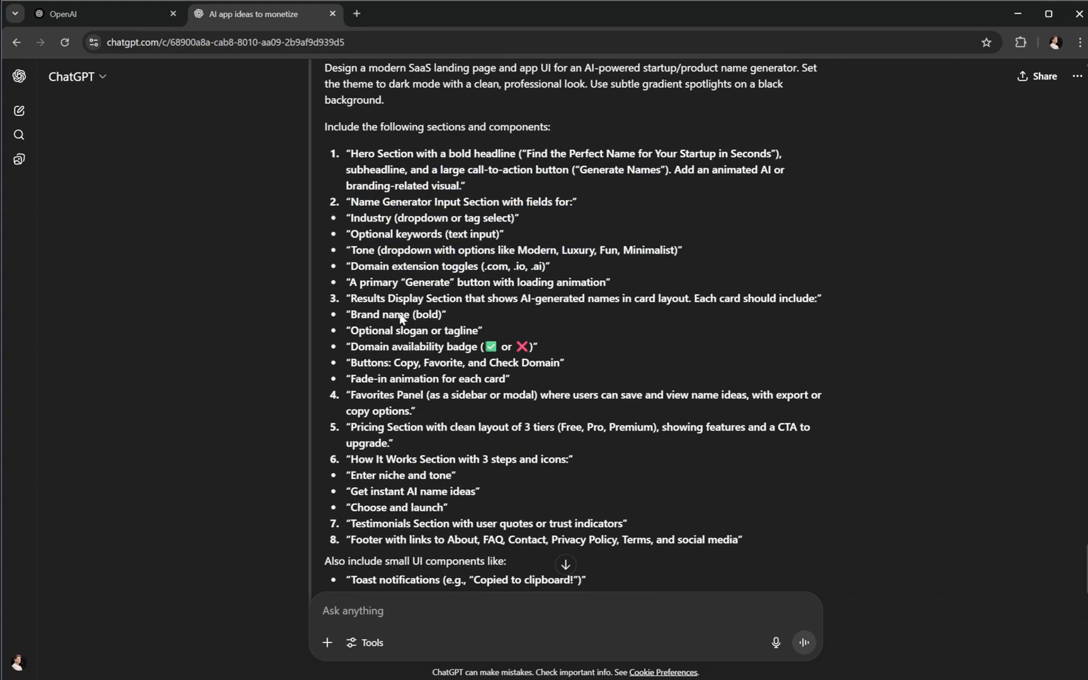
scroll(399, 320, up, 1)
scroll(399, 320, down, 5)
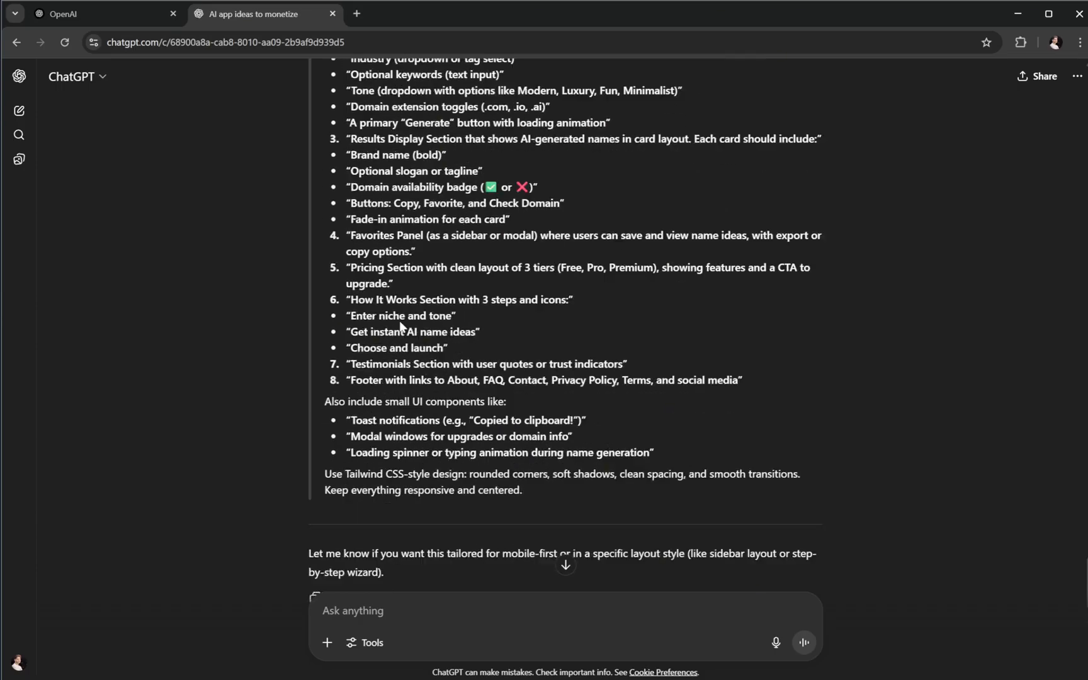
Step: Ask ChatGPT in a follow-up message to also add a nice header to the project
click(609, 589)
text(als)
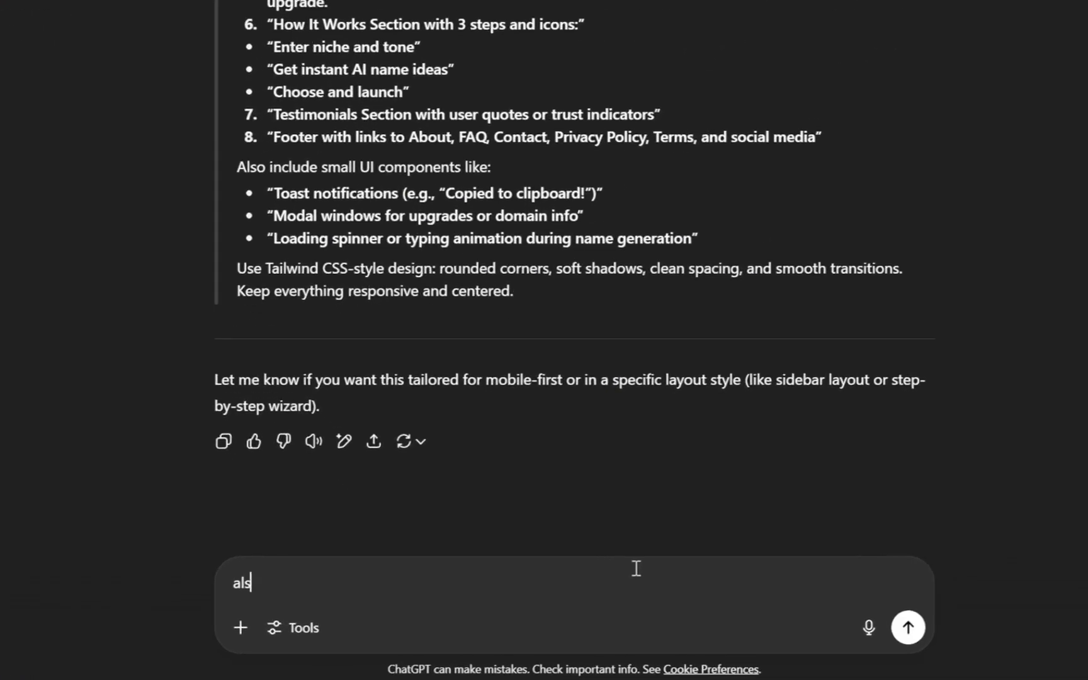
text(o add a )
text(nice he)
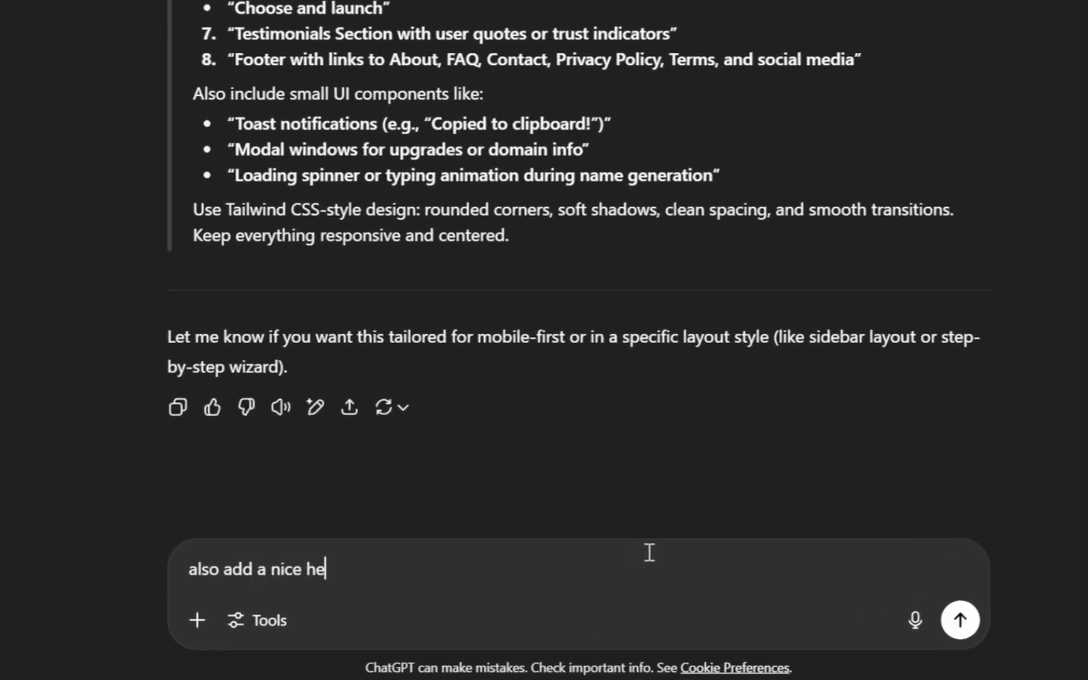
text(ader to our p[roject)
key(Return)
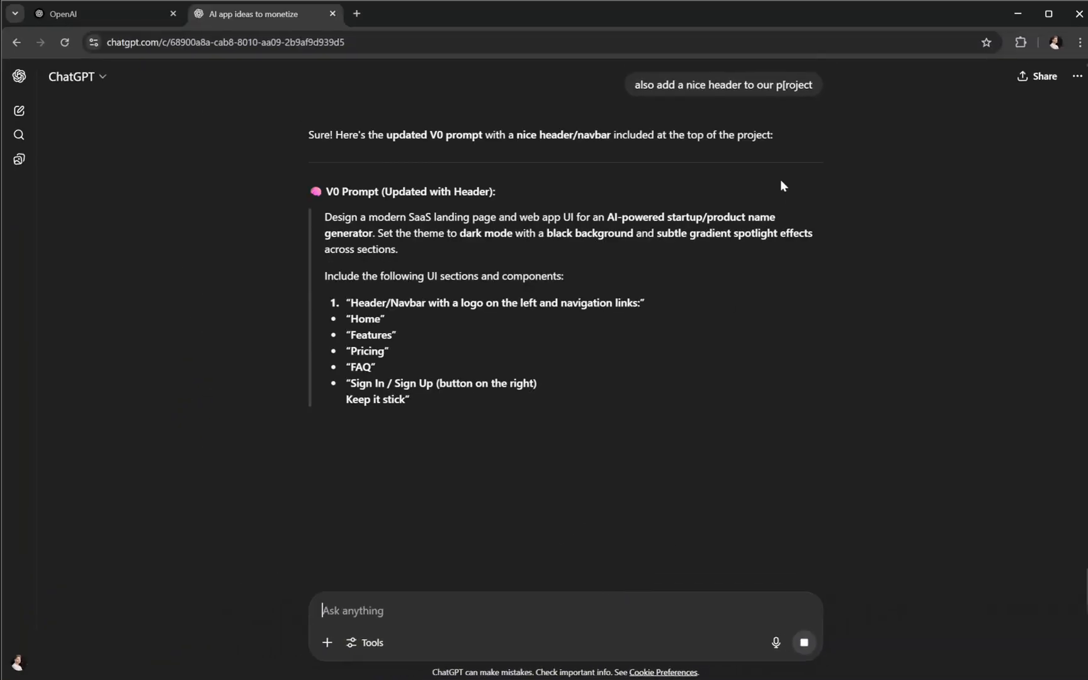
Step: Review the updated V0 prompt, checking the header/navbar item and the remaining sections
drag(261, 284, 531, 371)
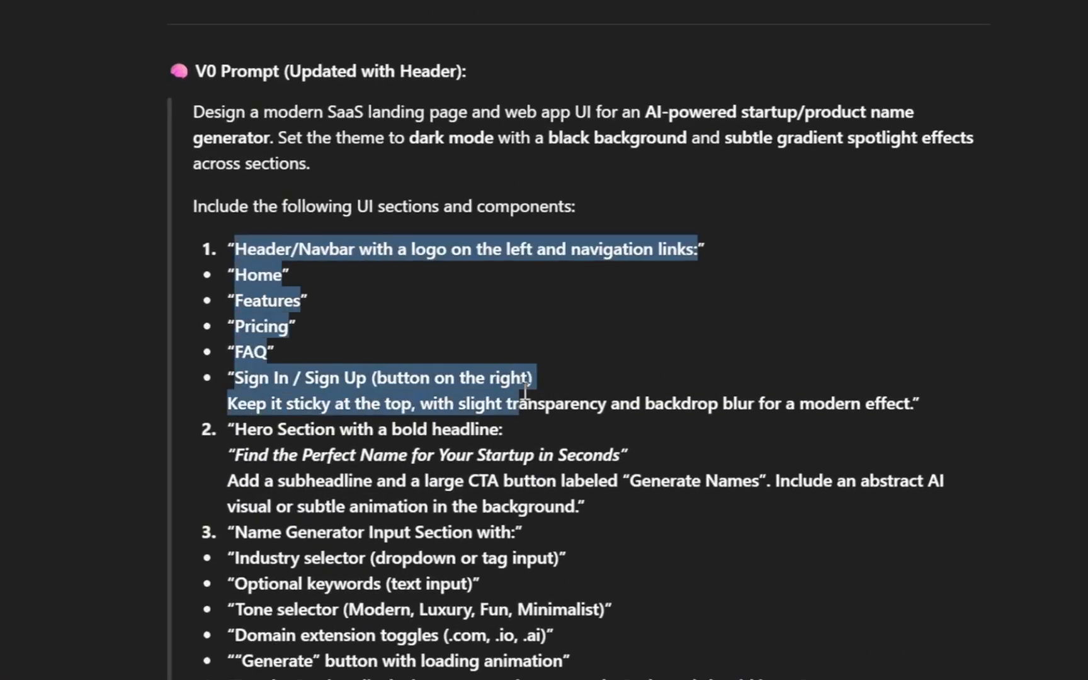
click(608, 358)
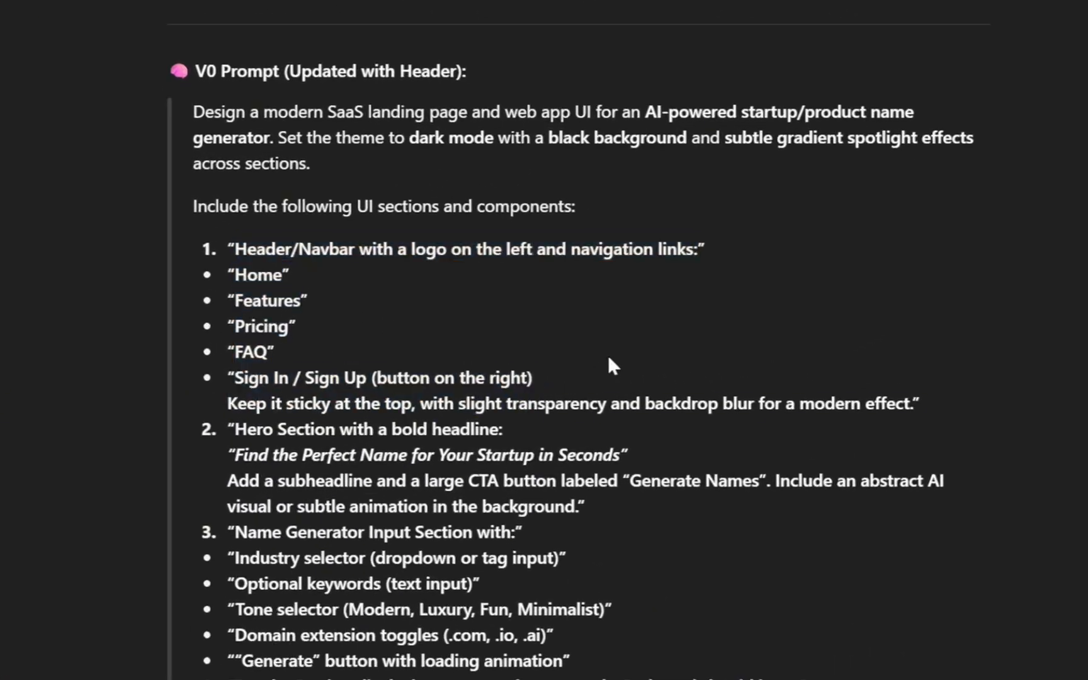
scroll(609, 355, down, 3)
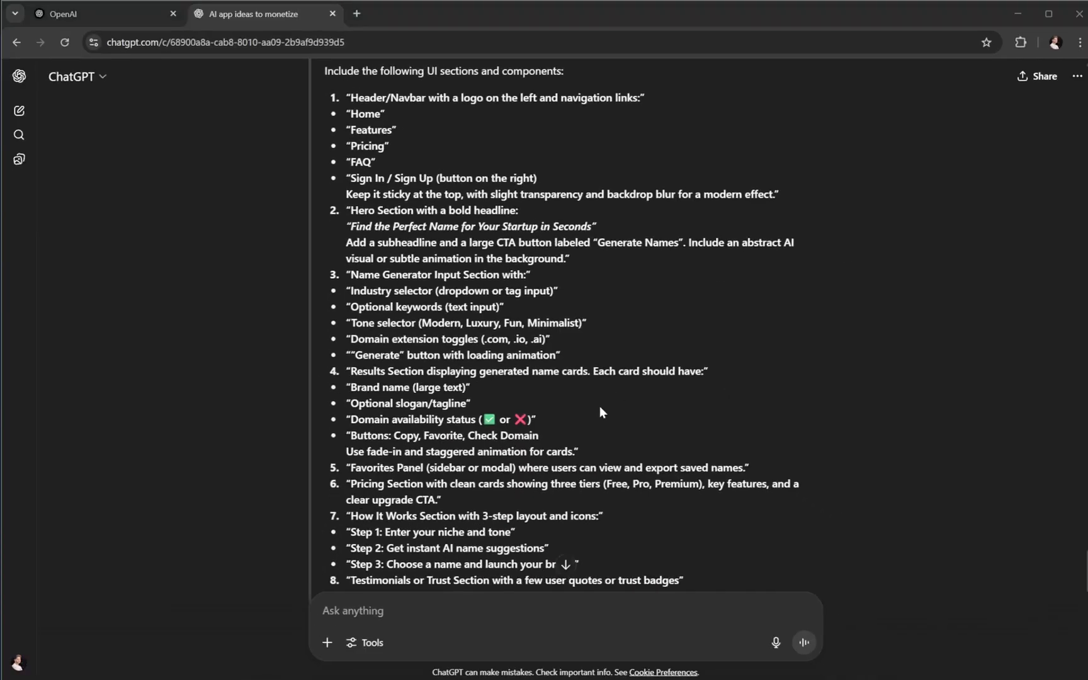
scroll(599, 412, down, 5)
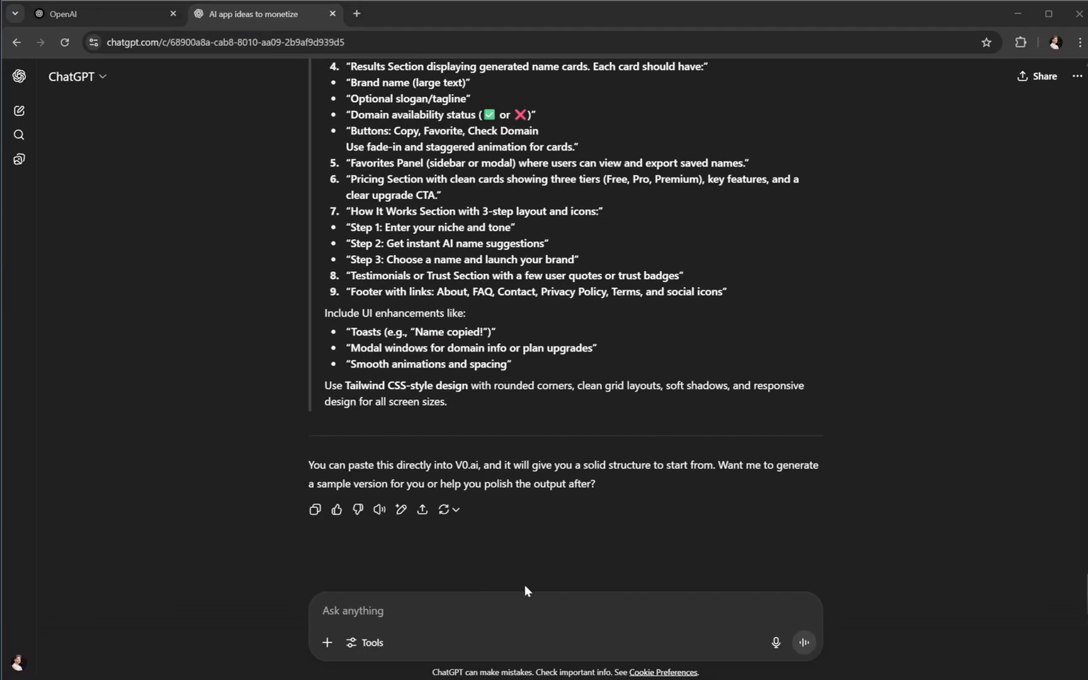
Step: Ask ChatGPT to integrate advanced animations: scroll trigger animations, fade in and out with blur effect, and other animations for different sections
text(I also)
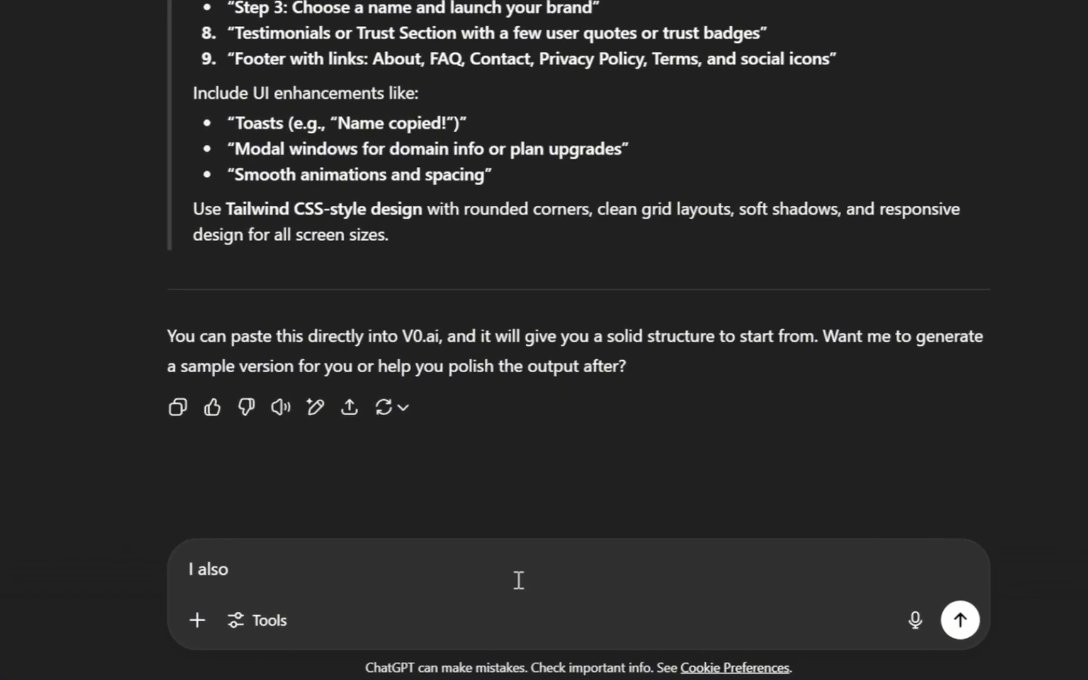
text( want to integrate advanced )
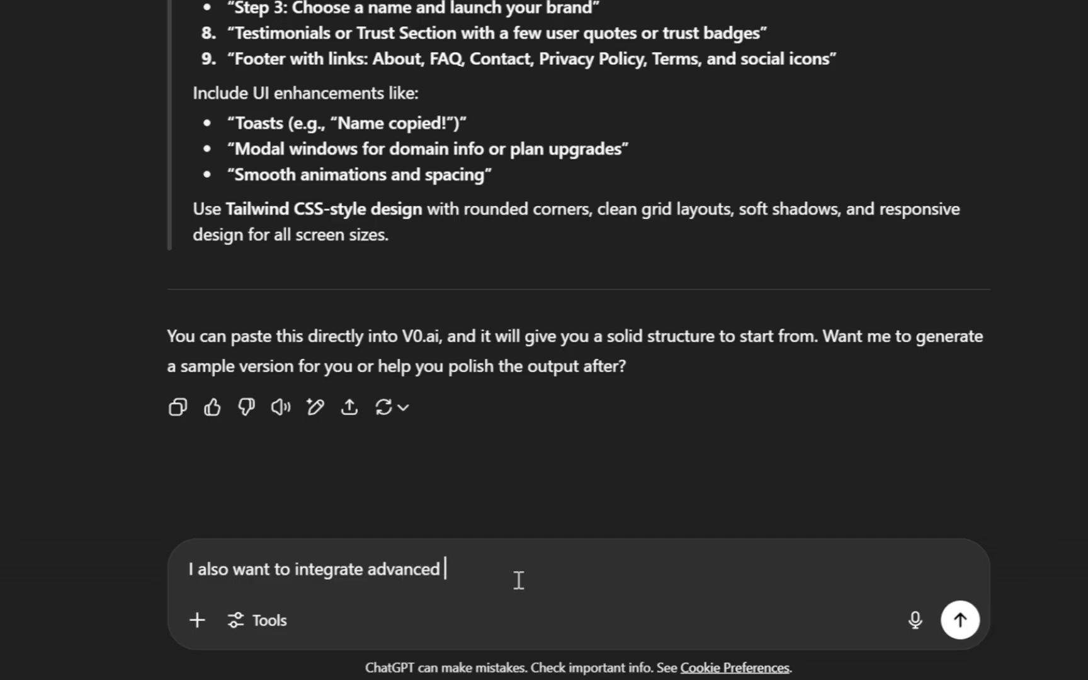
text(animations like scroll trig)
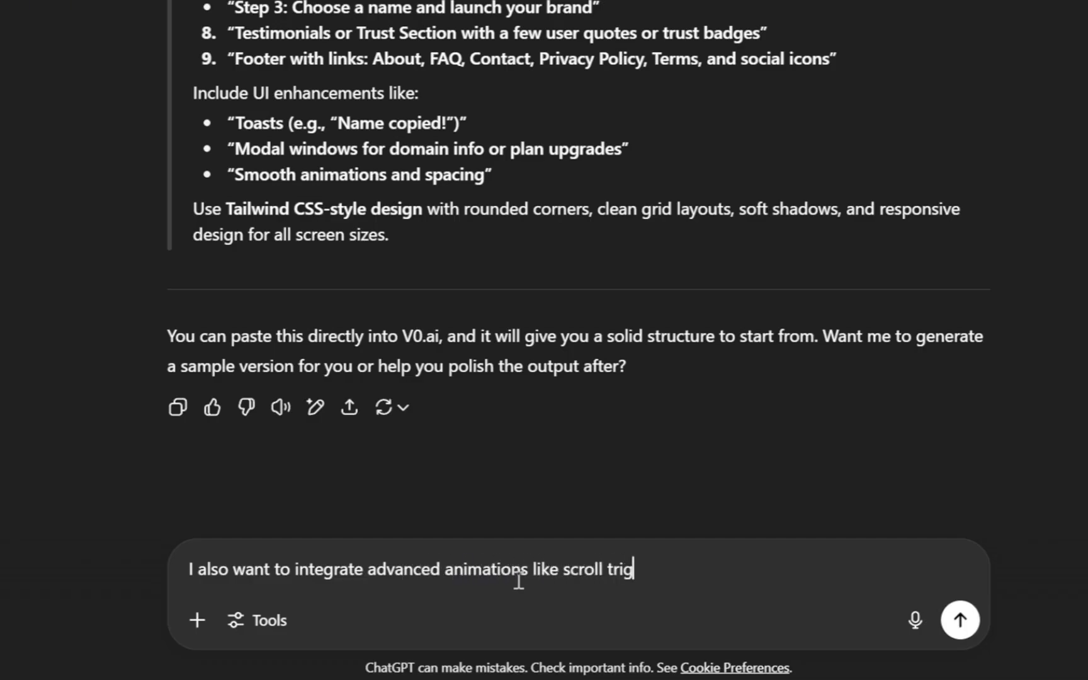
text(ger animations, fade in an)
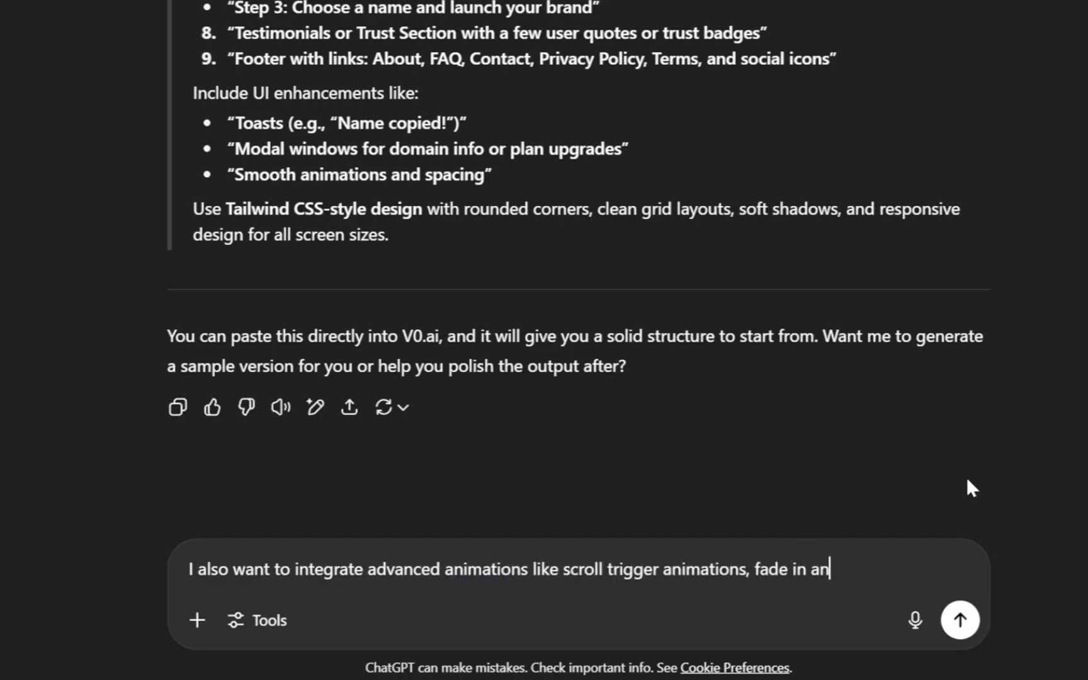
text(d out with blur effec)
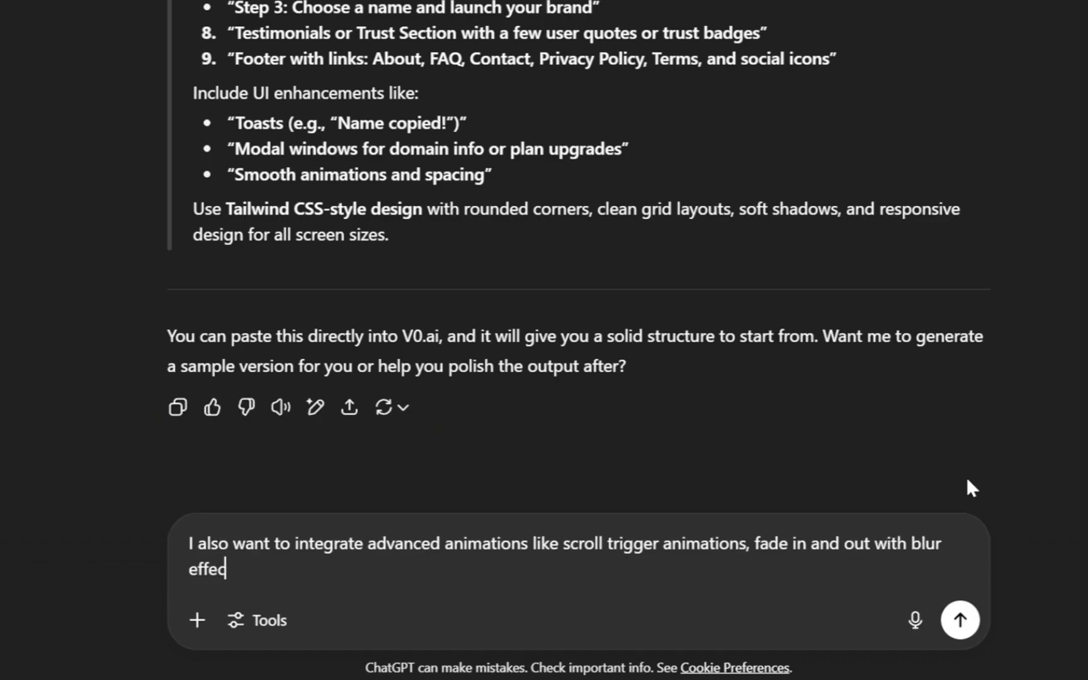
text(t and other animations for differennt sections)
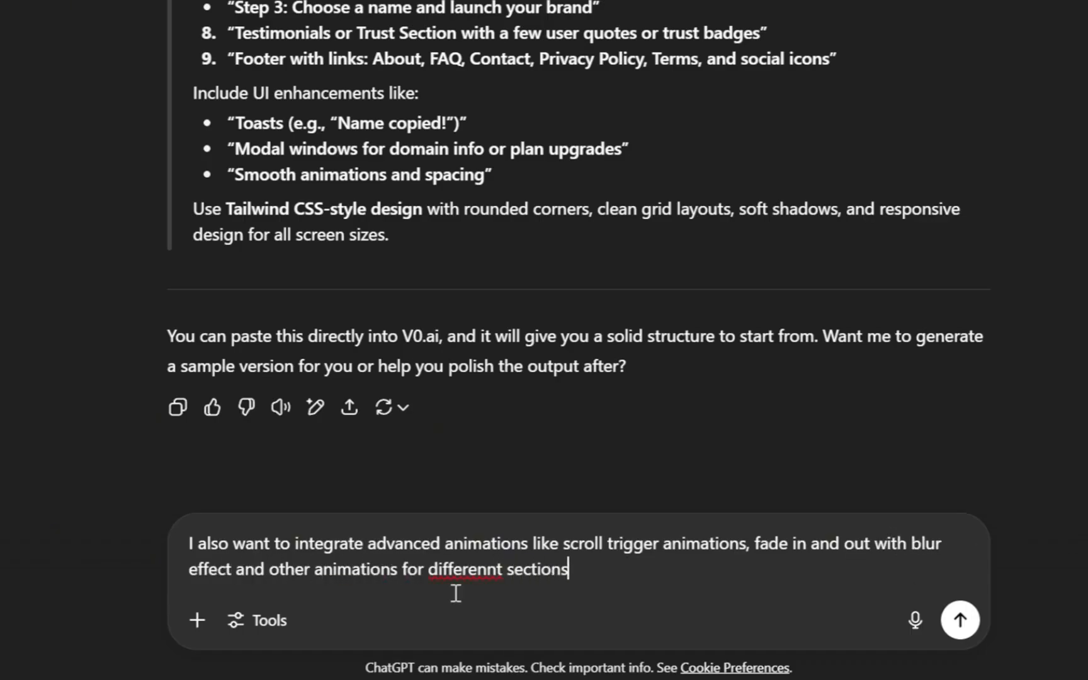
key(Return)
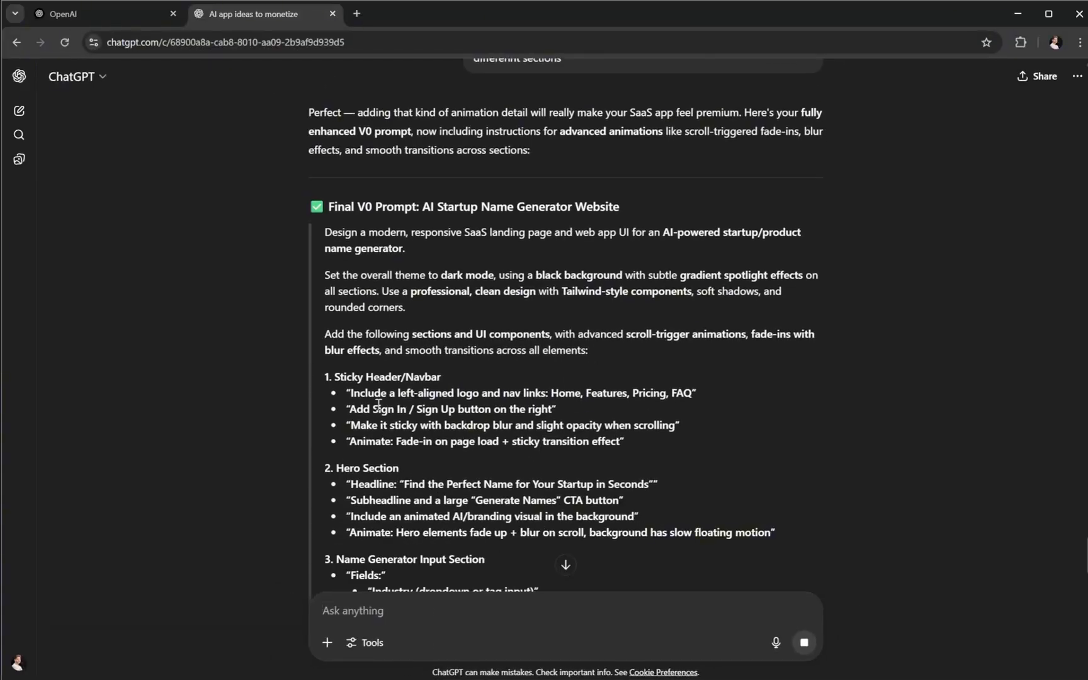
Step: Read the final V0 prompt with its per-section animation instructions, extras and color palette, and return to its beginning
scroll(378, 403, down, 5)
scroll(375, 396, down, 8)
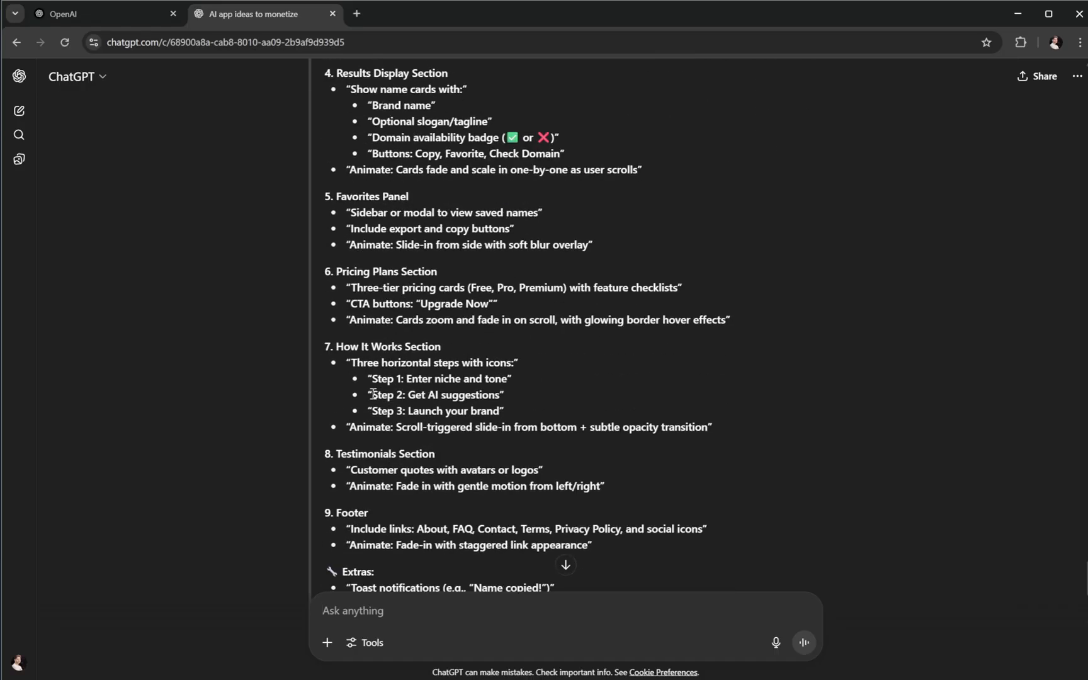
drag(471, 492, 271, 490)
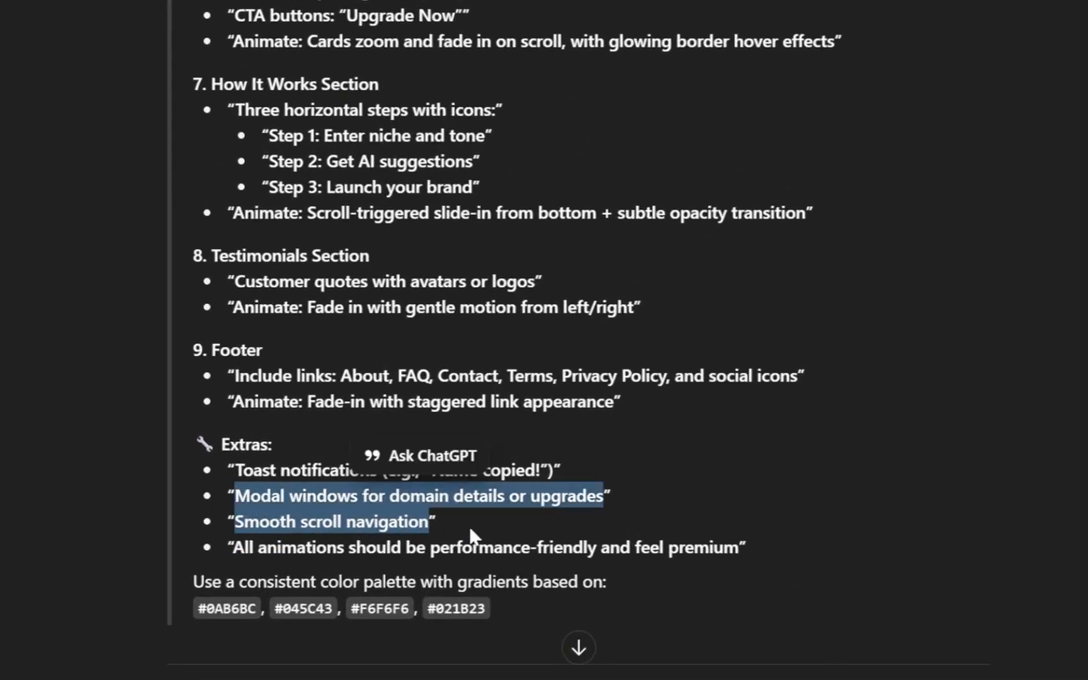
scroll(510, 522, up, 10)
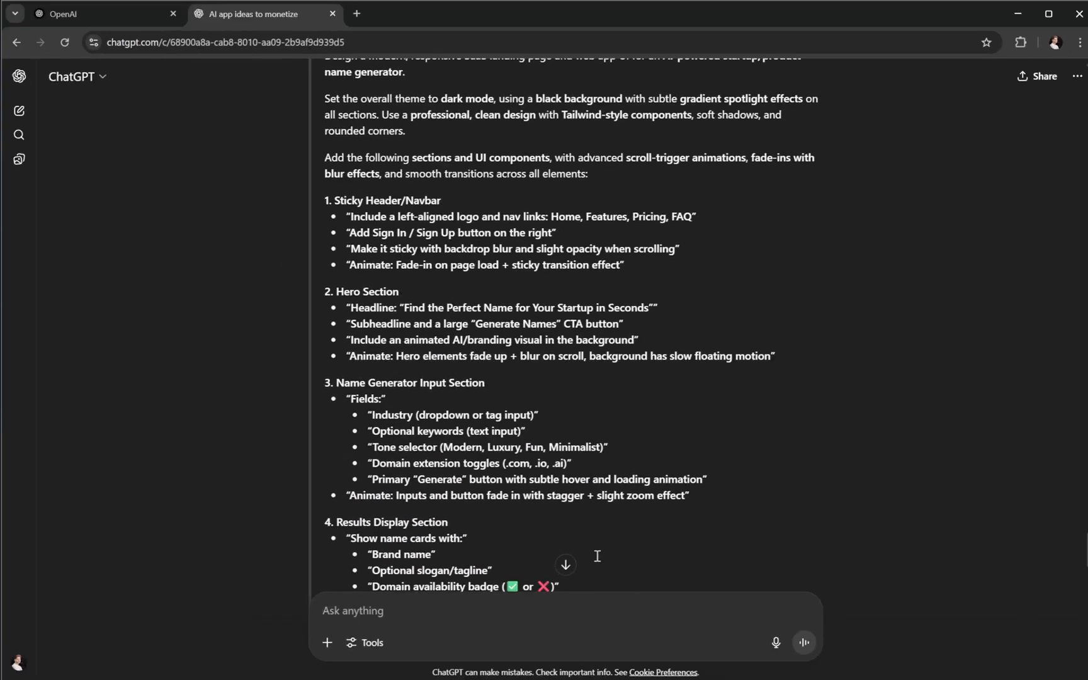
scroll(597, 556, up, 3)
scroll(597, 556, down, 1)
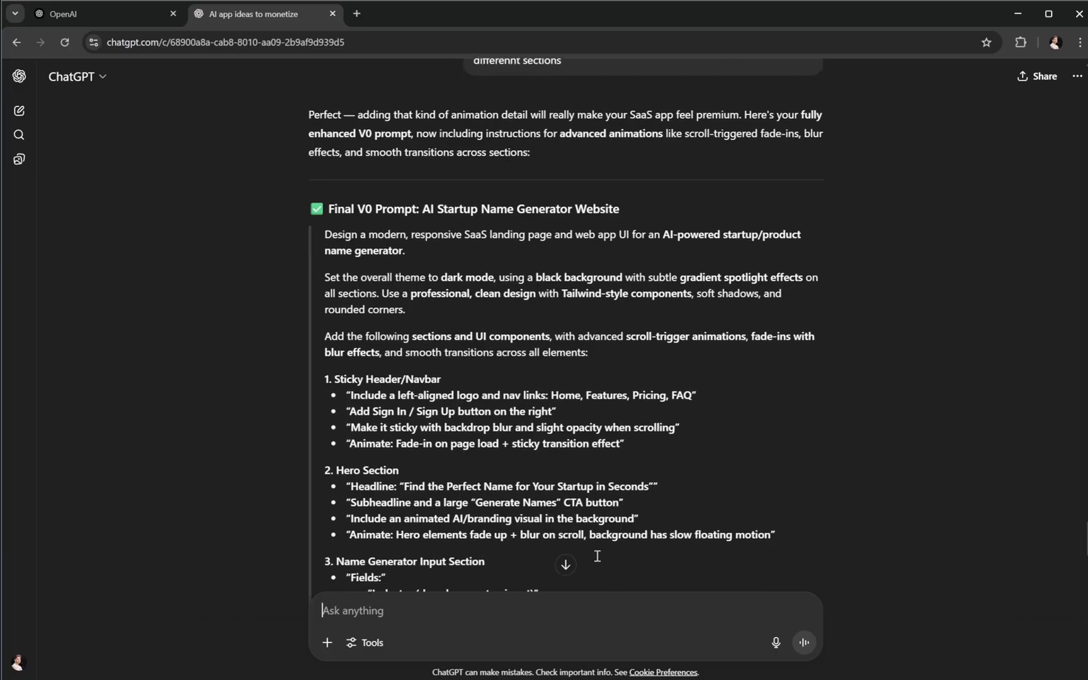
scroll(474, 520, down, 1)
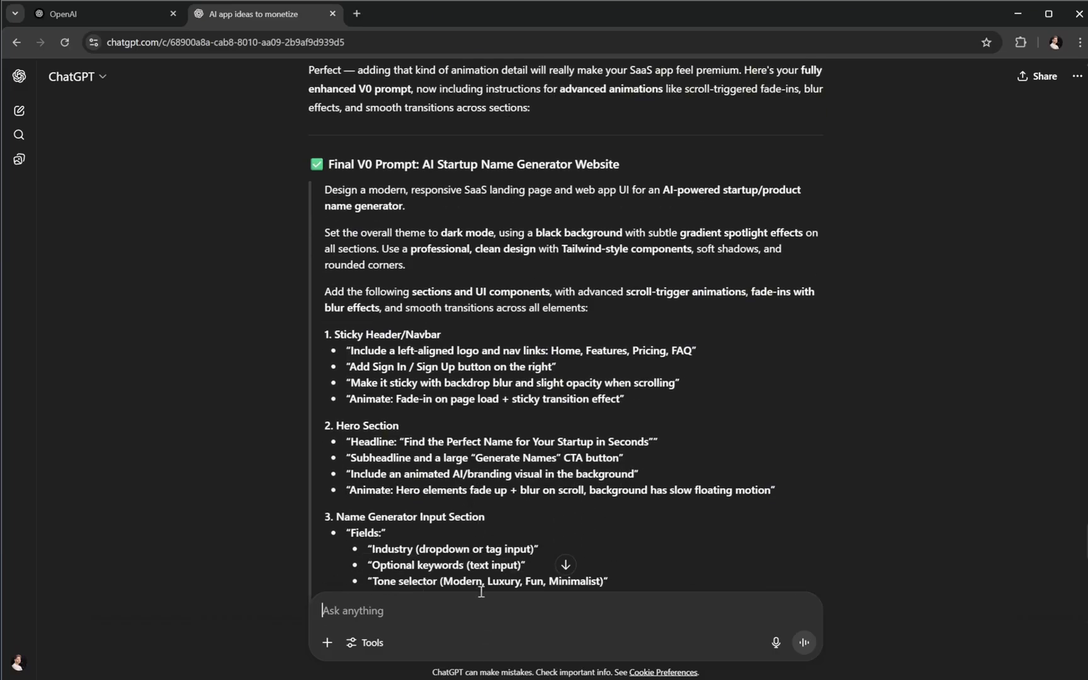
Step: Write a ChatGPT request that the prompt include an overall dark mode theme, black background and subtle gradient spotlight effects across all sections
text(Please include in the promp)
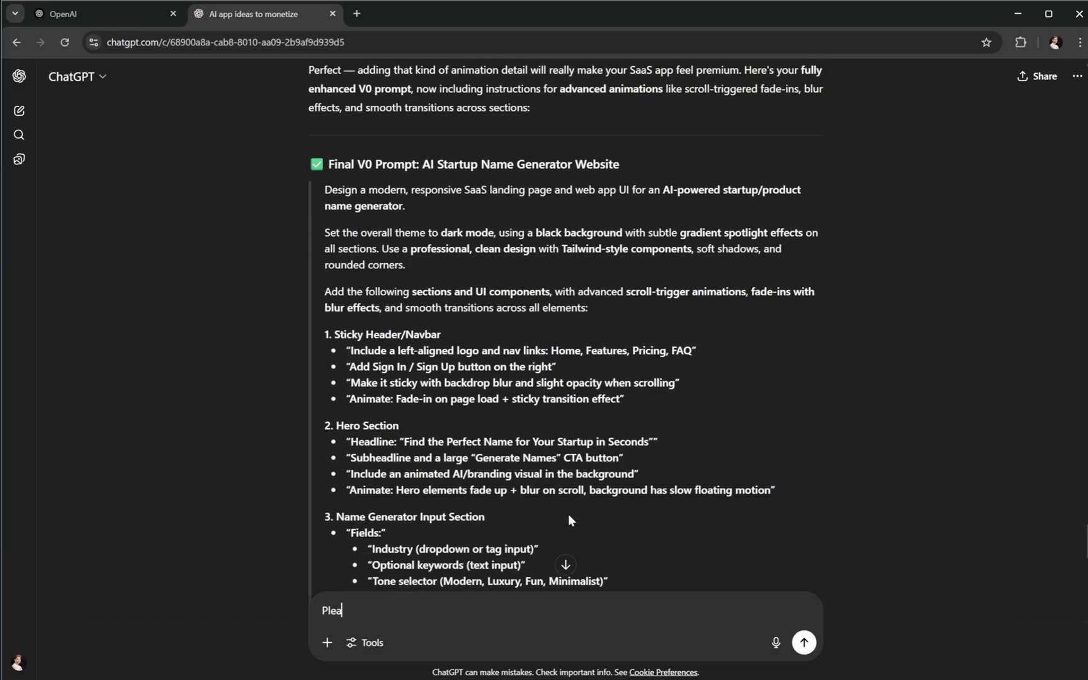
text(t that the overa)
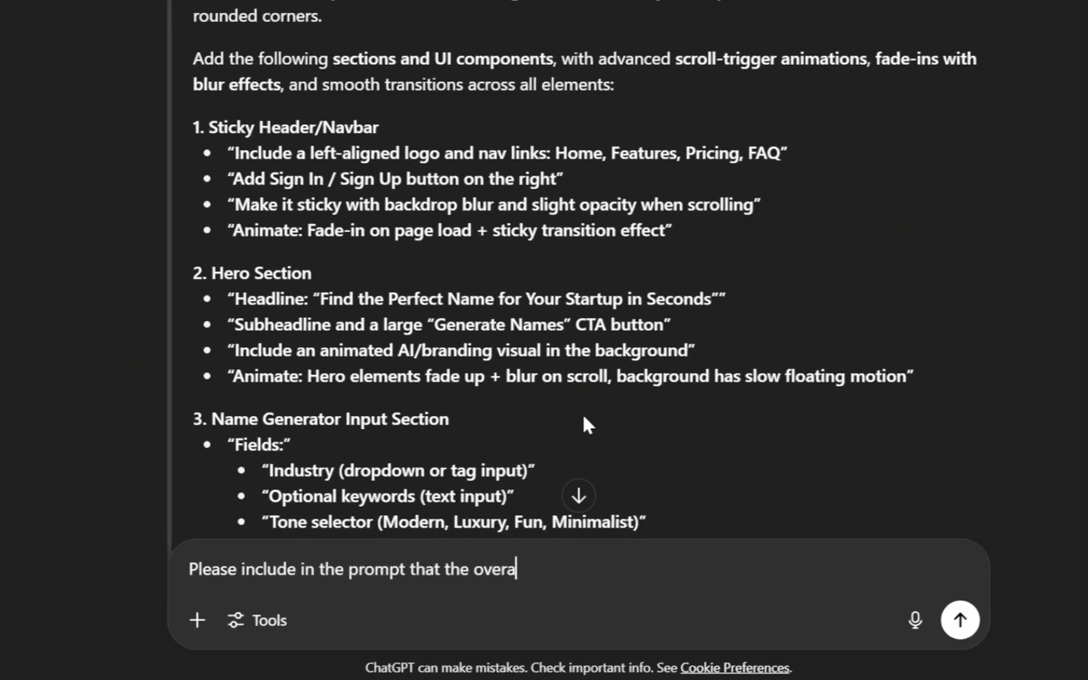
text(ll theme should be dark mode with a)
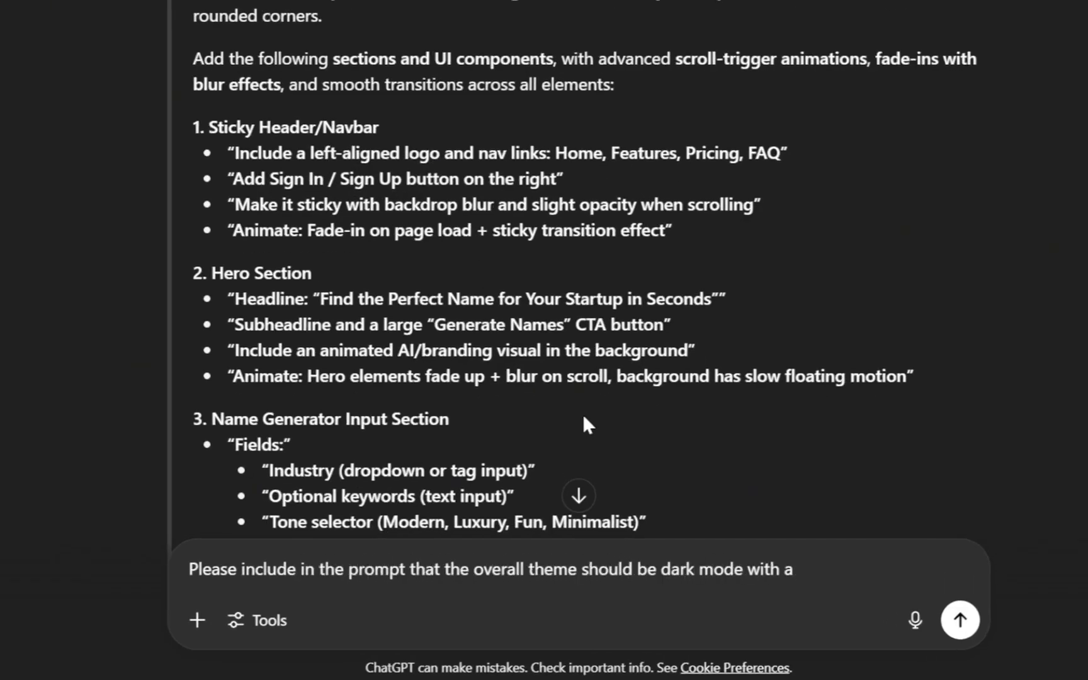
text( black background and apply sub)
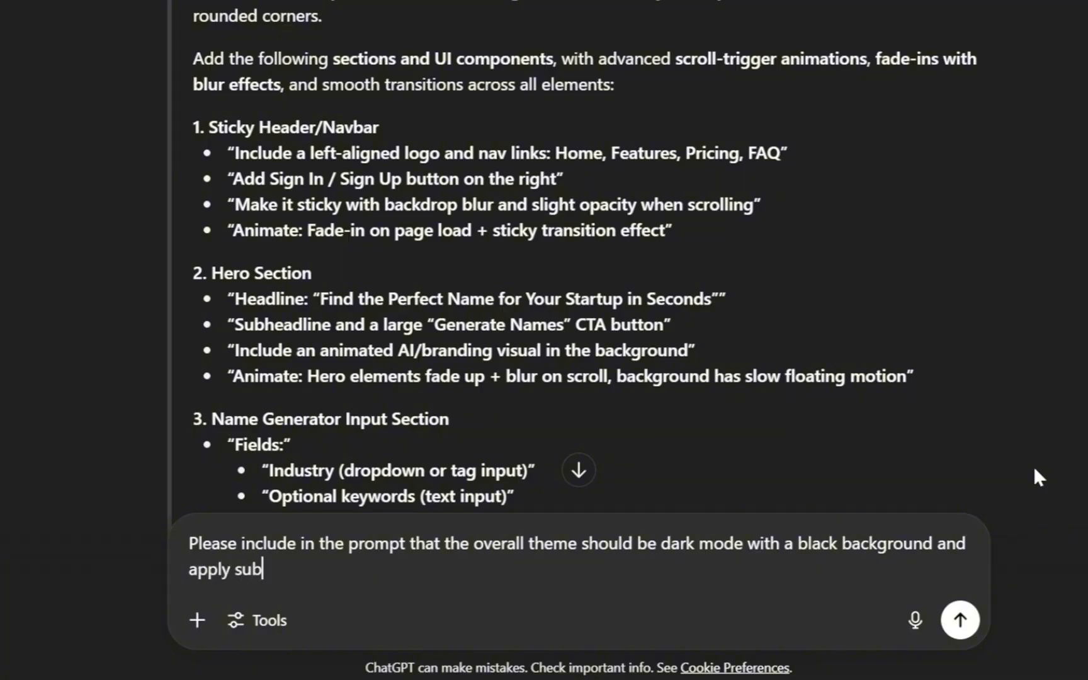
text(tle gradient spotlight effec)
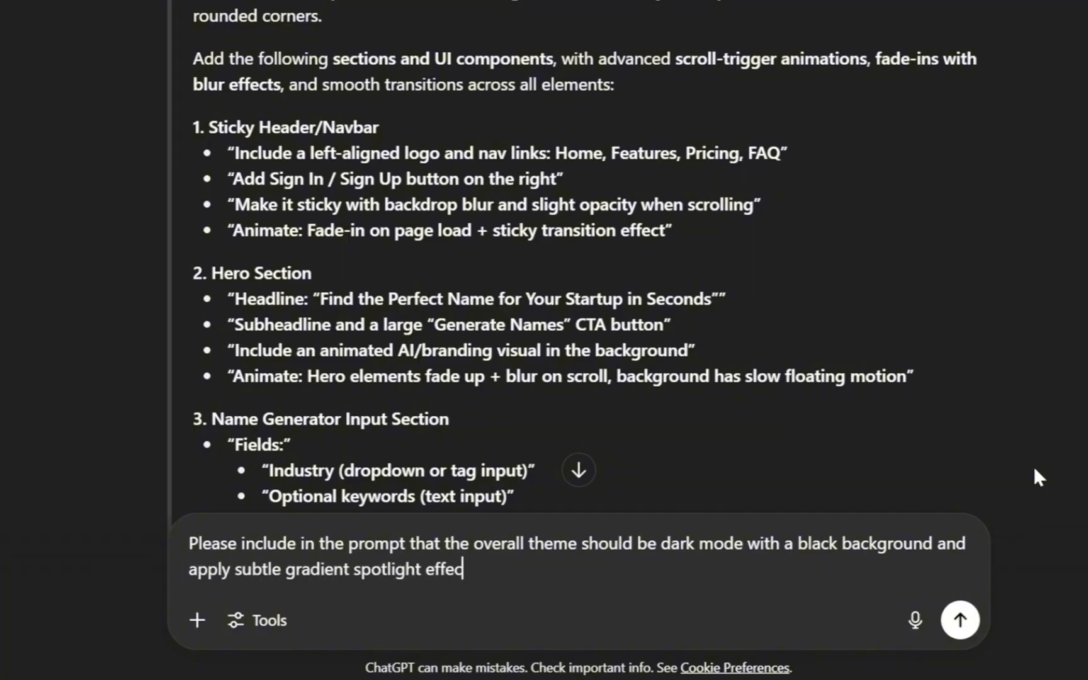
text(ts across all sections, and also use f)
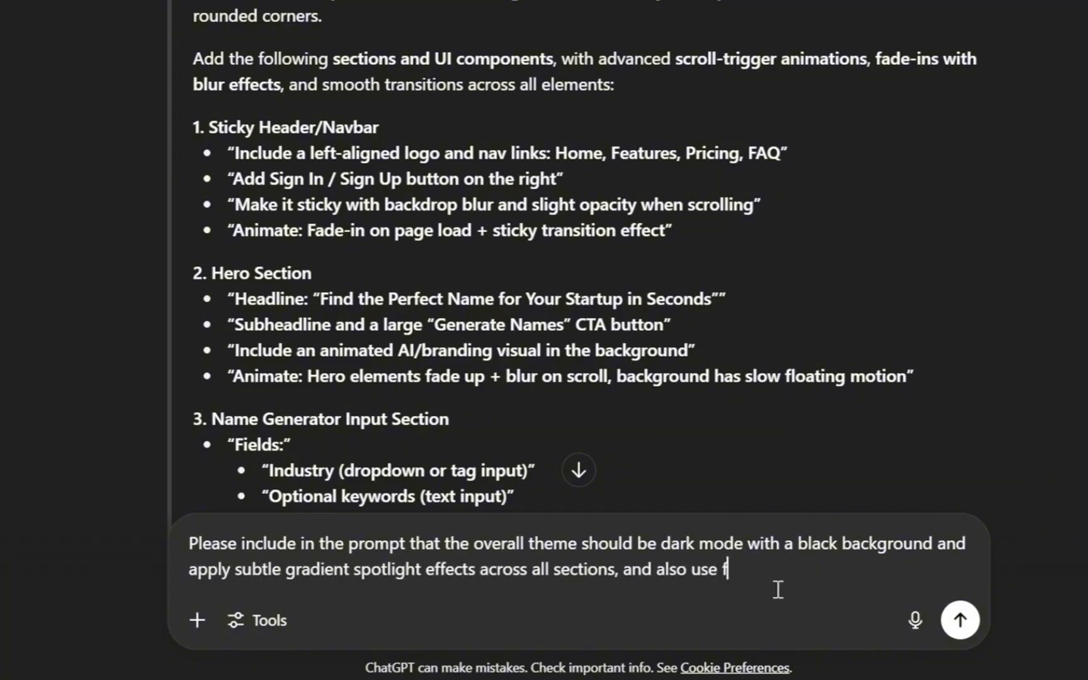
Step: Complete the request with gradient accent colors #0AB6BC, #045C43, #F6F6F6 and #021B23 for various elements to give a polished look, and send it
text(ollowing colors as gradient)
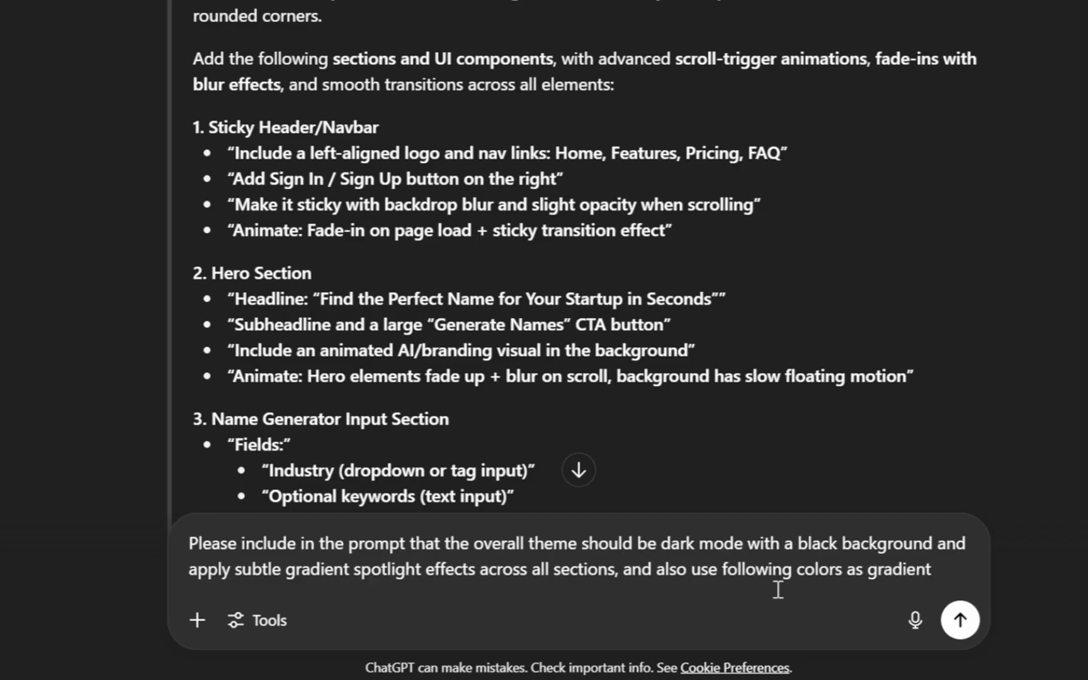
text( accents for various elements )
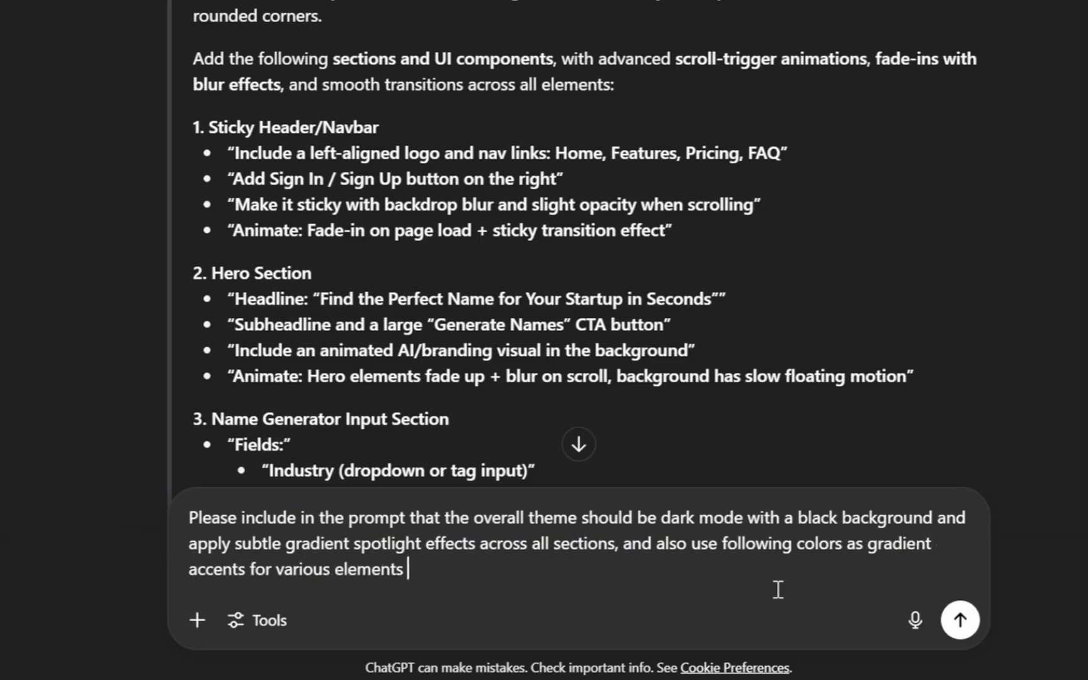
text(to give it a polished)
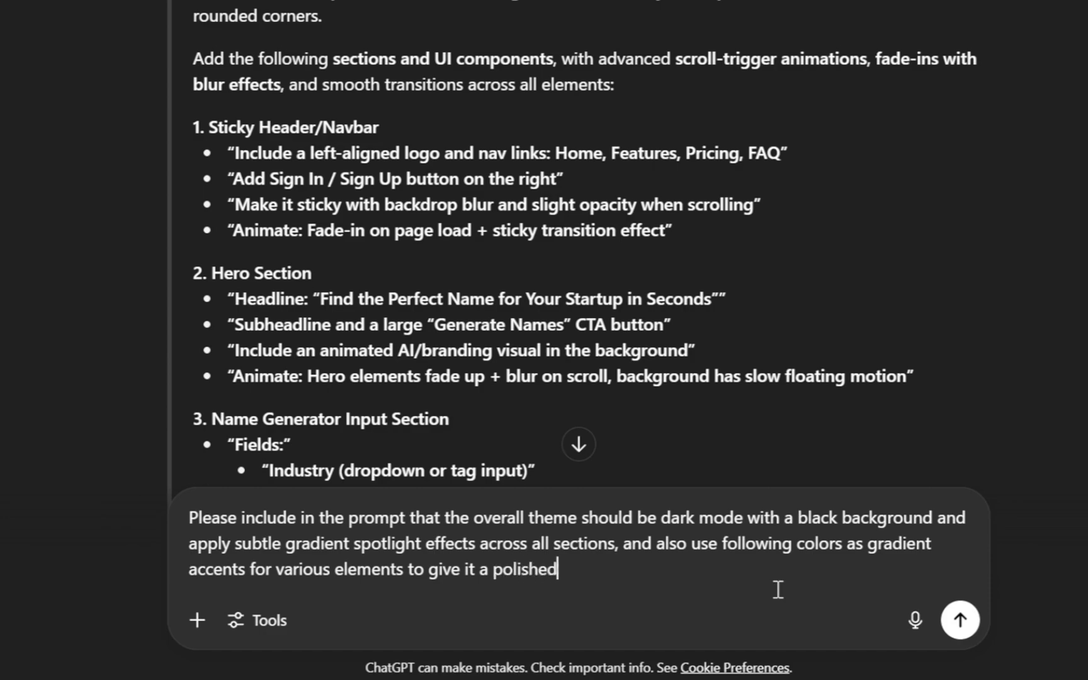
text(0AB6BC, #045 )
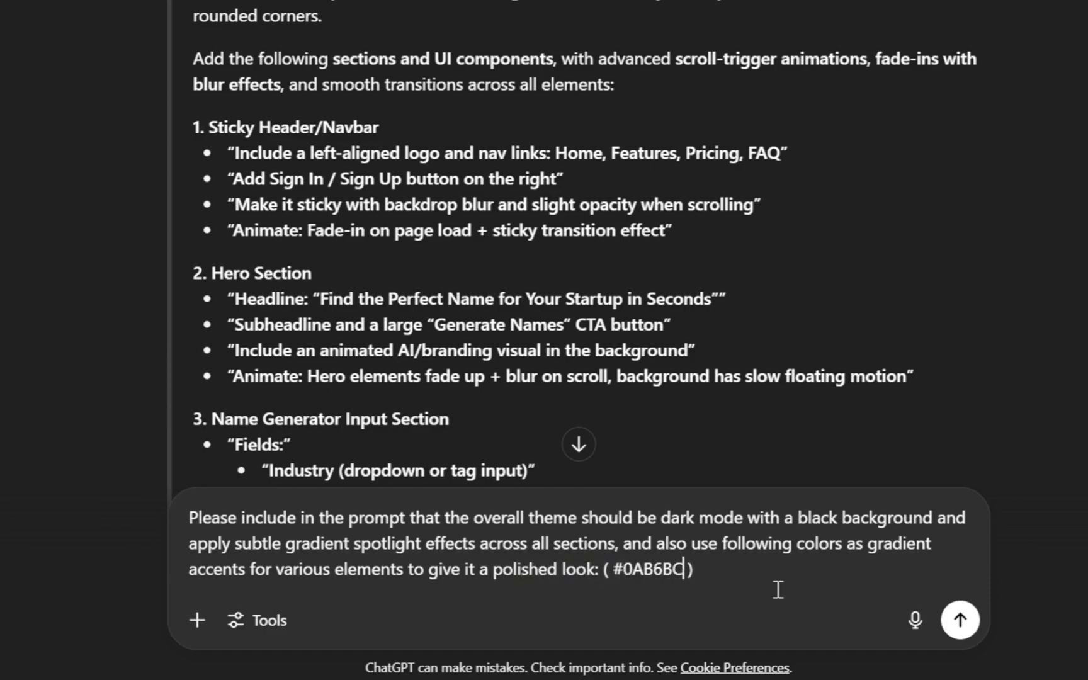
text(C43, #F6F6F6, AND #021B23)
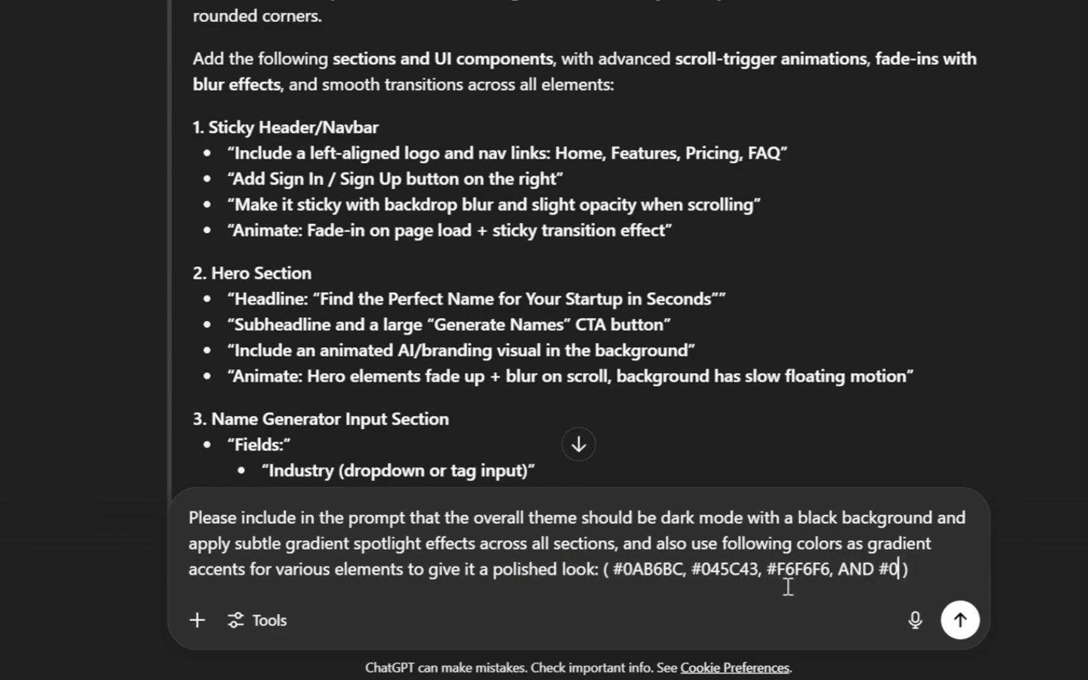
click(959, 620)
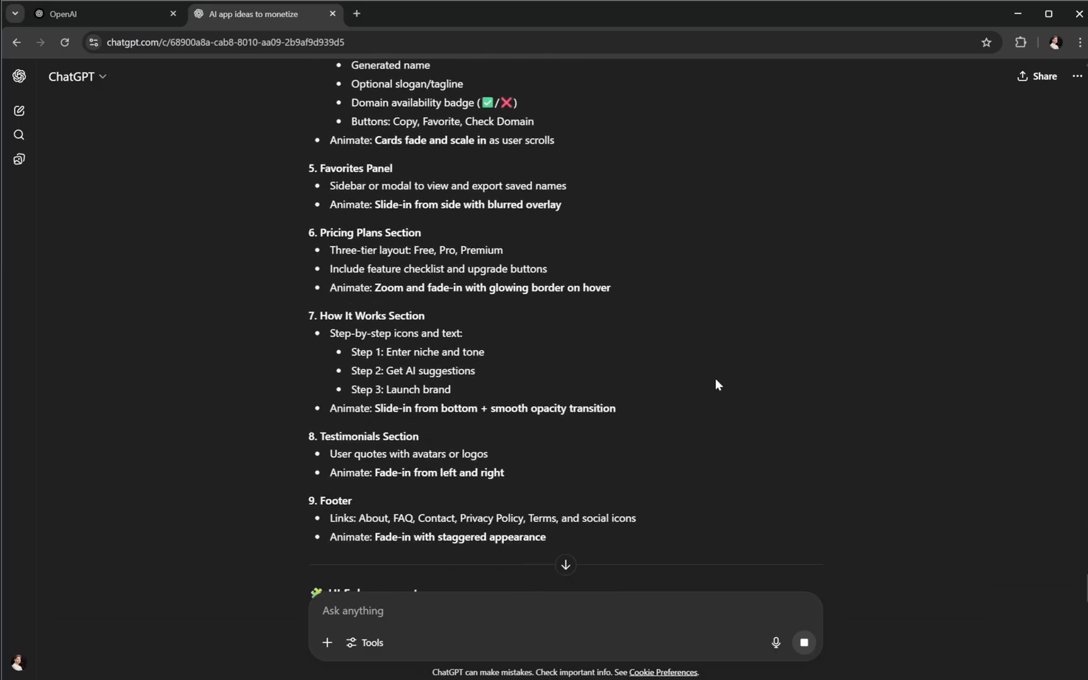
Step: Review the regenerated V0 prompt from its numbered sections through the UI Enhancements to the closing note
scroll(715, 381, up, 8)
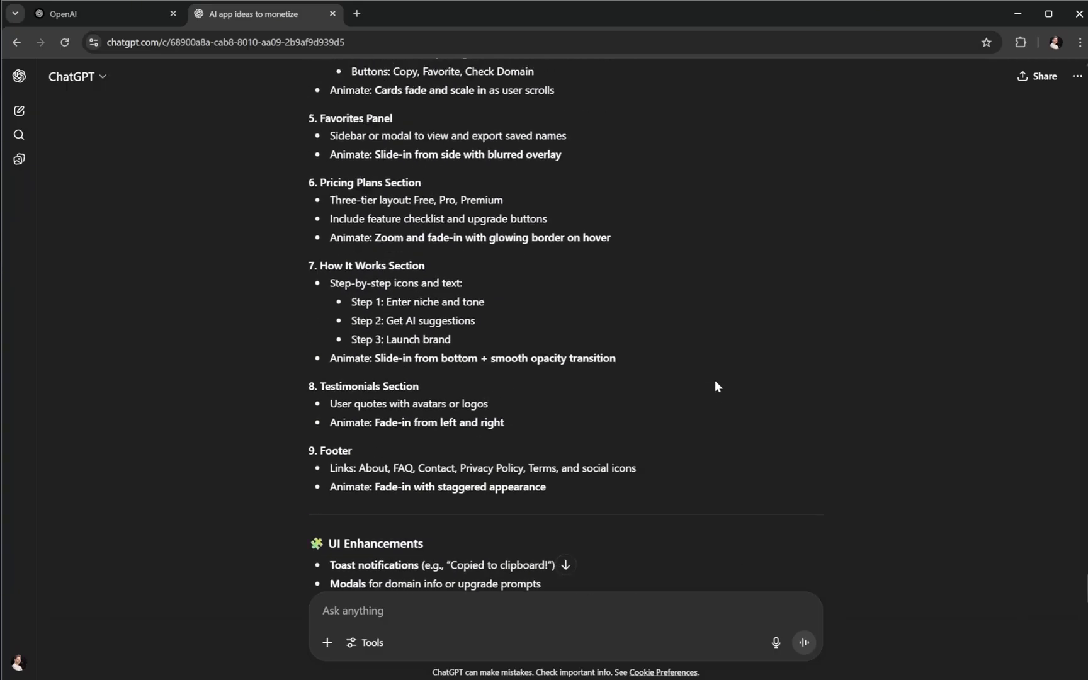
scroll(715, 381, down, 5)
scroll(715, 381, down, 1)
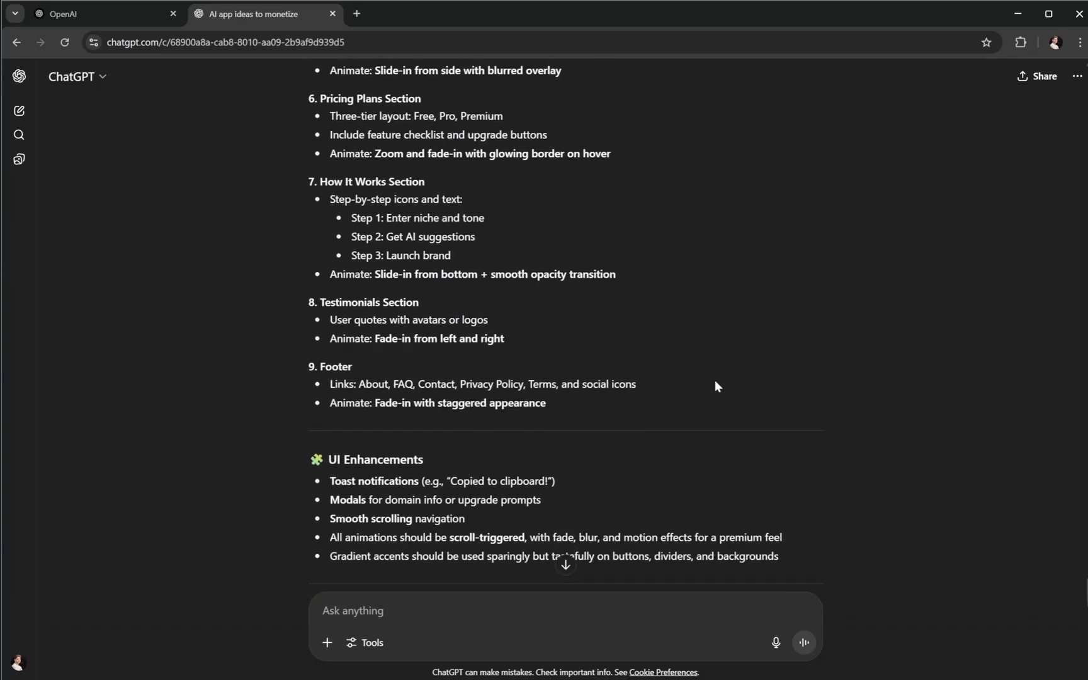
scroll(714, 379, down, 4)
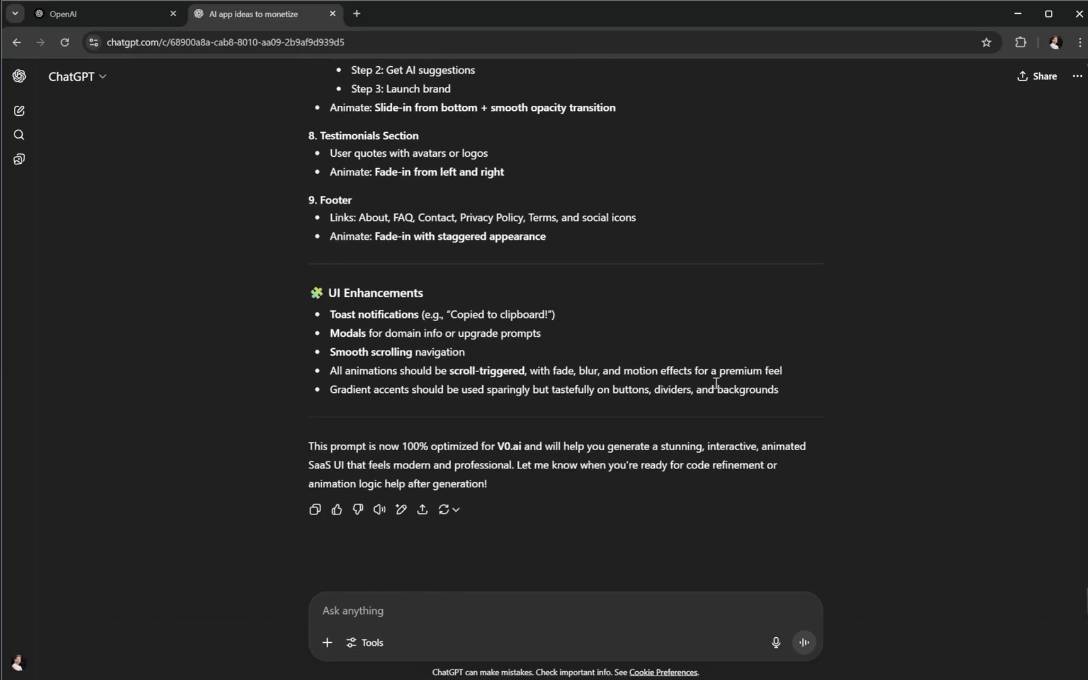
scroll(715, 382, up, 1)
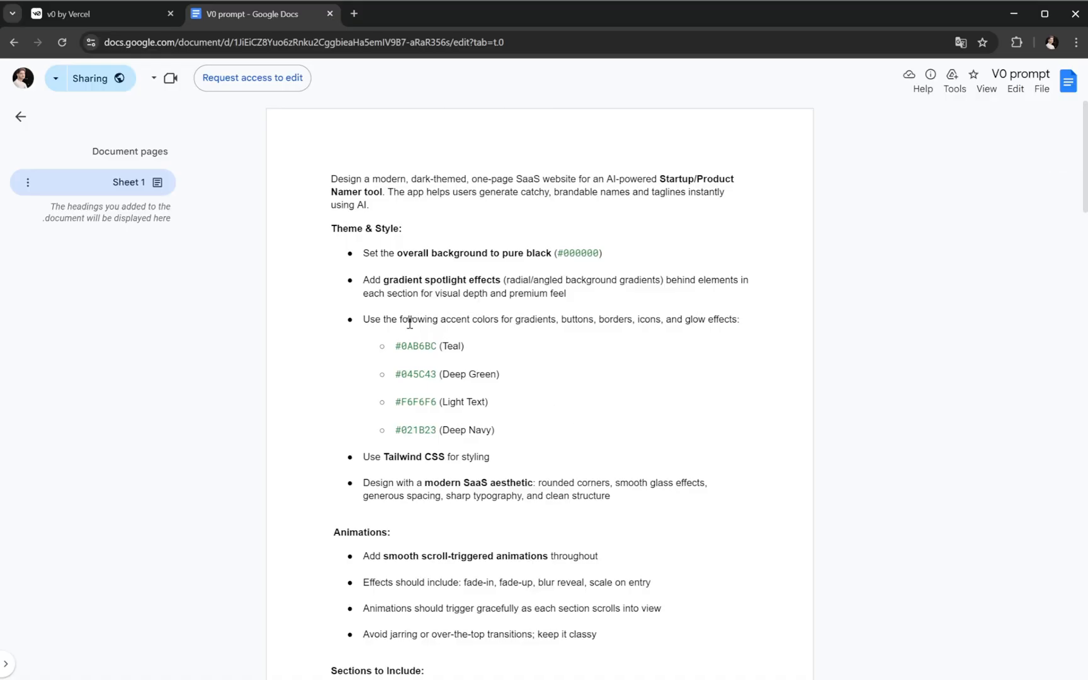
Step: Look through the V0 prompt document in Google Docs and copy its entire text, from the introduction to the Design Notes
scroll(417, 340, down, 20)
scroll(489, 365, down, 9)
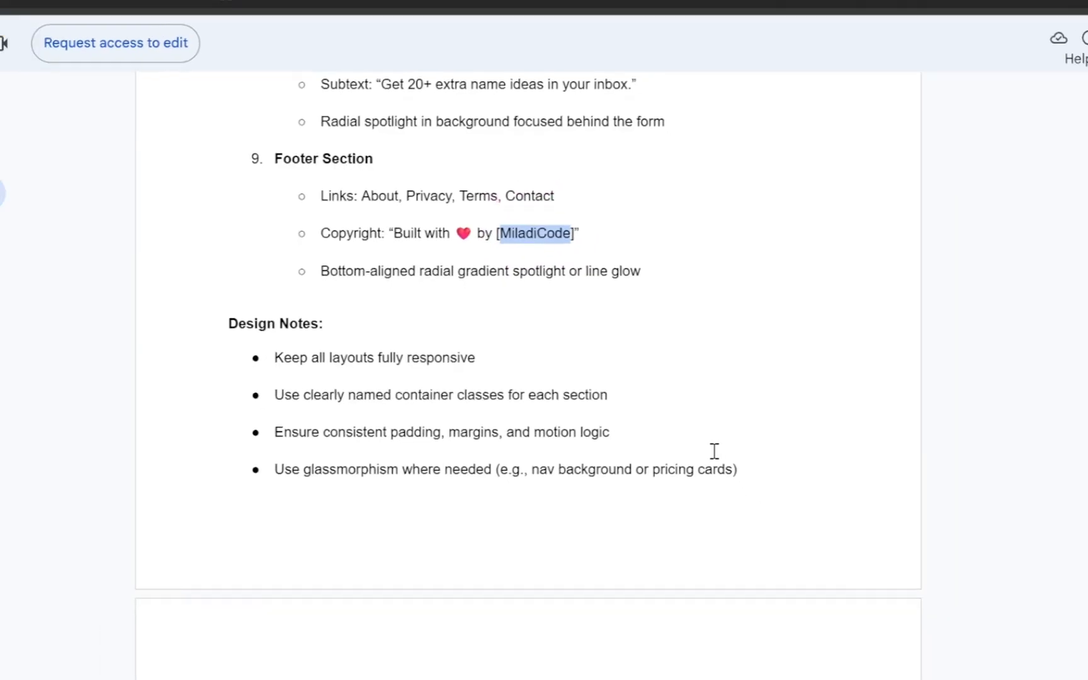
scroll(693, 368, up, 2)
mouse_move(699, 524)
mouse_down()
mouse_move(335, 375)
mouse_move(318, 41)
mouse_move(354, 29)
mouse_move(380, 61)
mouse_move(319, 145)
mouse_move(300, 149)
mouse_up()
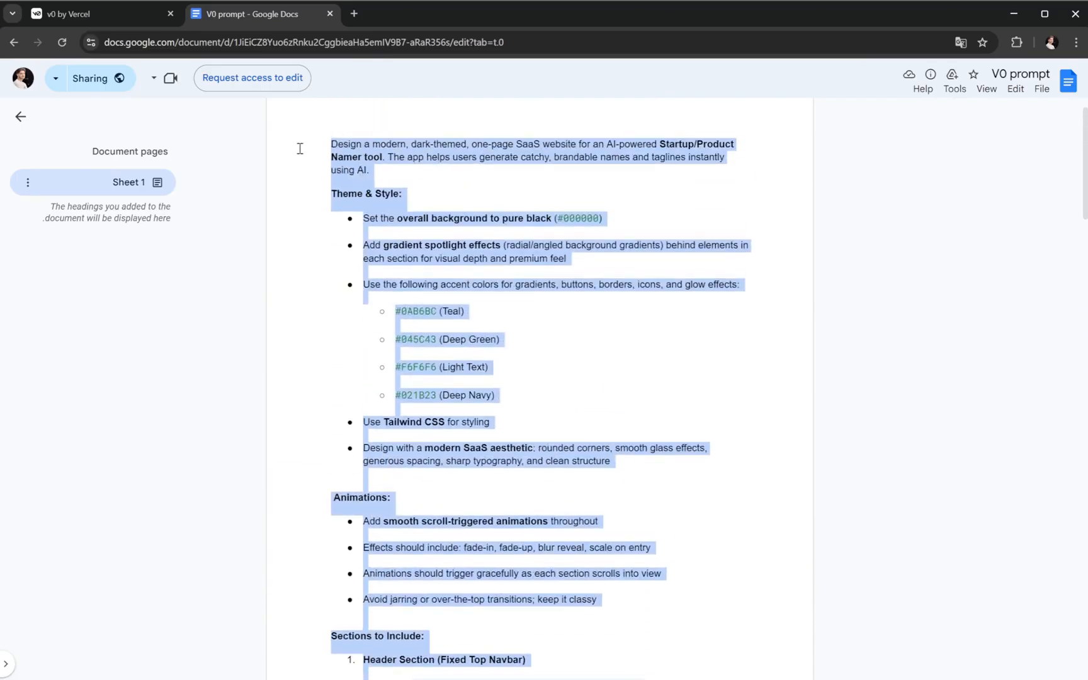
Step: Switch to v0, paste the copied website prompt, check its text and submit it to the v0-1.5-sm model
click(110, 14)
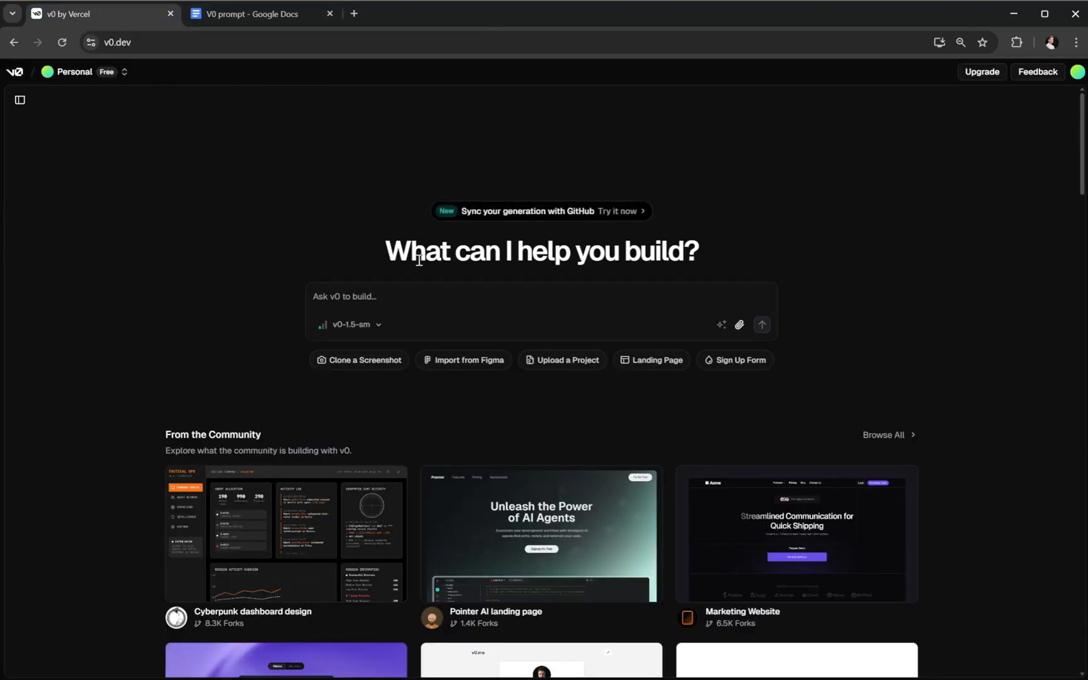
click(425, 296)
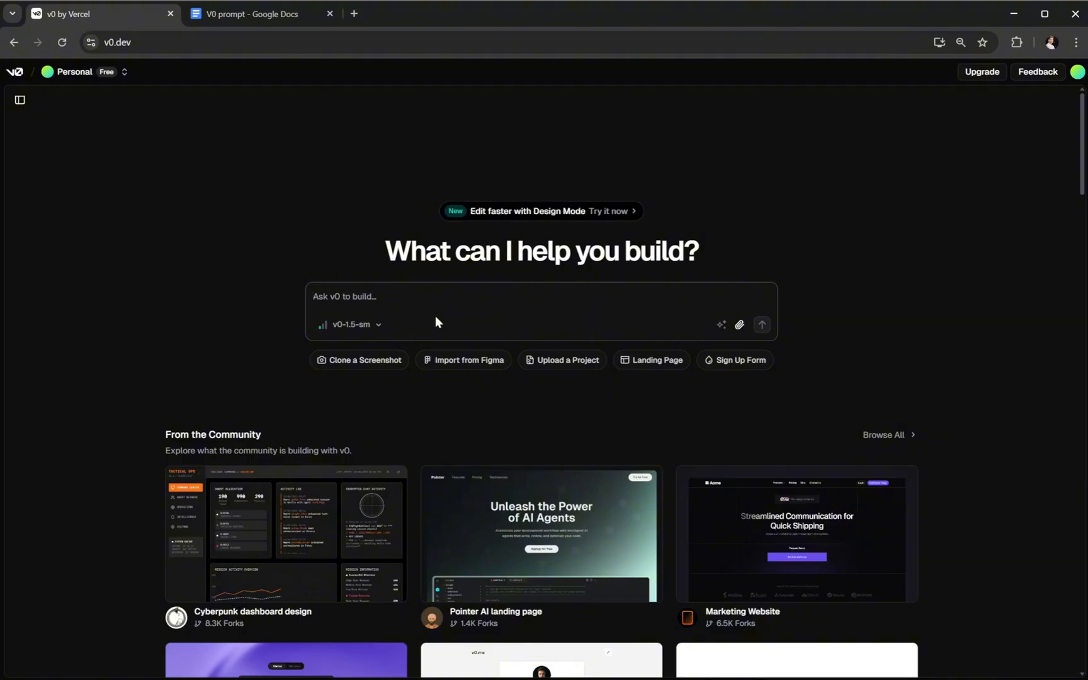
key(ctrl+v)
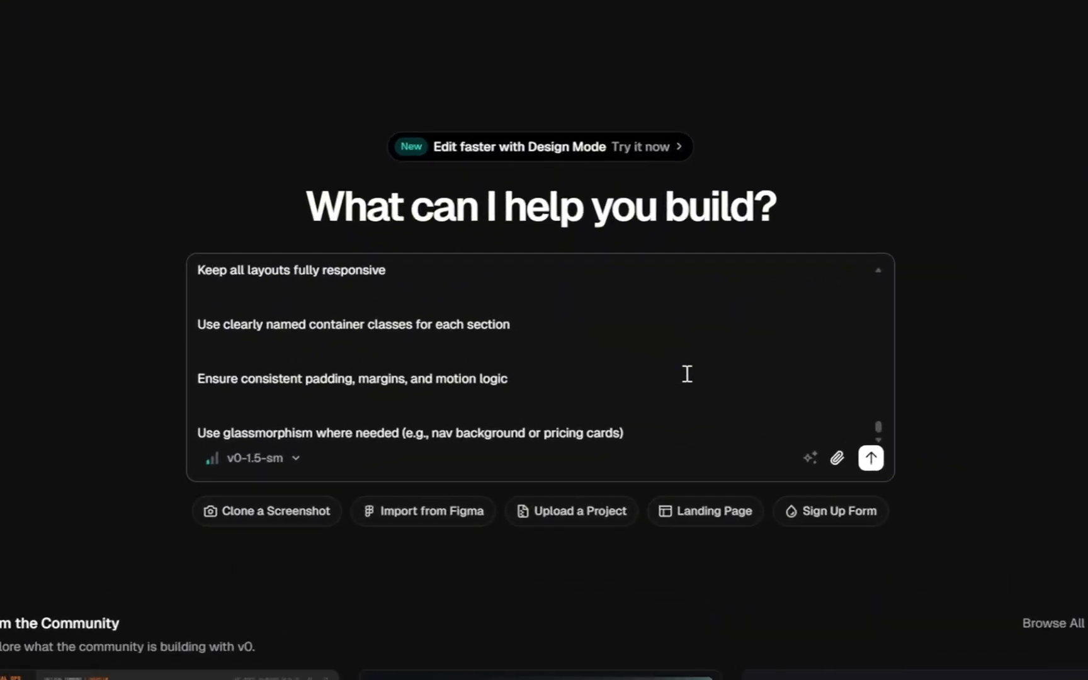
scroll(683, 372, up, 15)
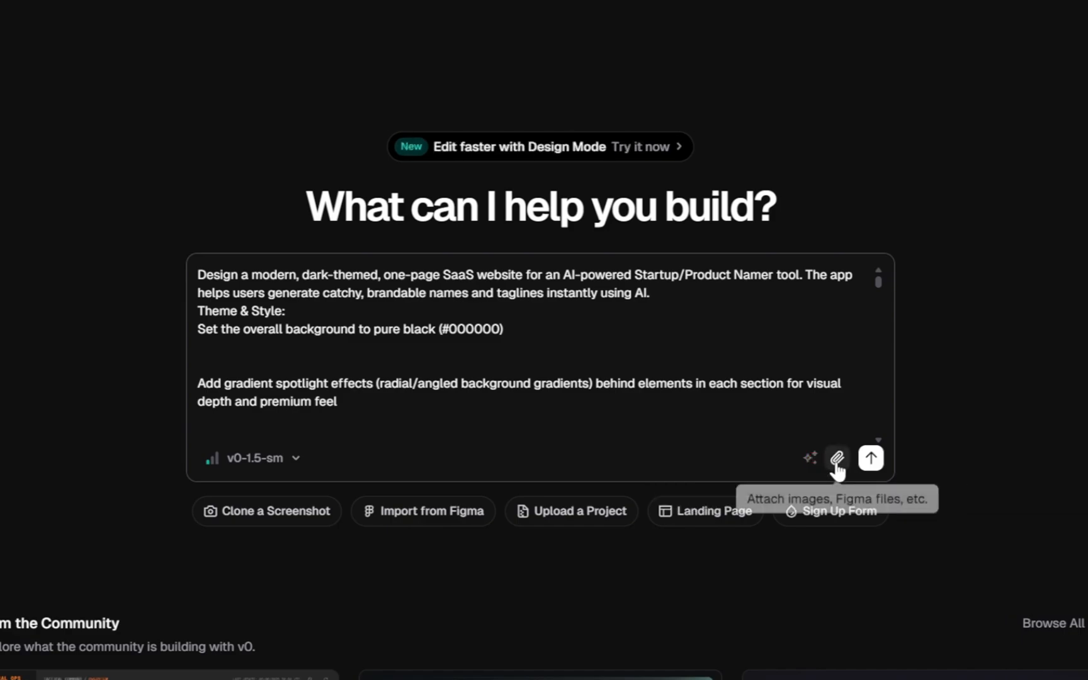
click(872, 461)
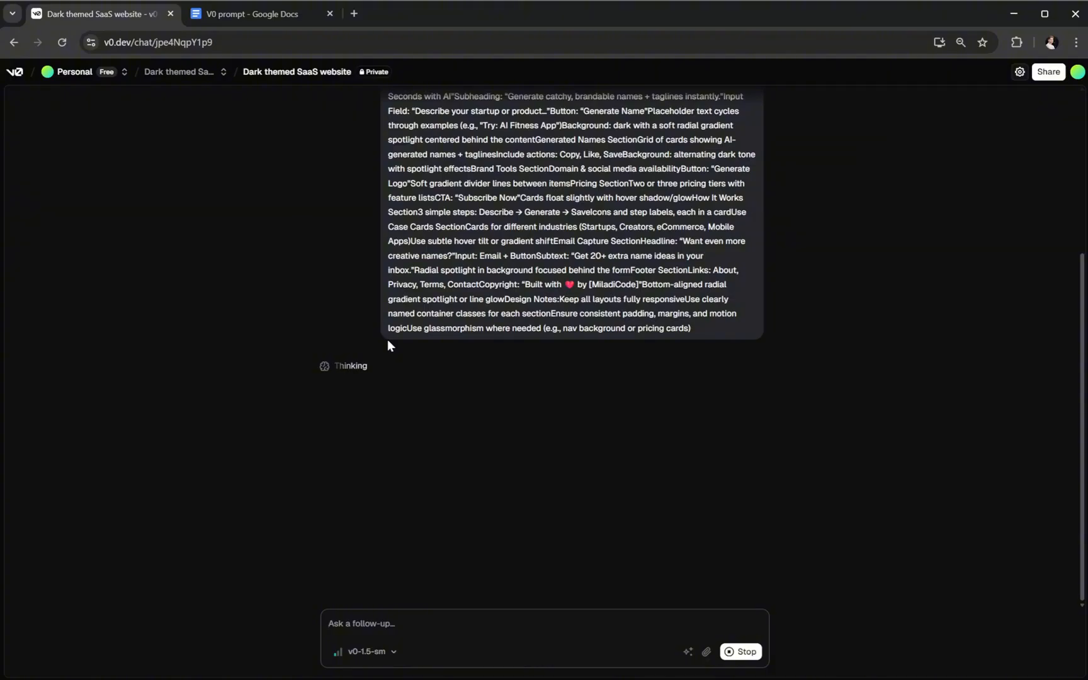
scroll(545, 445, up, 4)
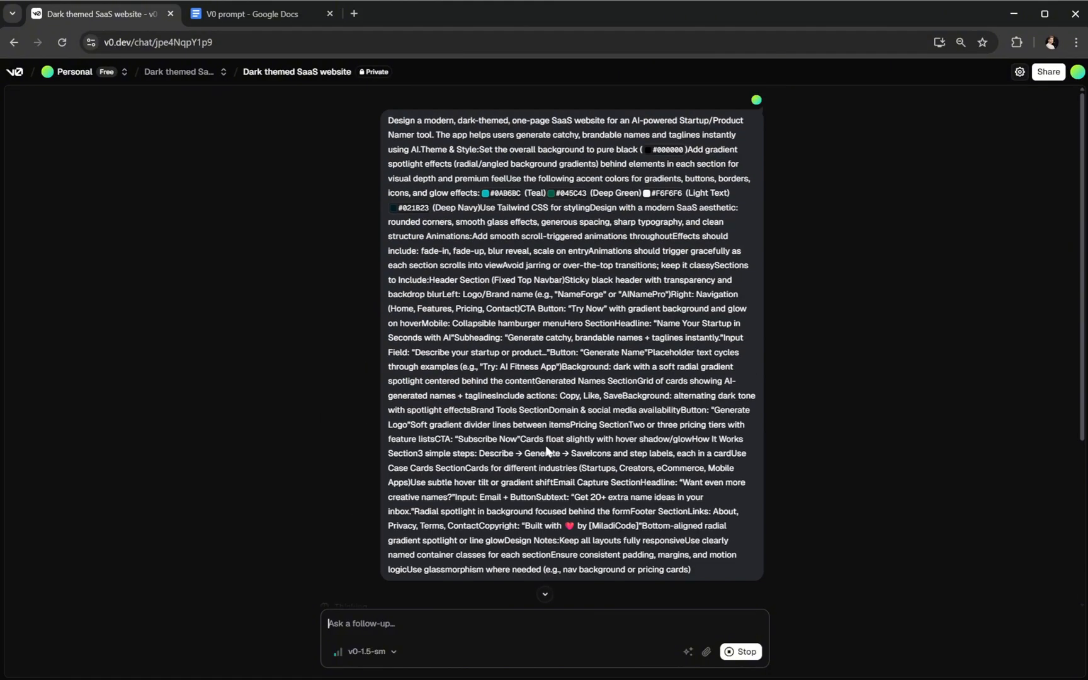
scroll(544, 445, down, 4)
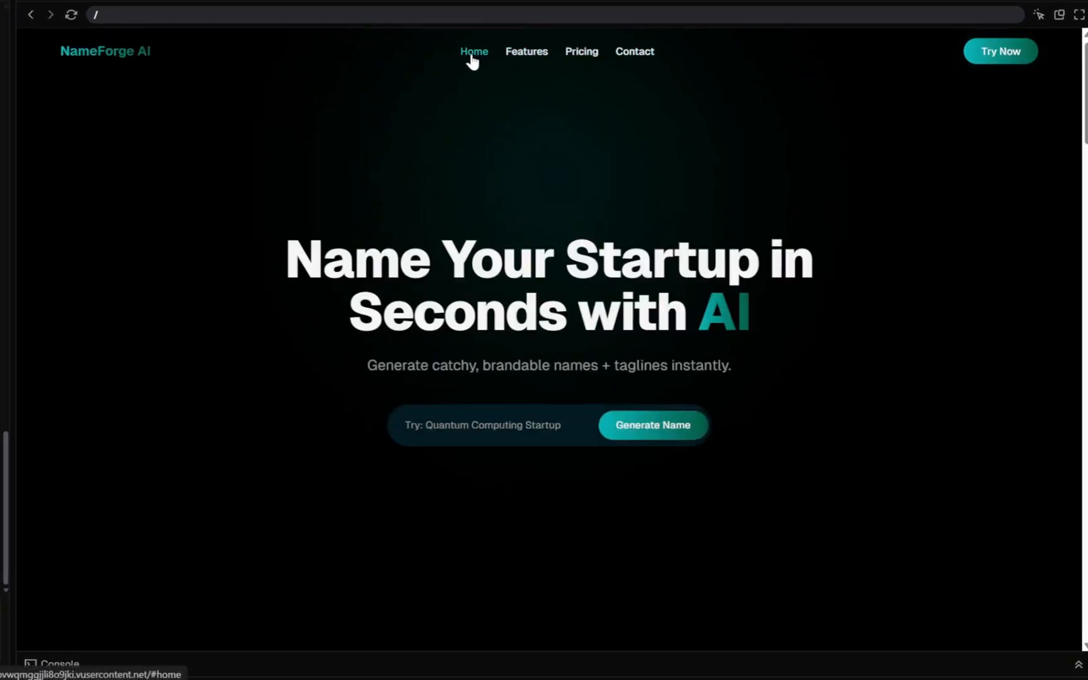
Step: Inspect the generated site's hero with its name input, the generated name cards, the brand tools and the pricing section
click(503, 432)
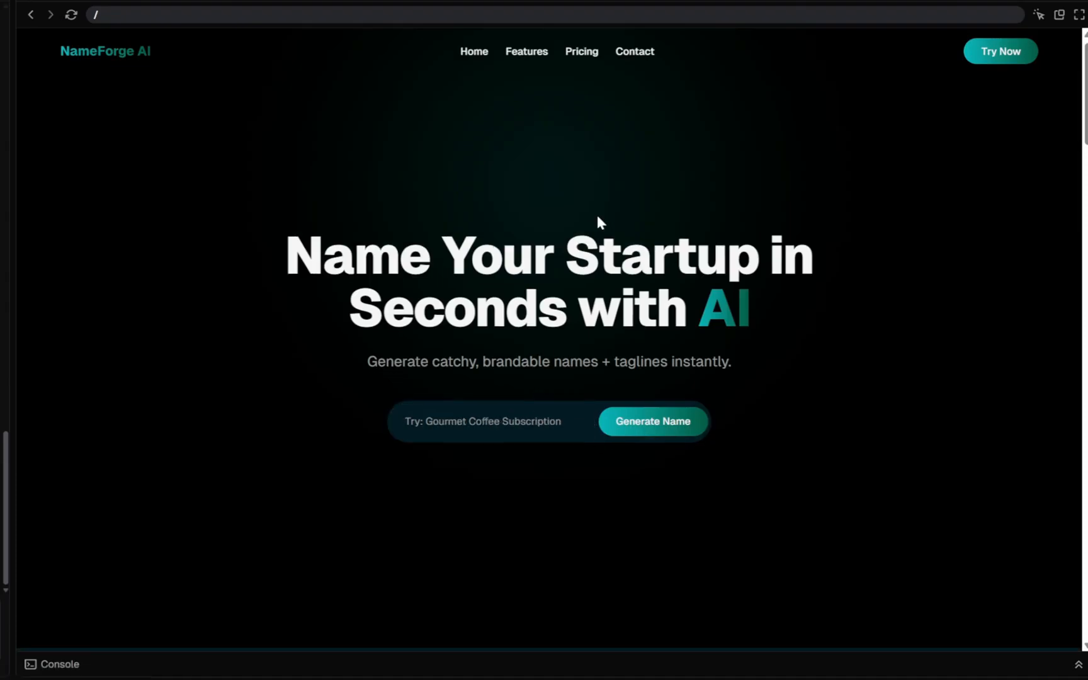
scroll(595, 217, down, 6)
scroll(594, 244, down, 4)
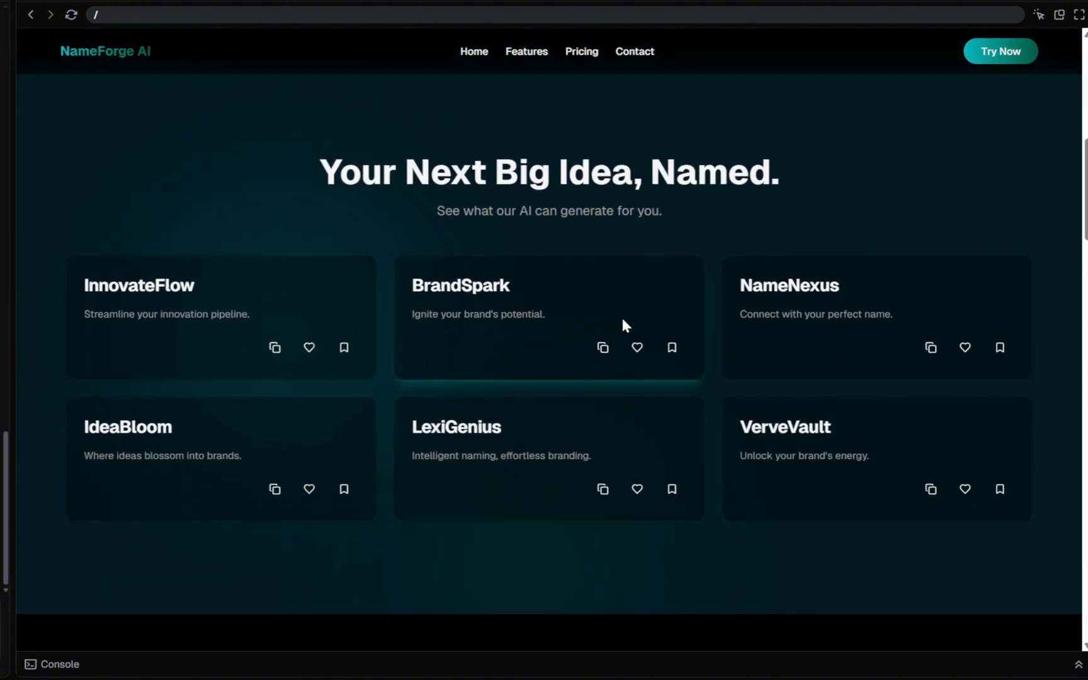
scroll(622, 323, down, 6)
scroll(622, 324, down, 3)
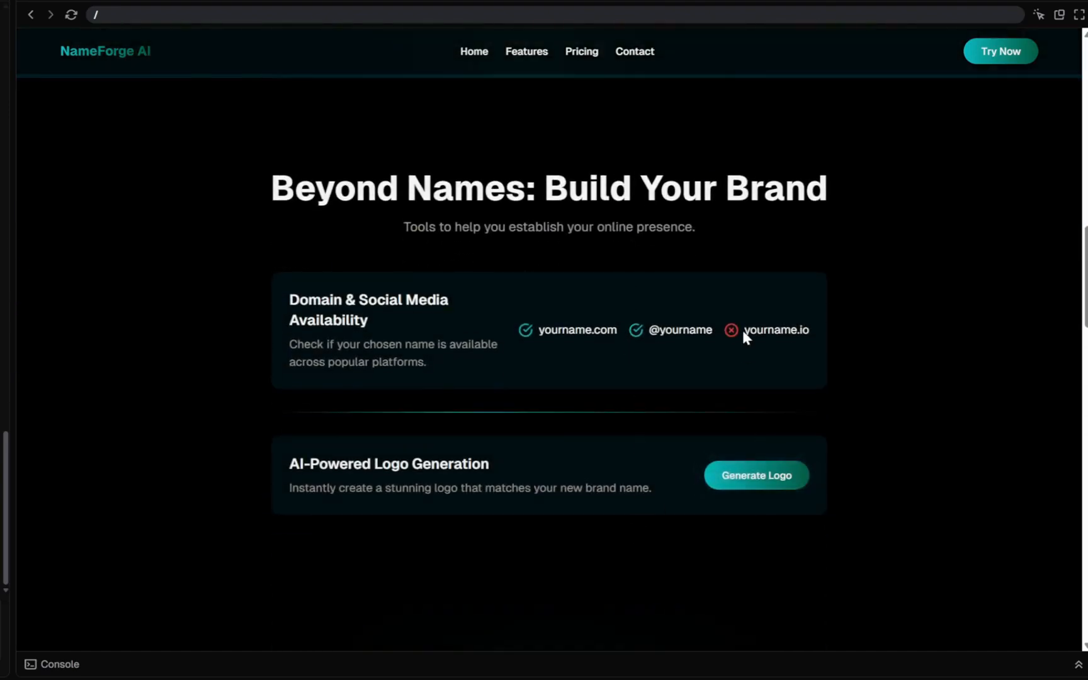
scroll(785, 288, up, 15)
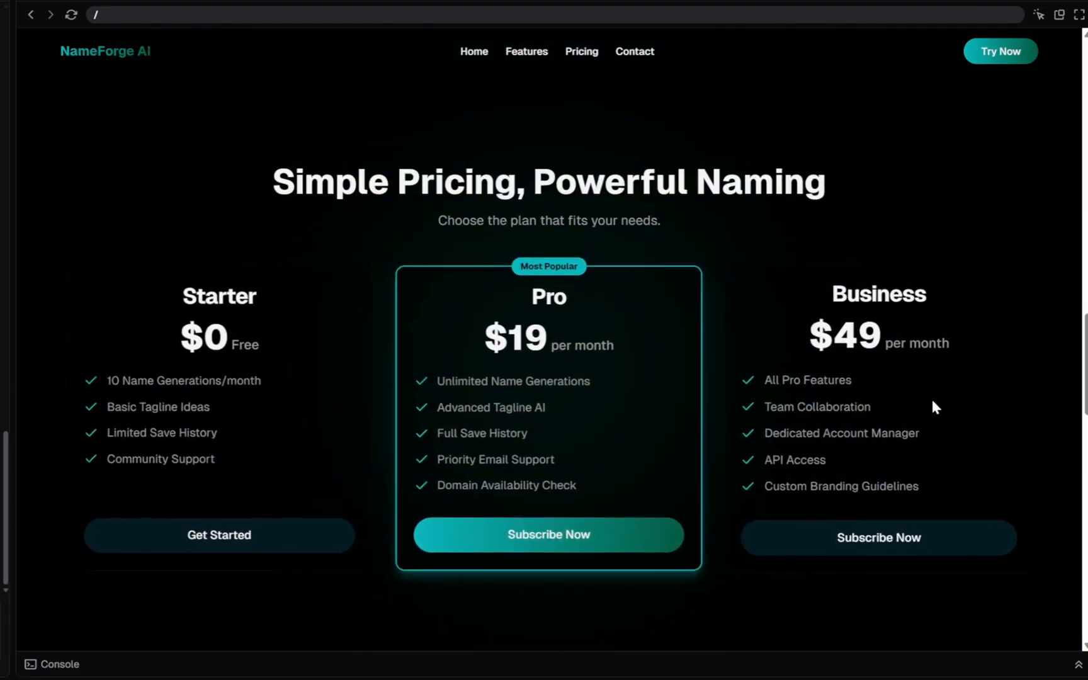
Step: Examine the generated site's How It Works steps, Who Can Benefit cards, email subscription field and footer
scroll(747, 267, down, 8)
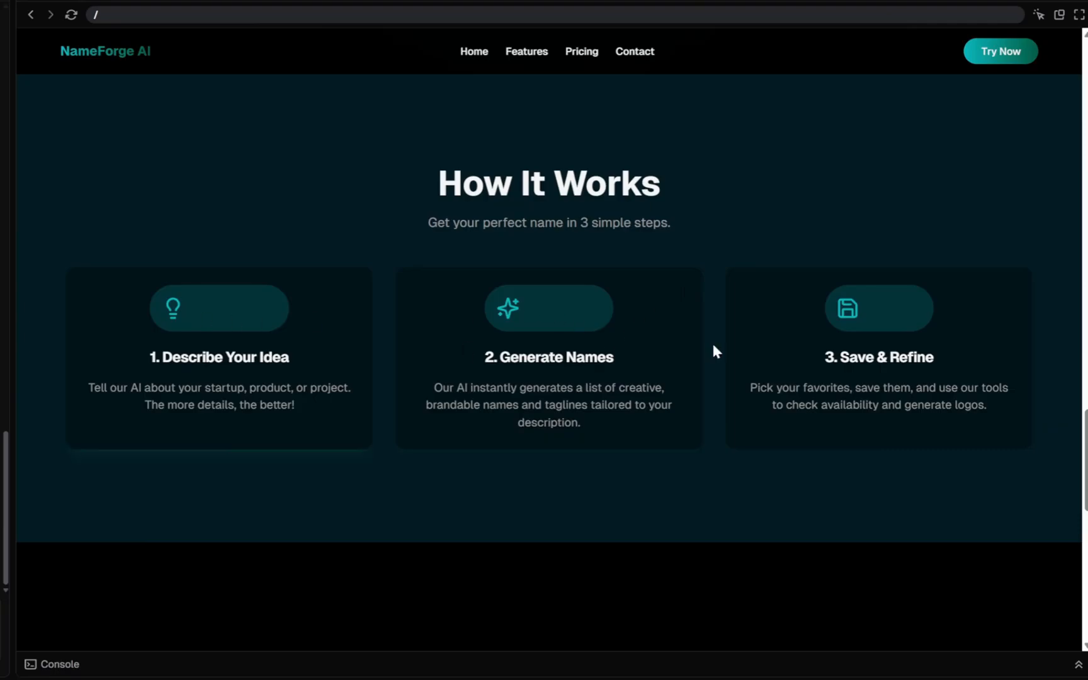
scroll(934, 346, down, 10)
scroll(935, 345, up, 6)
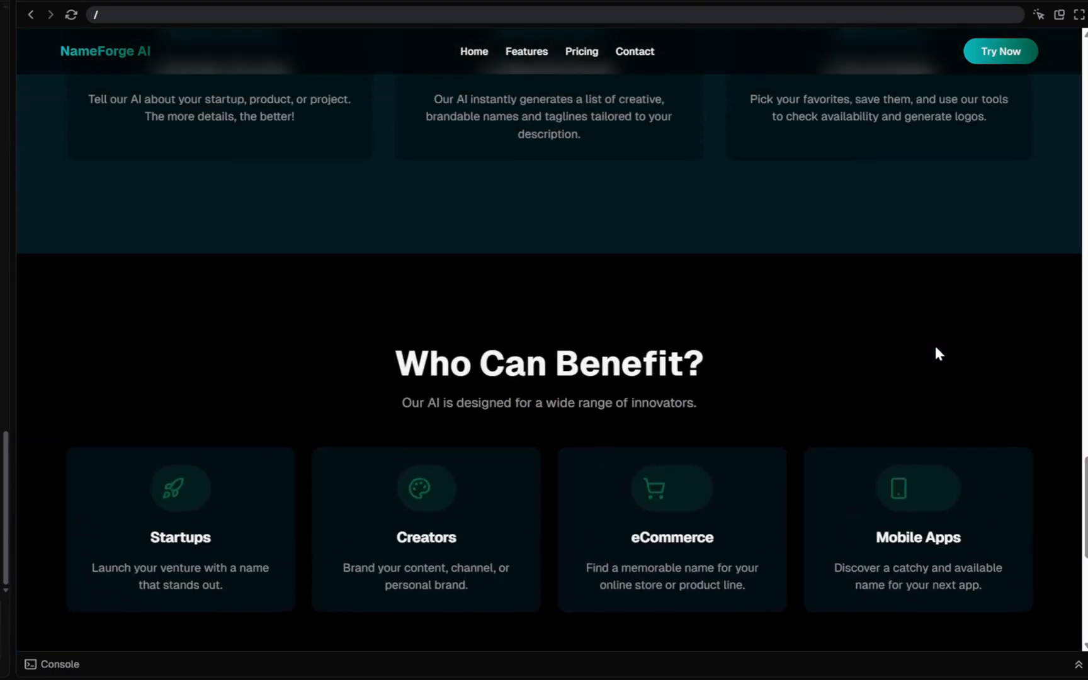
scroll(932, 345, down, 2)
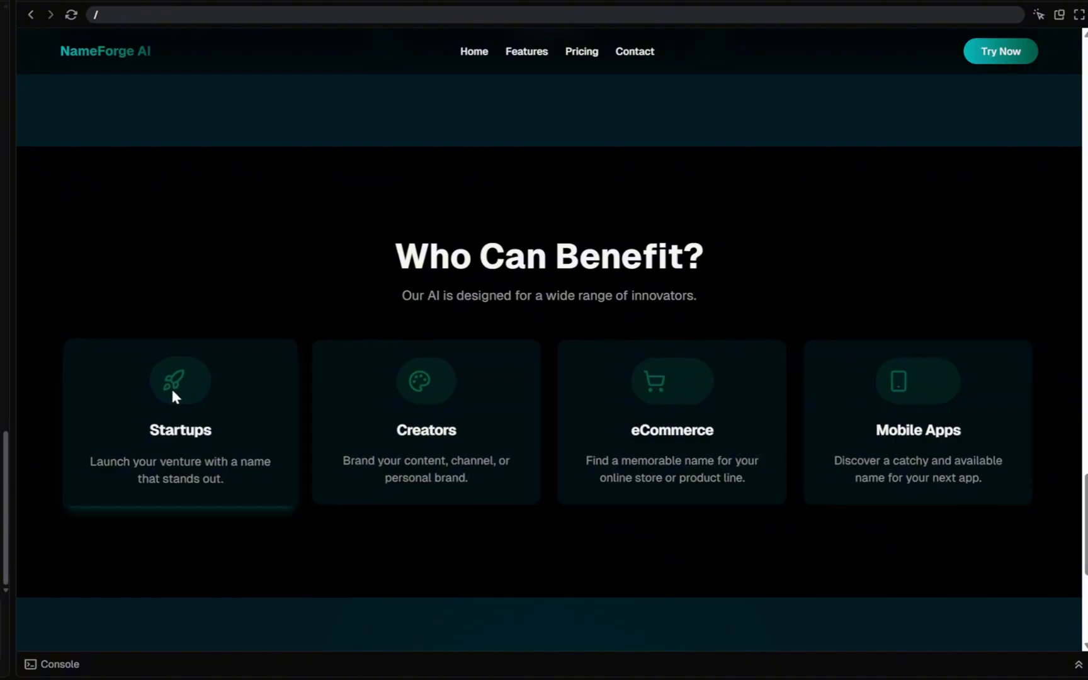
scroll(174, 391, down, 6)
click(569, 439)
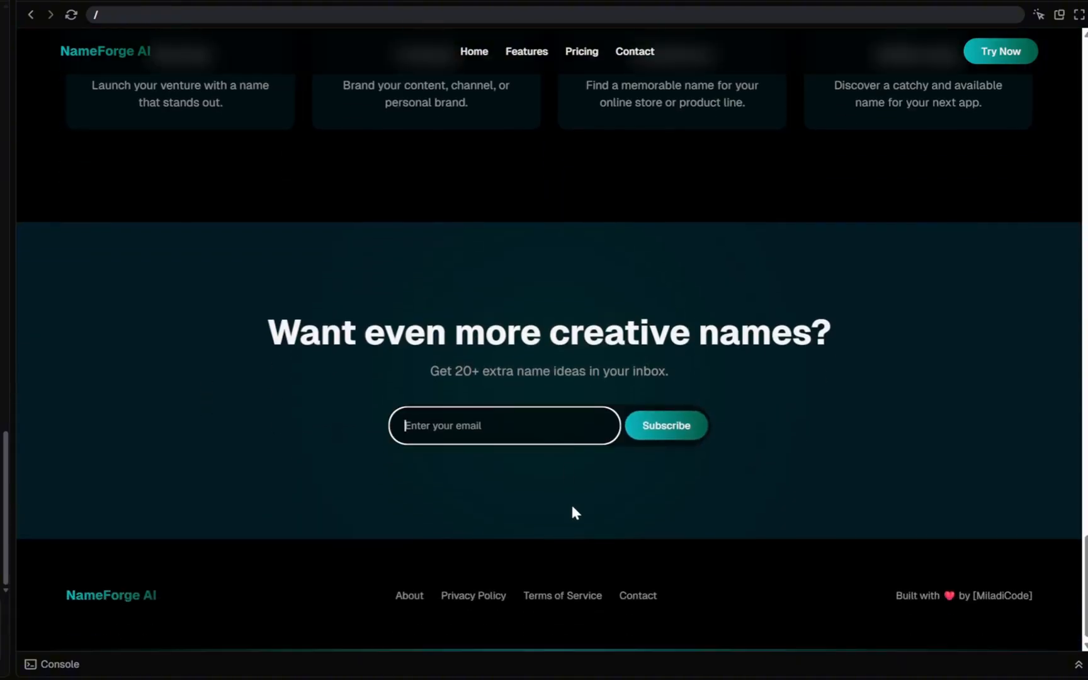
click(572, 507)
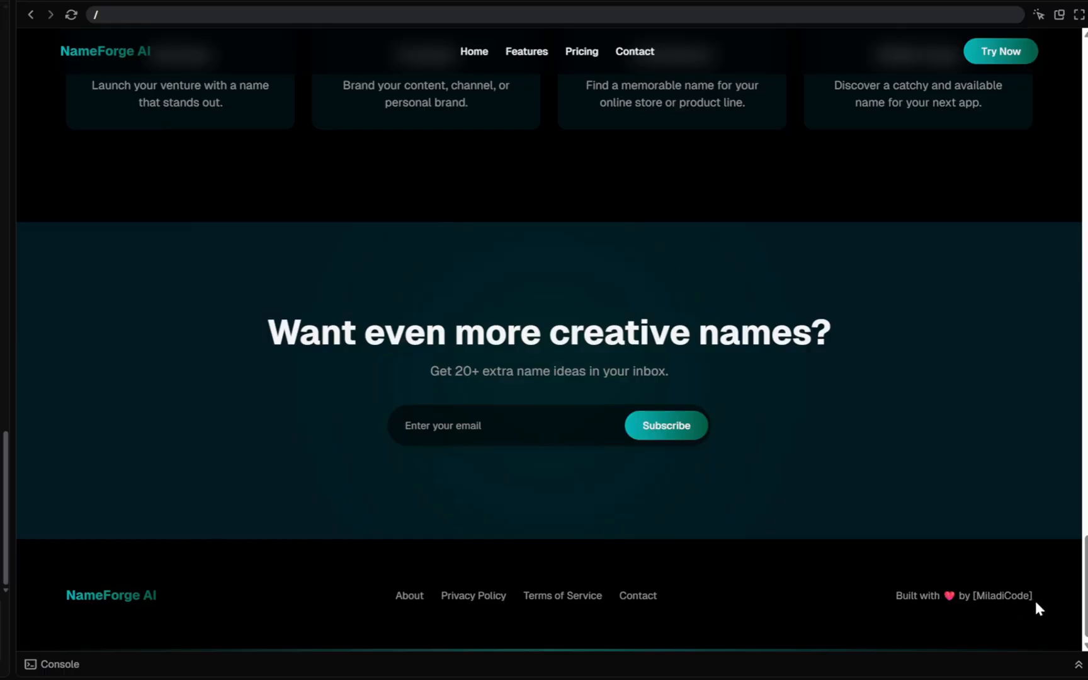
click(961, 609)
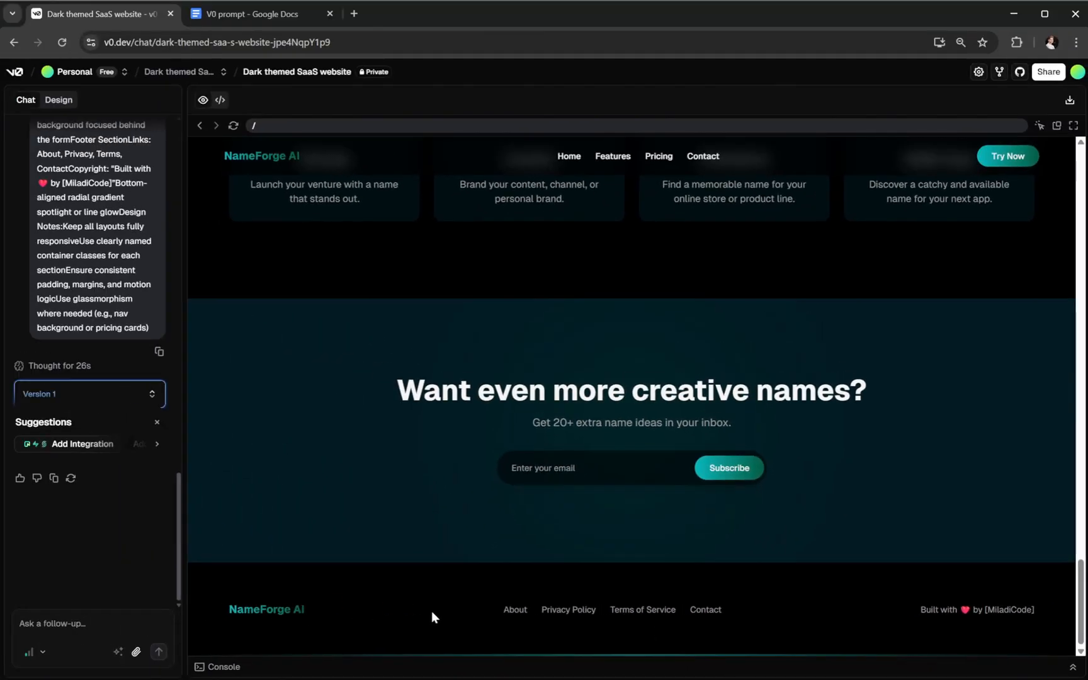
Step: Draft the follow-up "Please use this 3D embed code ( ) to add a 3D model from spline as the full screen background of our Hero section"
scroll(539, 602, up, 20)
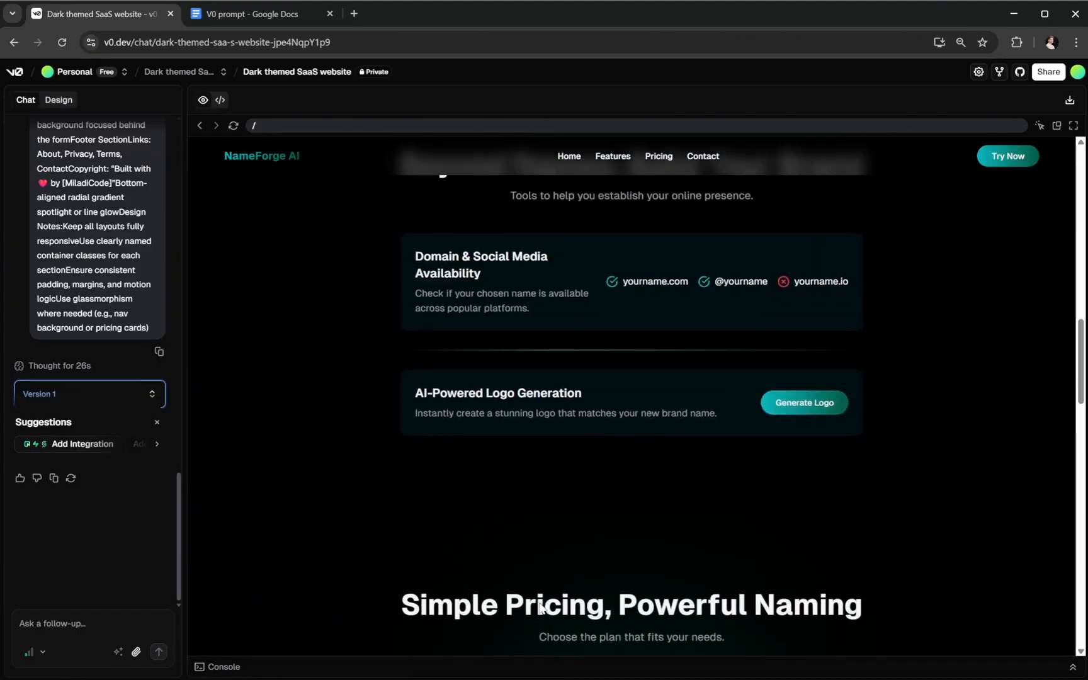
scroll(539, 602, up, 10)
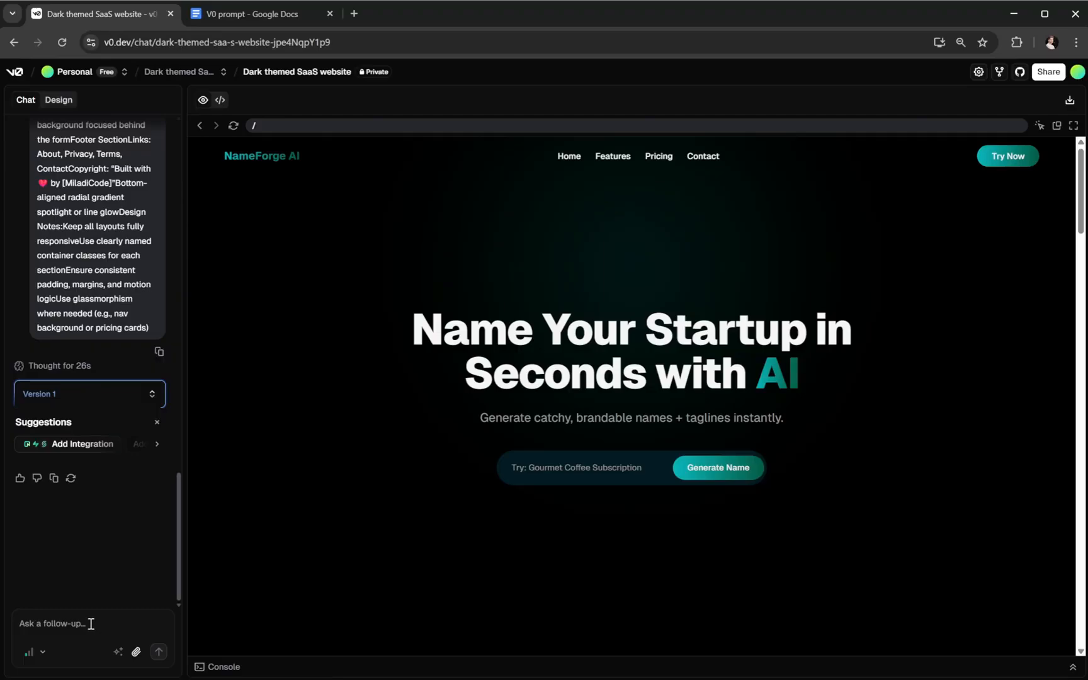
click(92, 623)
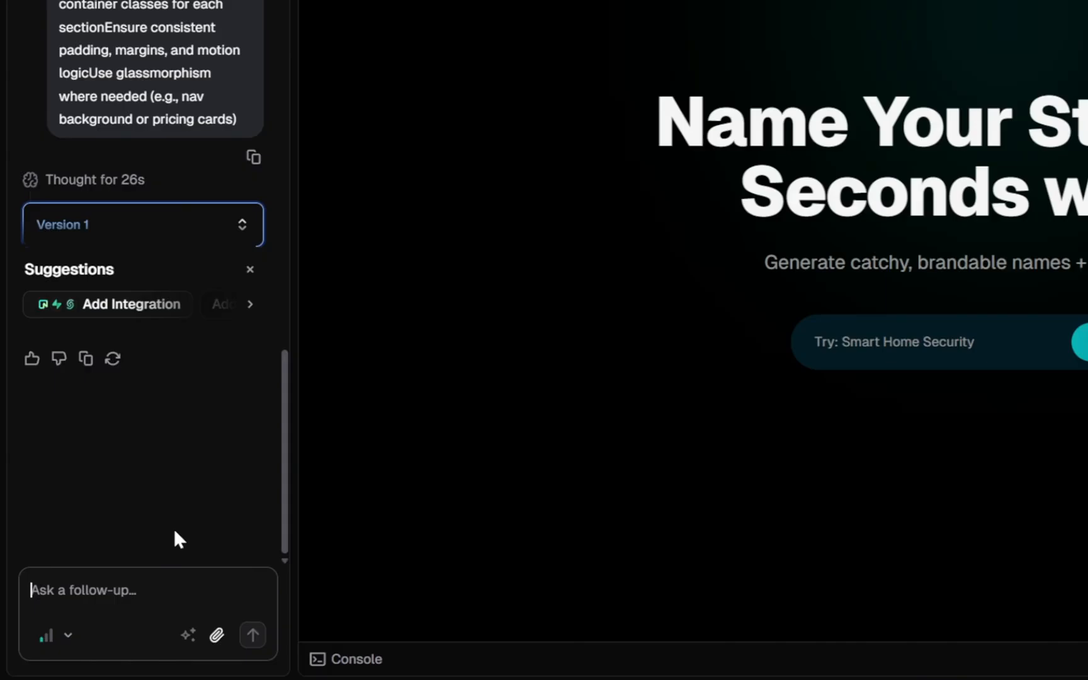
text(Please use this 3D em)
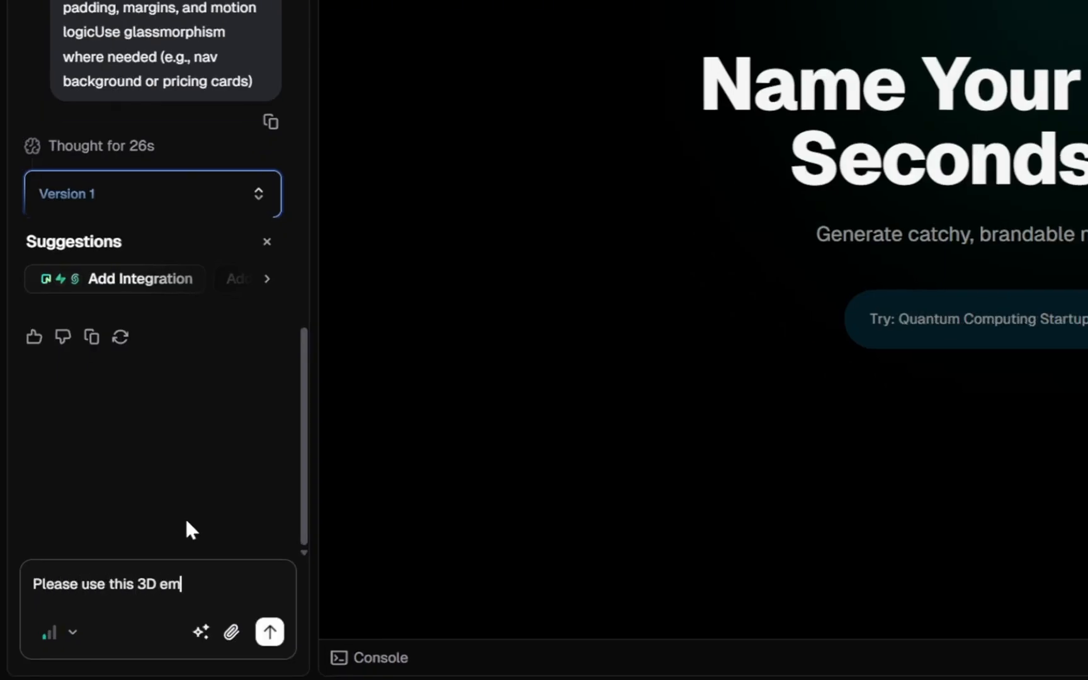
text(bed code ( ) to add a 3)
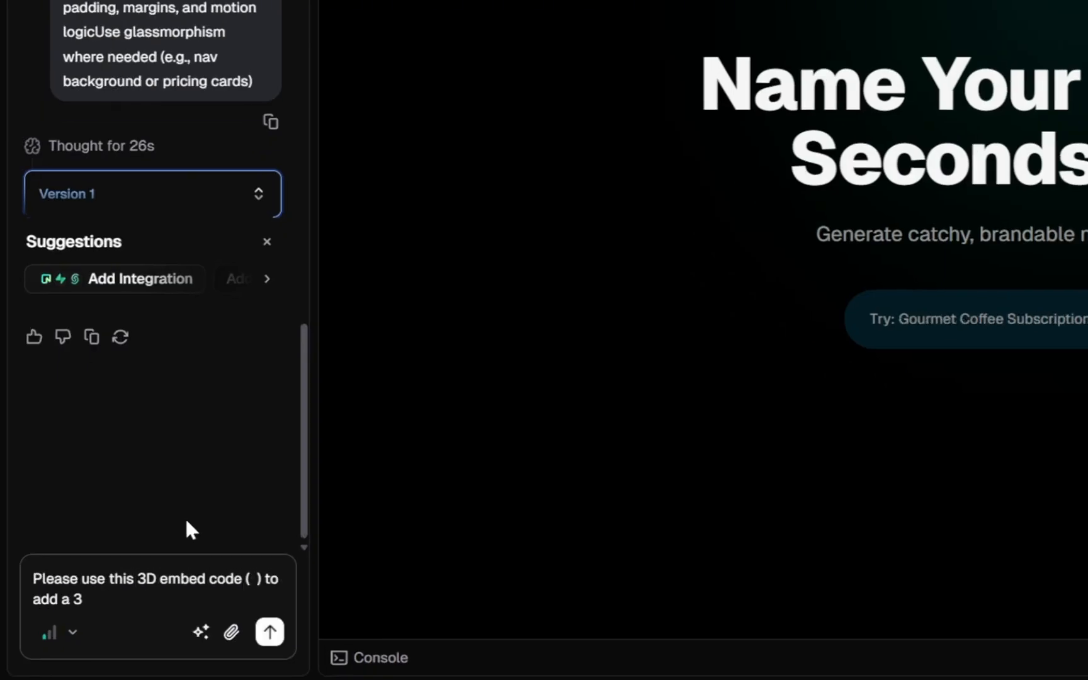
text(D model from spline as the fu)
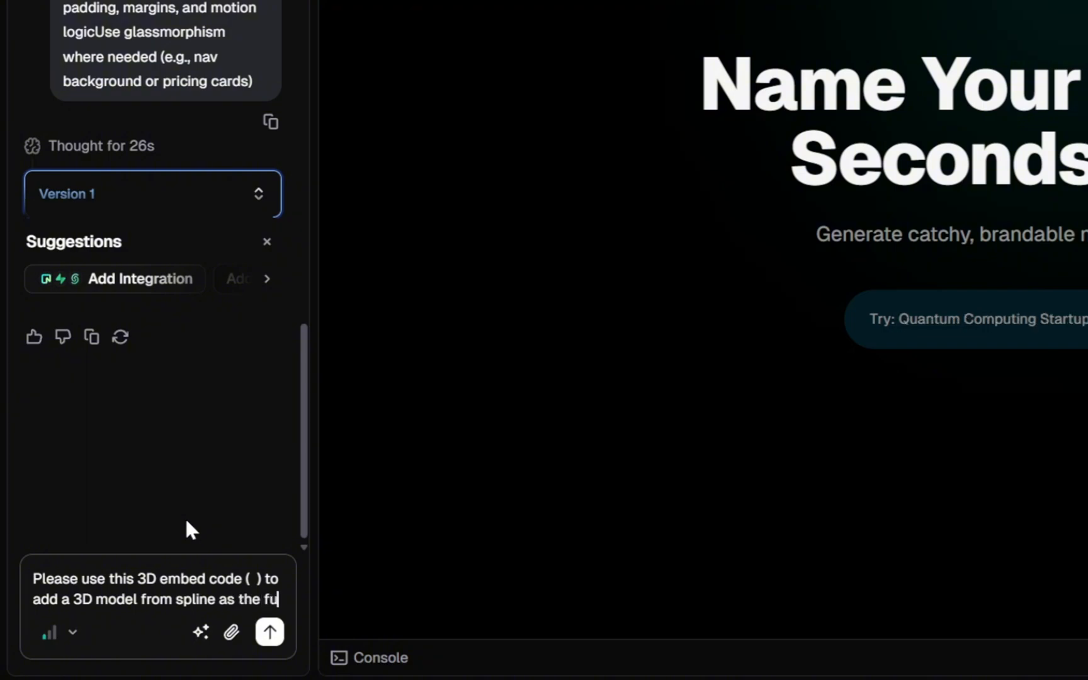
text(ll screen background of our Hero section)
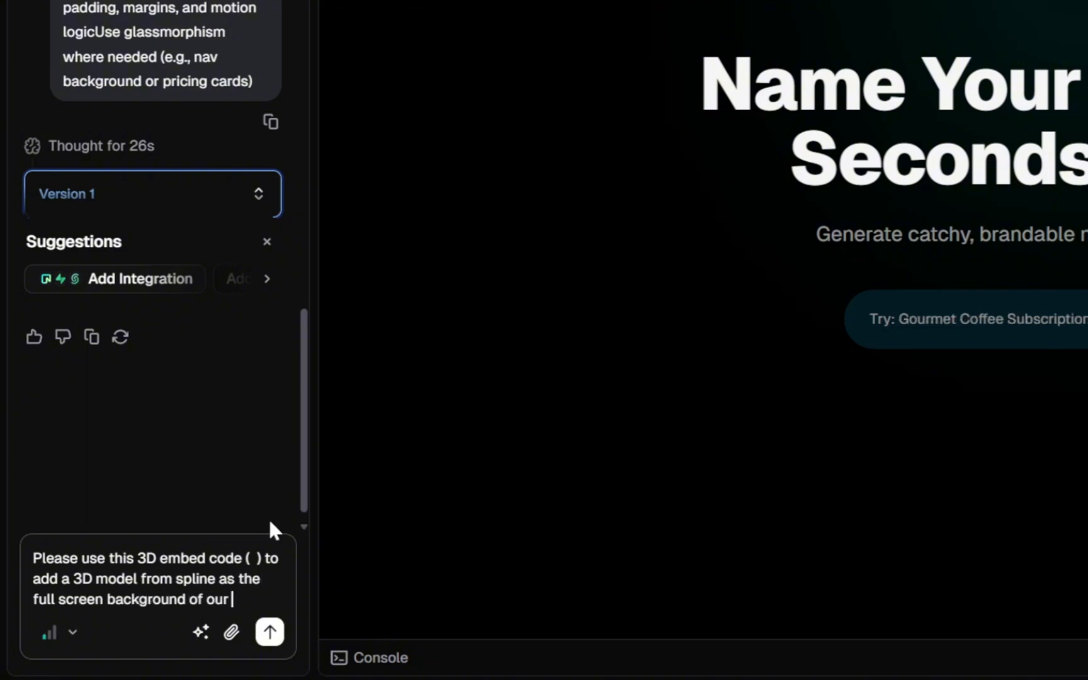
click(254, 537)
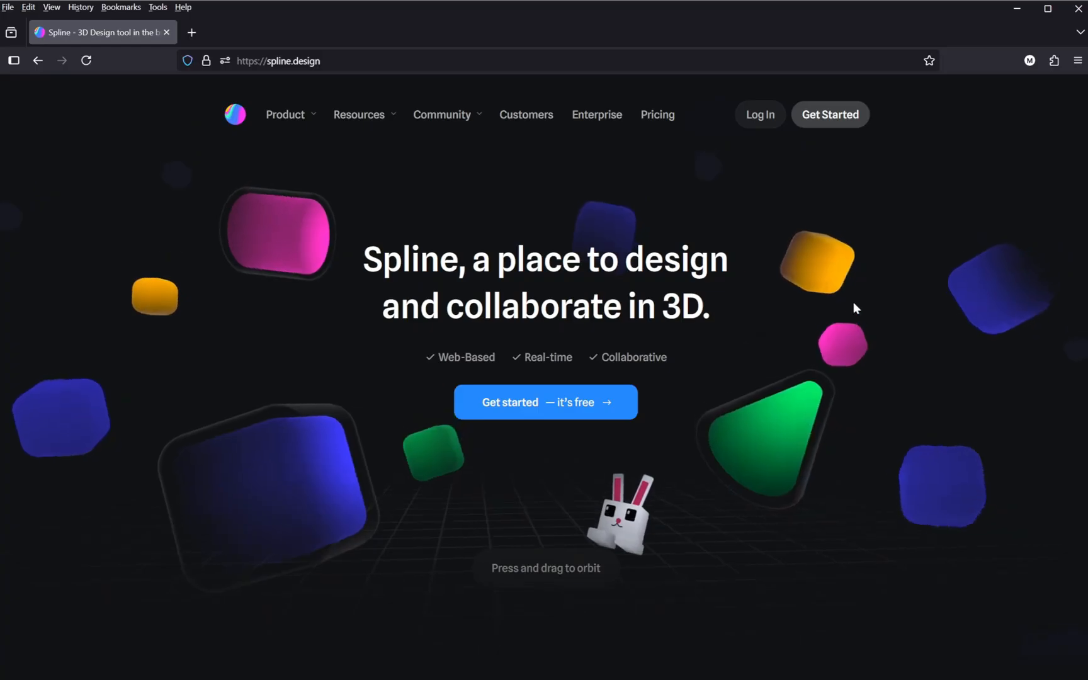
Step: Switch to Spline, enter its app and browse the Community designs for a suitable 3D scene
click(829, 115)
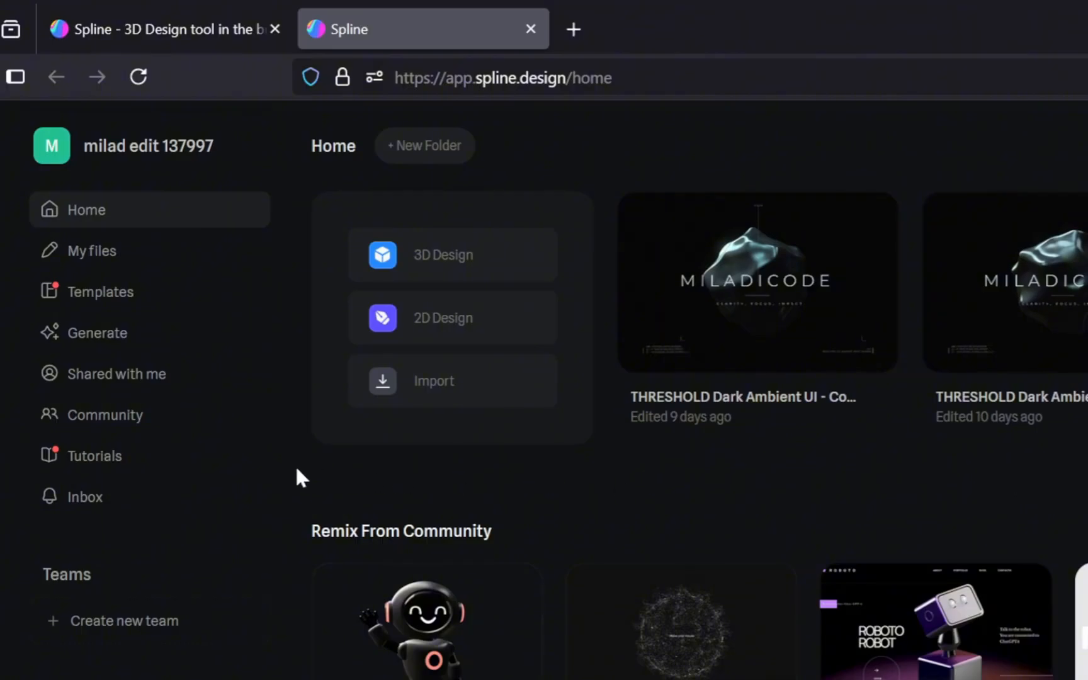
click(190, 417)
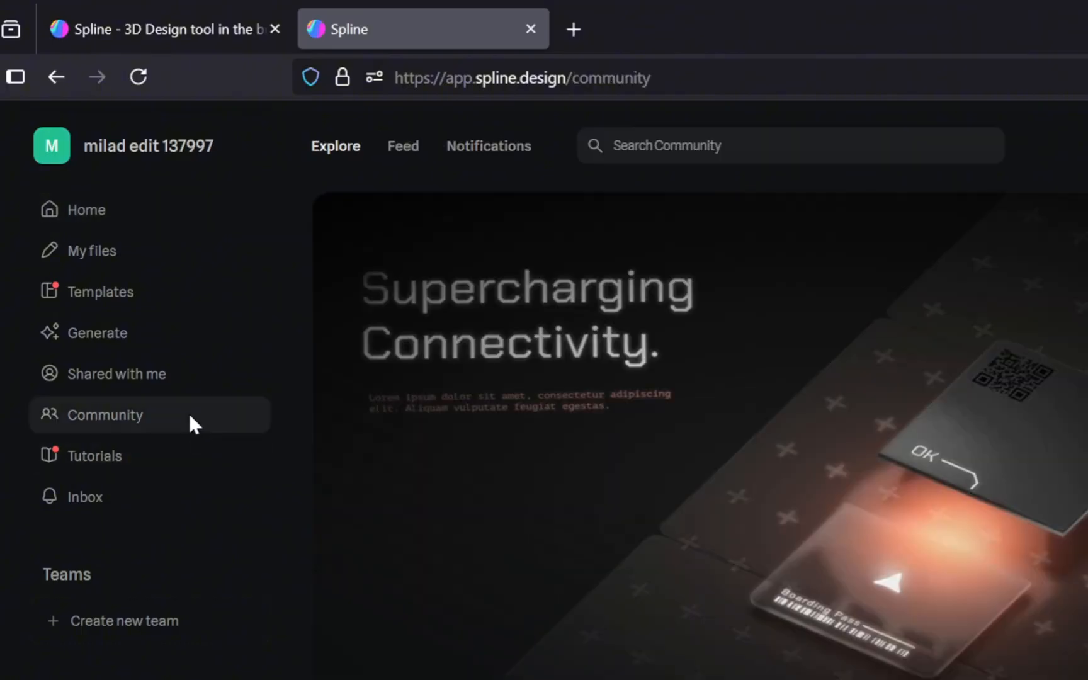
scroll(812, 594, down, 15)
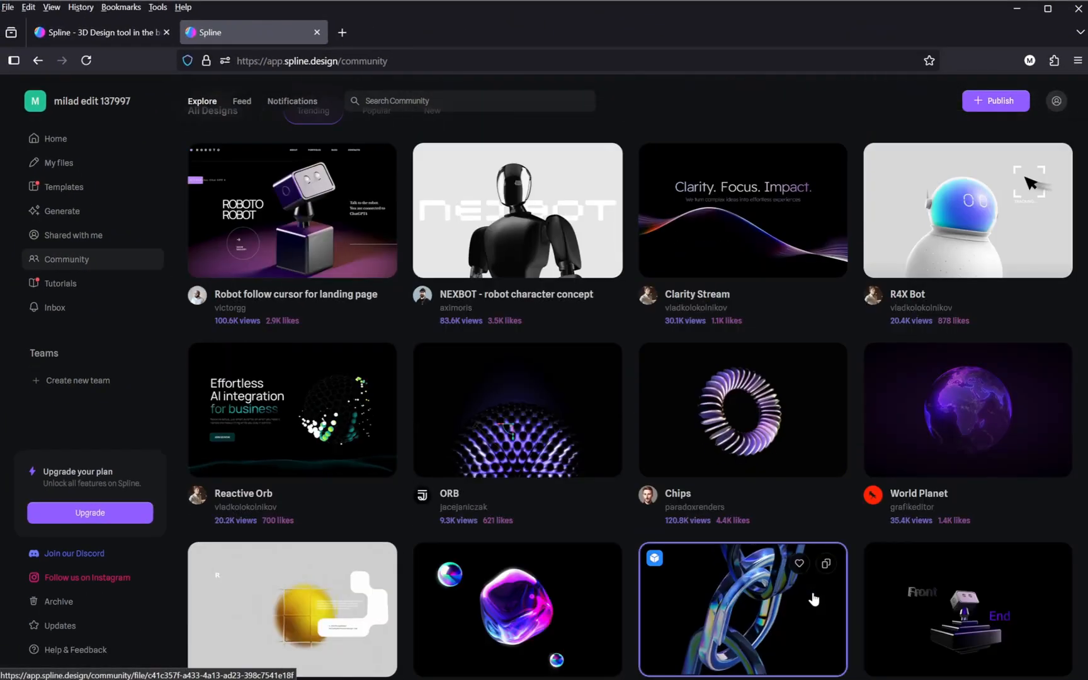
scroll(812, 595, down, 5)
scroll(813, 590, down, 6)
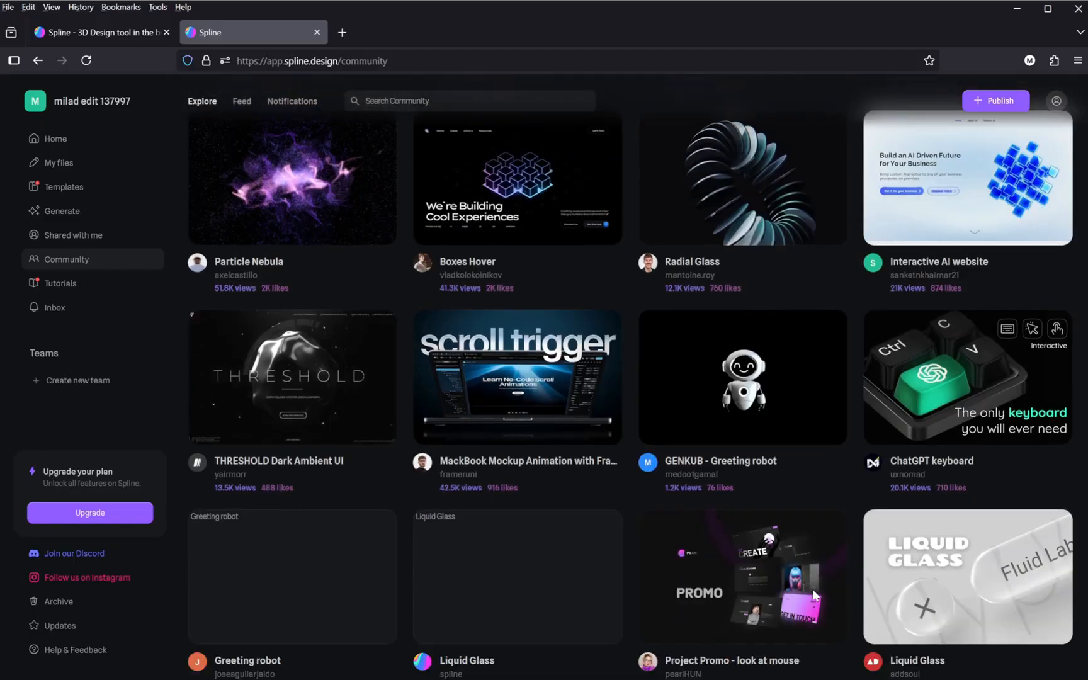
scroll(813, 589, down, 5)
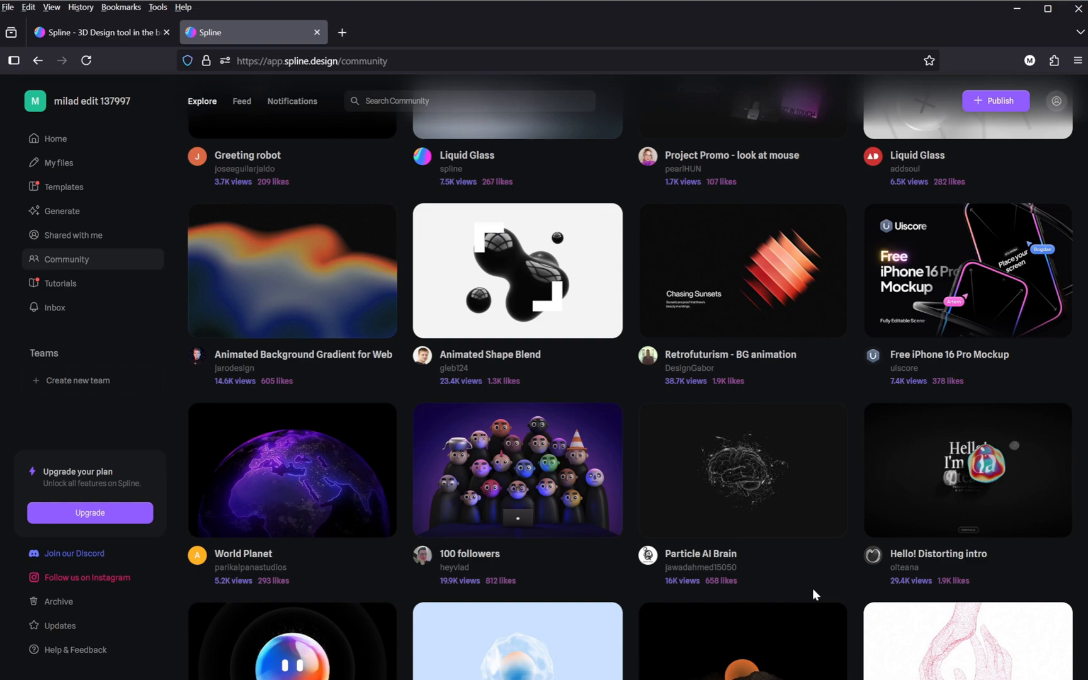
scroll(813, 594, down, 3)
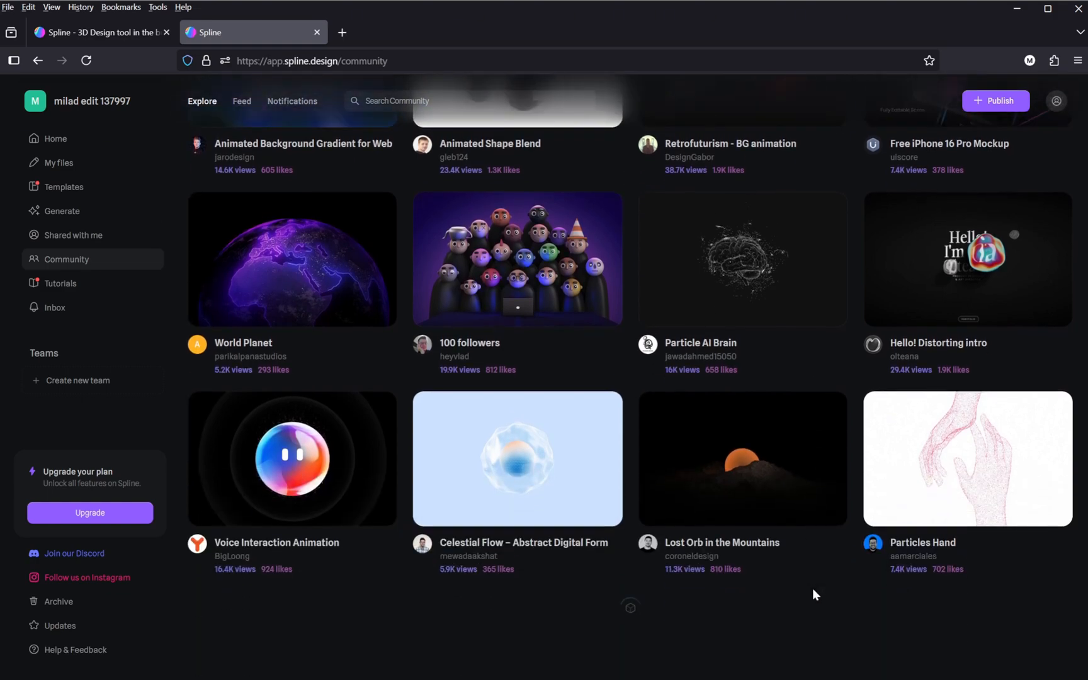
scroll(812, 594, down, 6)
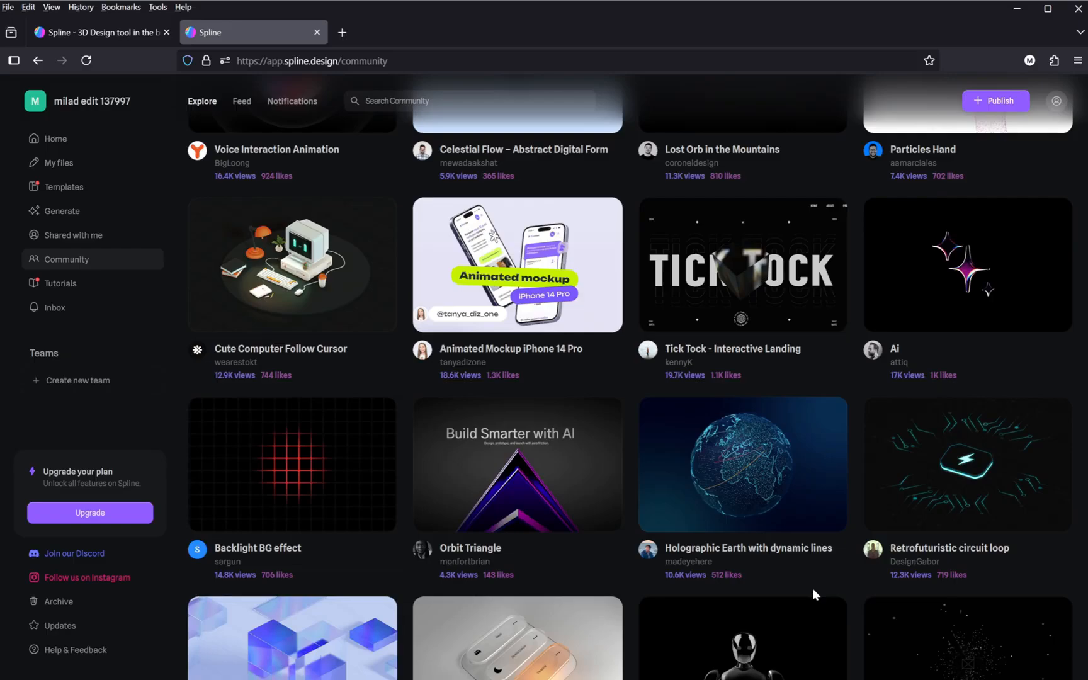
Step: Open the Retrofuturistic circuit loop design, like it and remix it into an editable file
click(1013, 482)
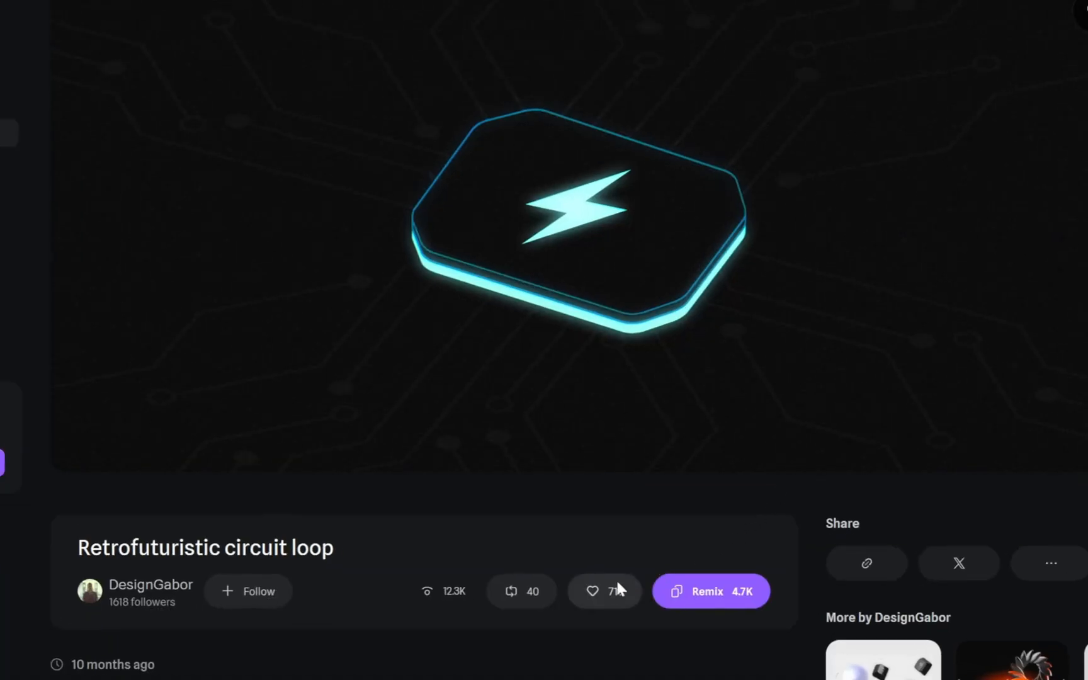
click(598, 591)
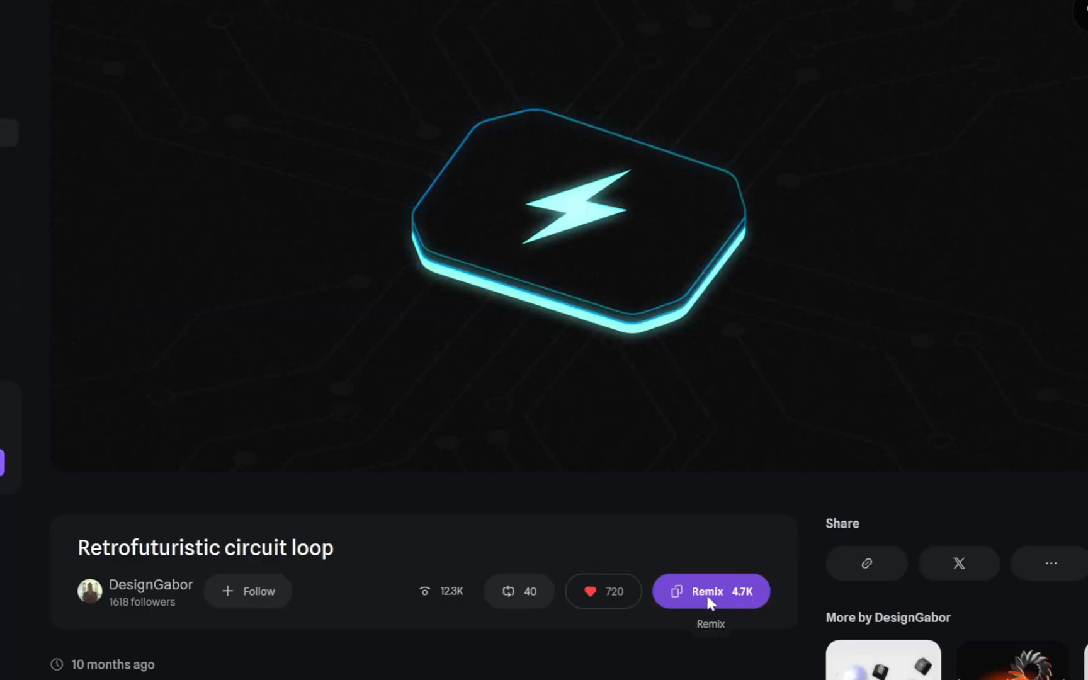
click(724, 595)
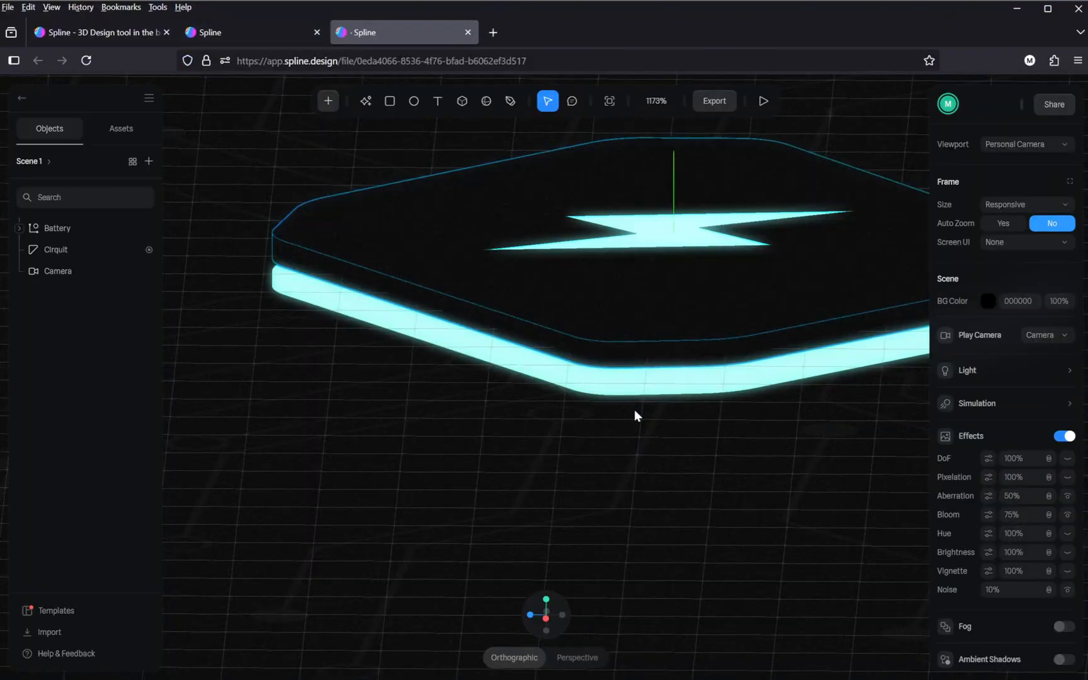
Step: Preview the remixed scene in play mode and set the editor's viewport to Camera
click(762, 99)
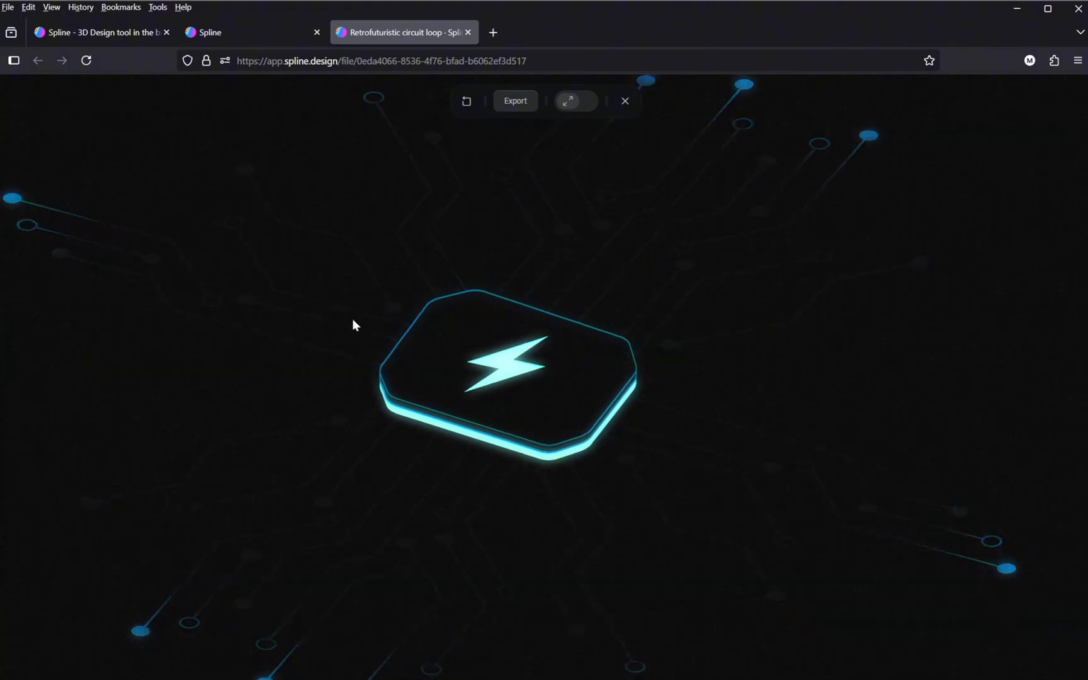
click(623, 101)
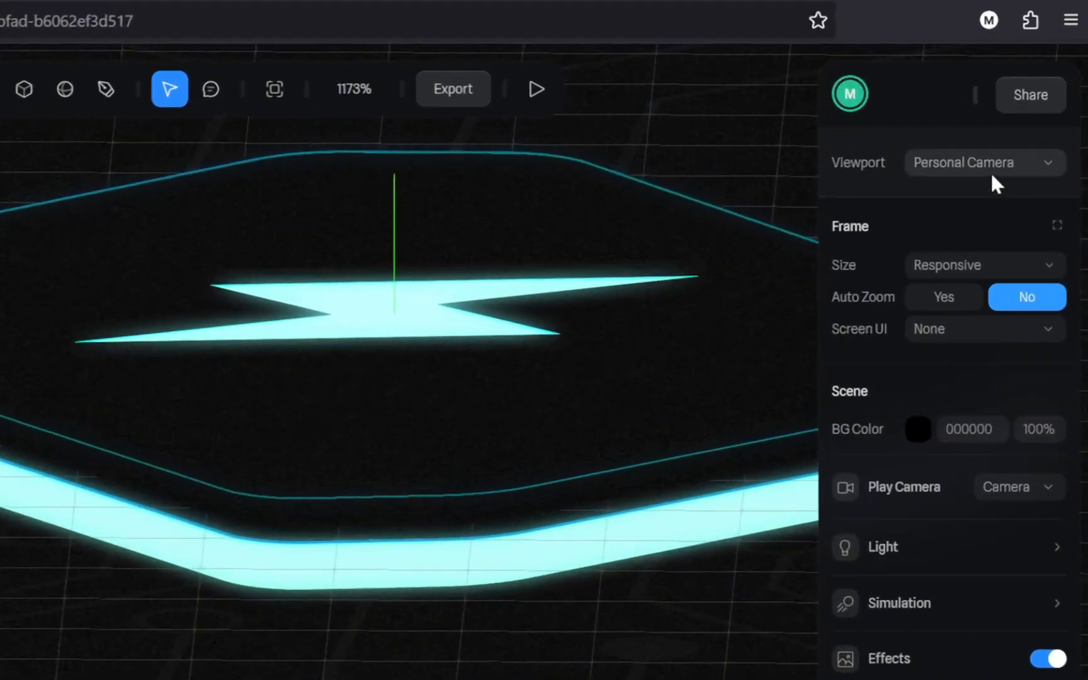
click(982, 163)
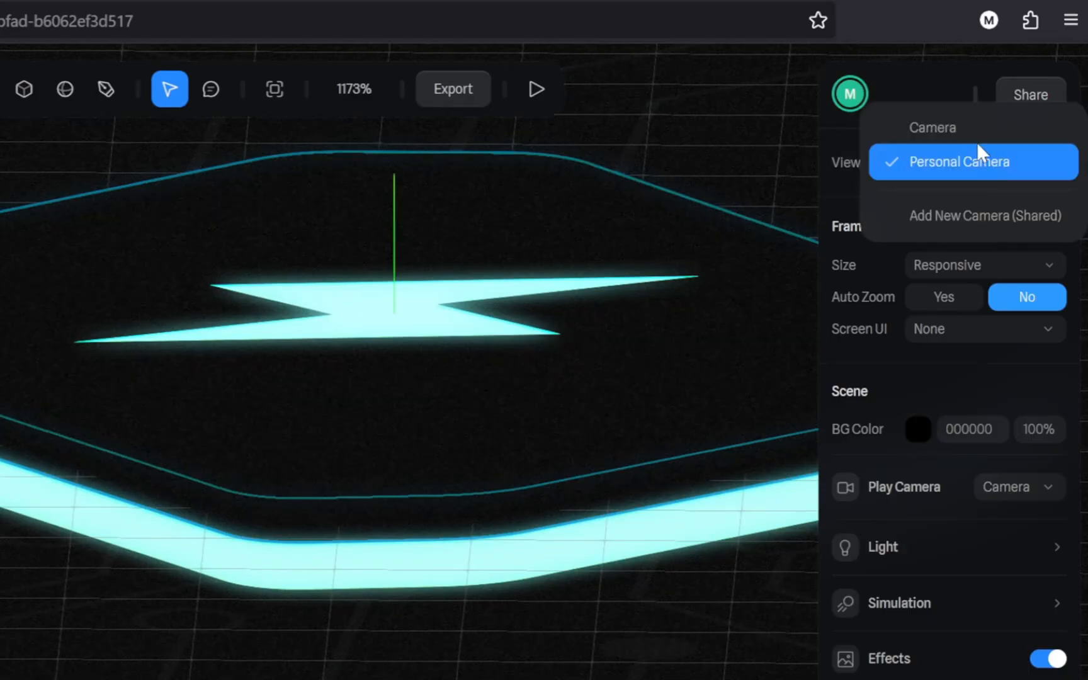
mouse_move(946, 129)
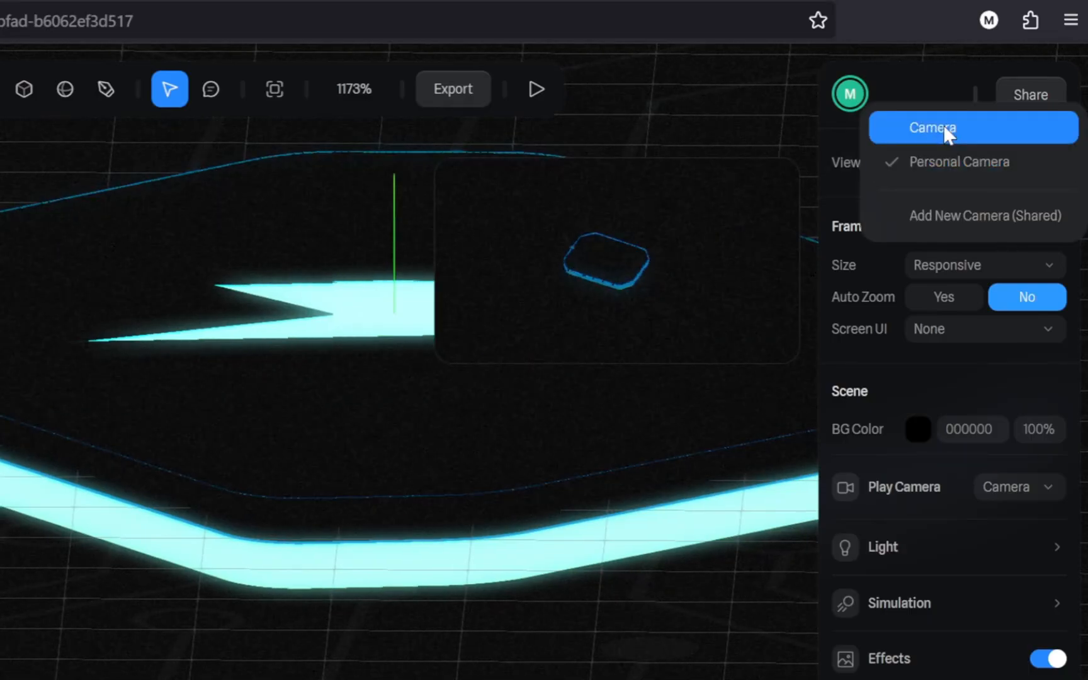
click(946, 130)
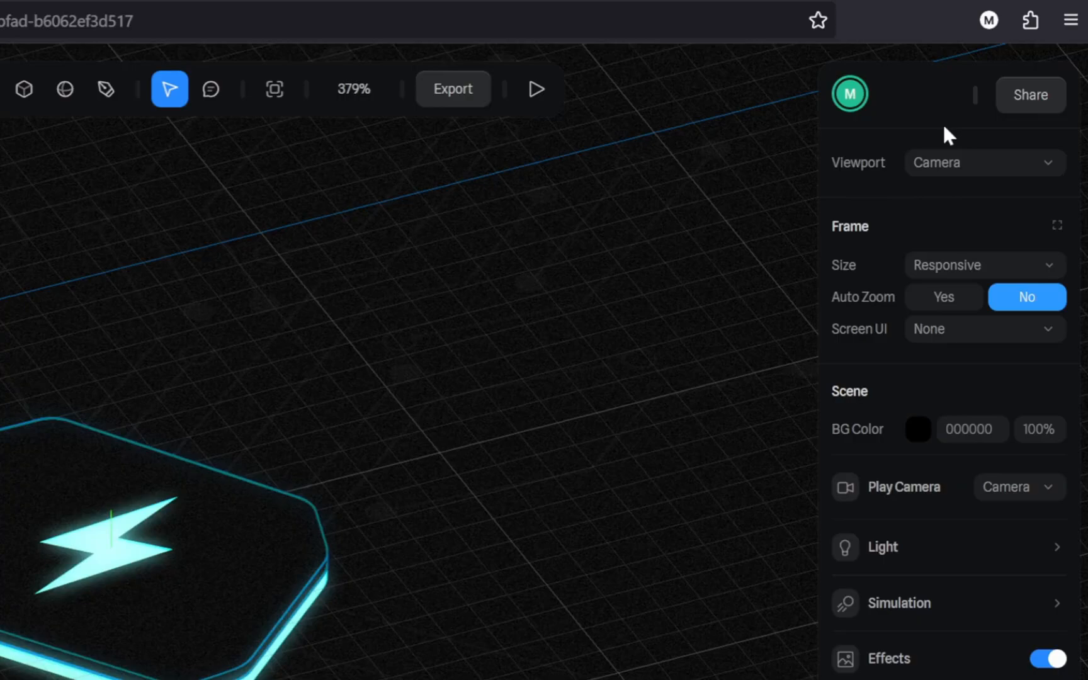
Step: Move the Battery object along its X and Z axes to the centre of the camera view, at about X 111.8
click(83, 227)
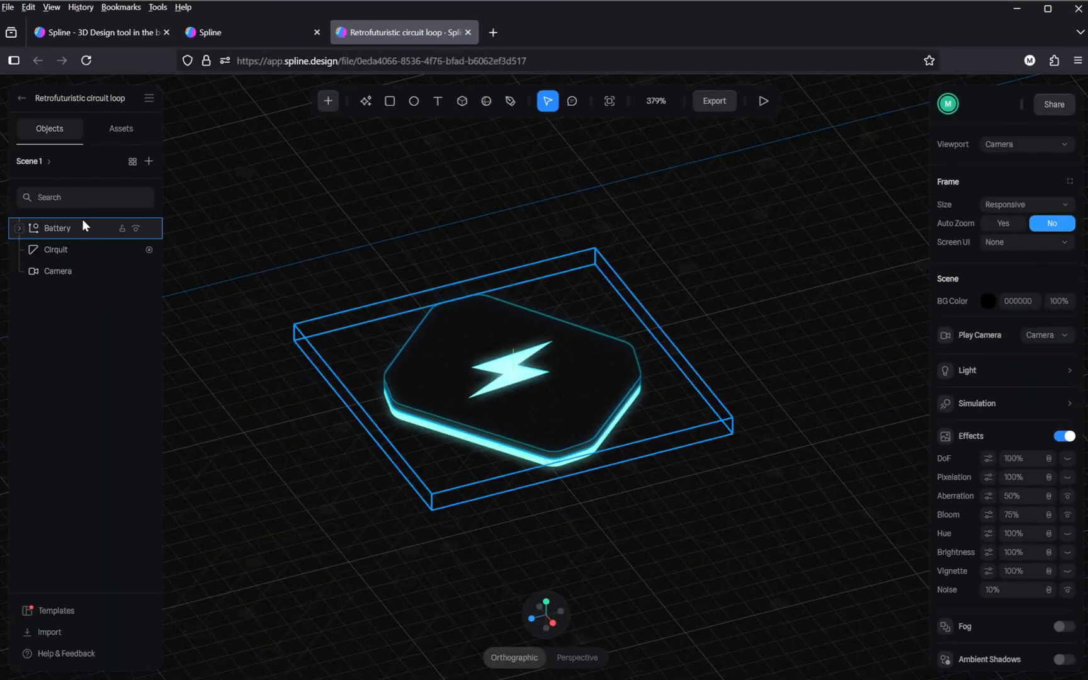
click(81, 227)
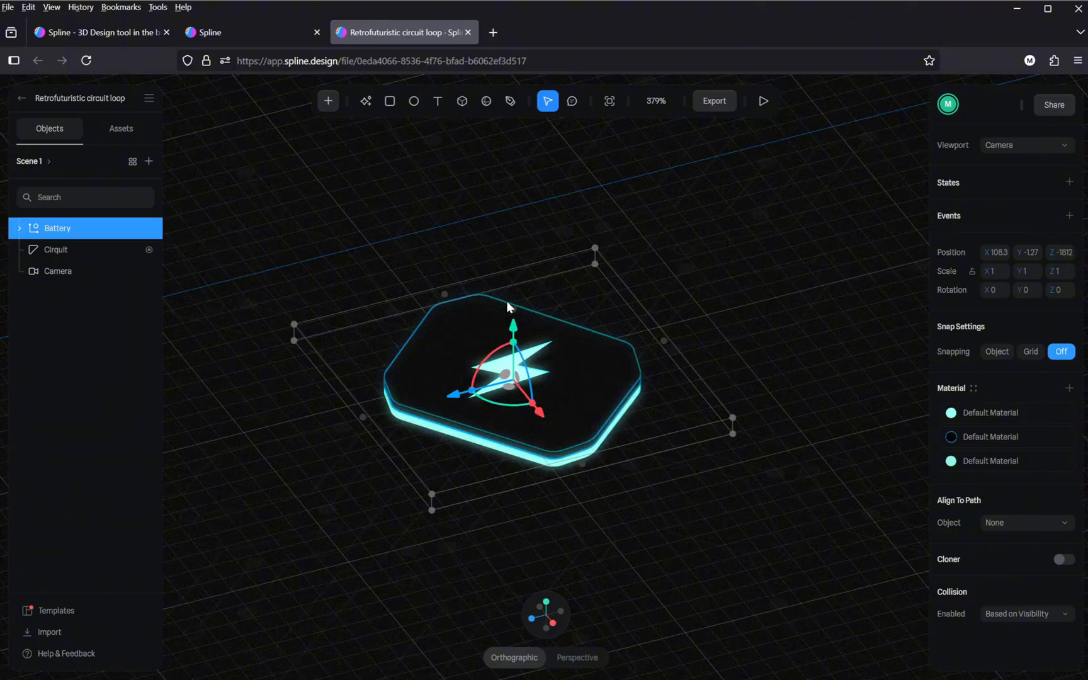
click(384, 222)
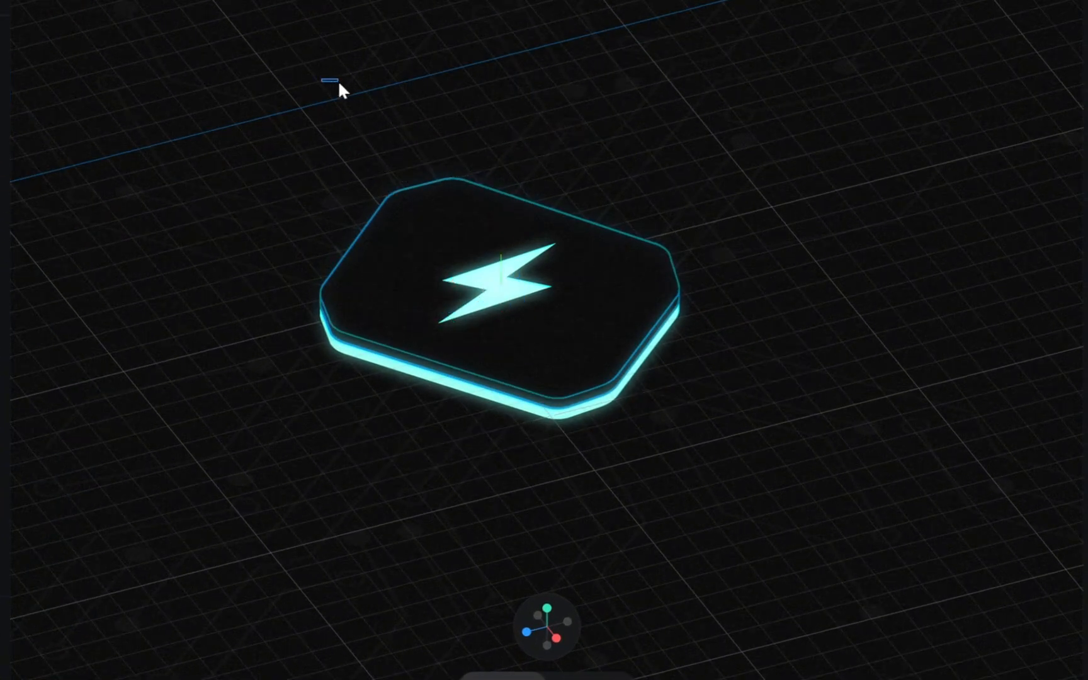
click(392, 314)
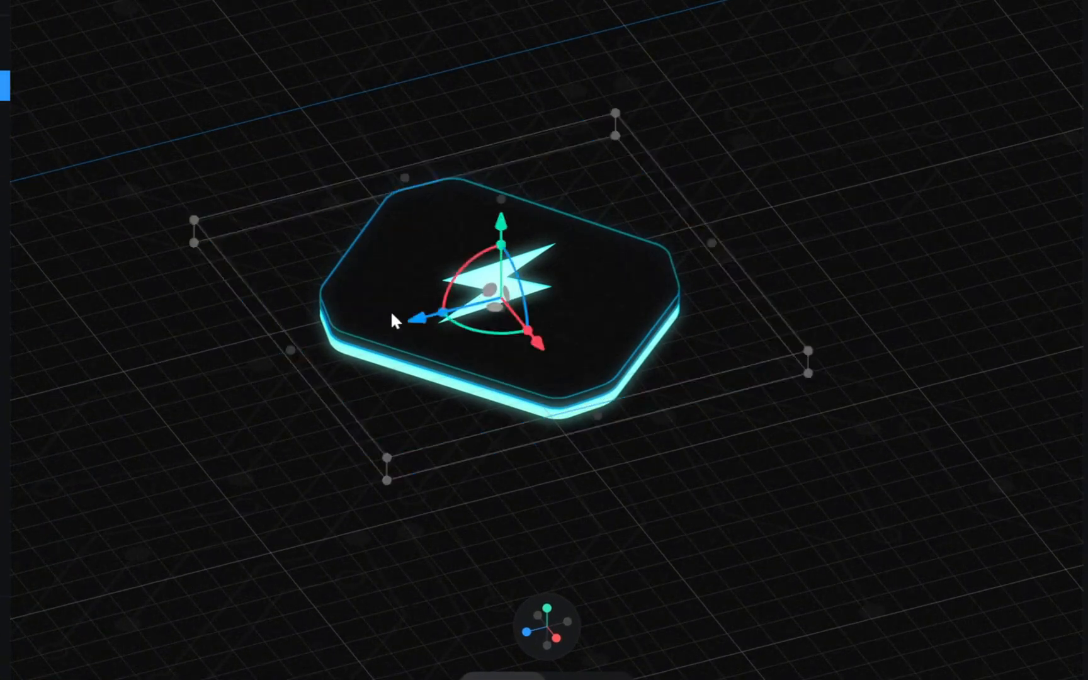
drag(406, 312, 436, 321)
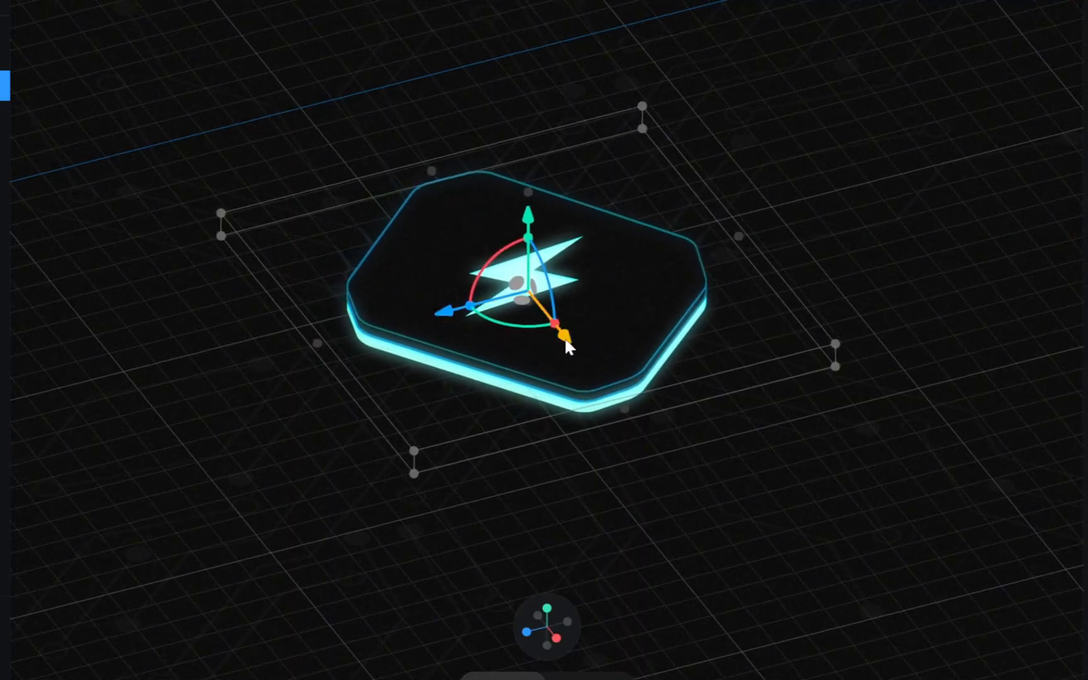
drag(569, 346, 574, 351)
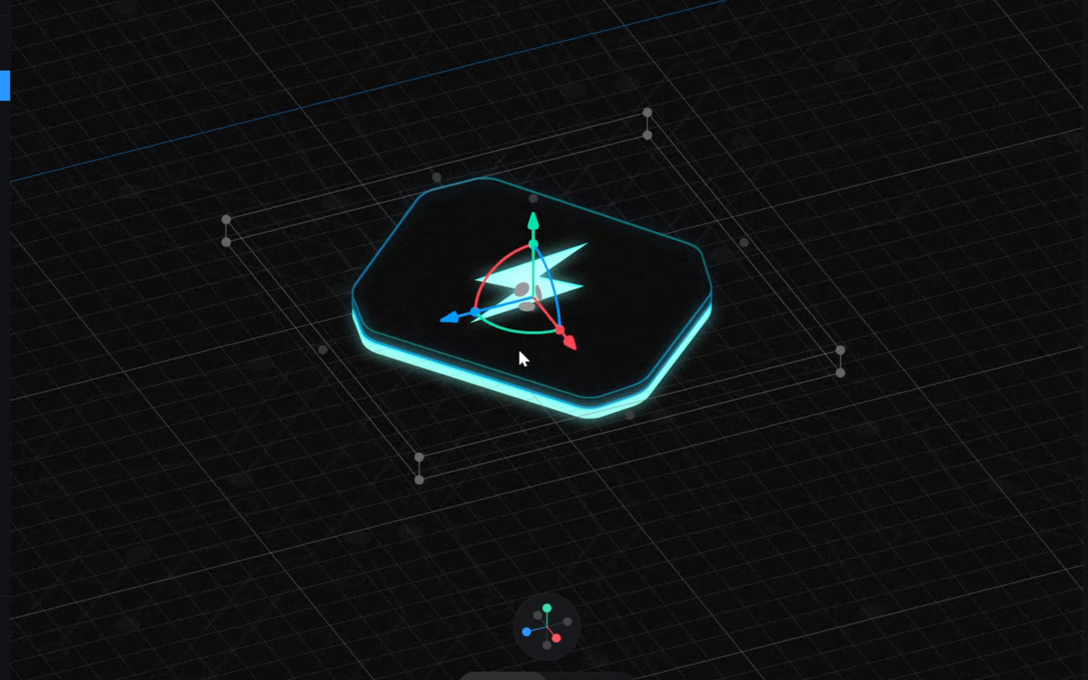
drag(448, 325, 462, 315)
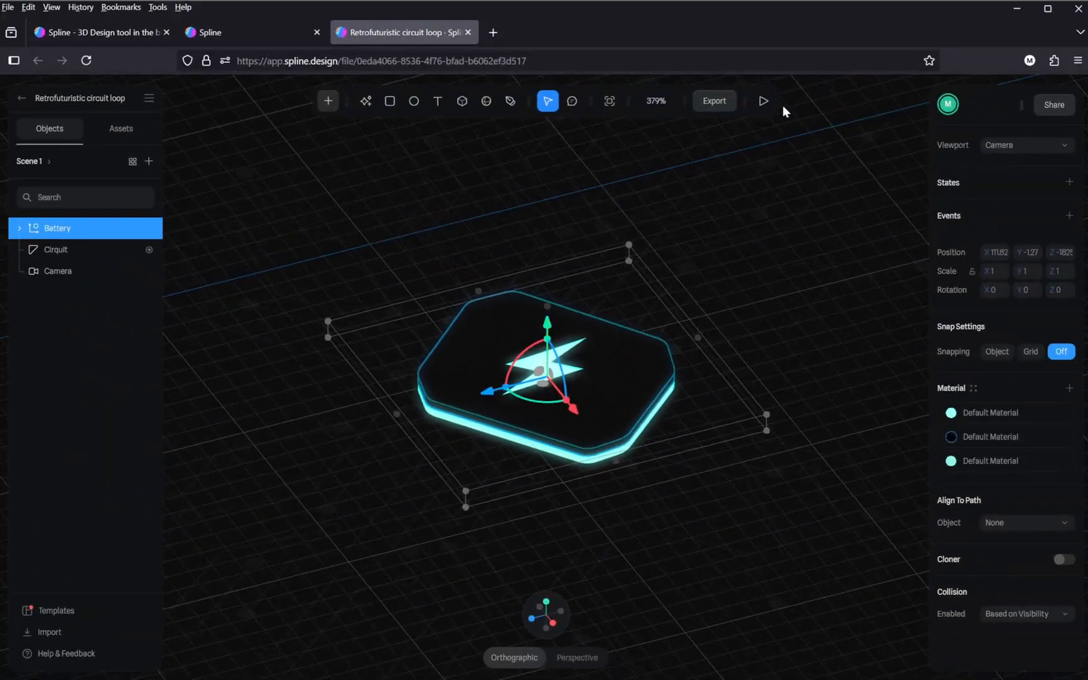
Step: Play the adjusted scene and copy its Public URL embed code from the export options
click(765, 102)
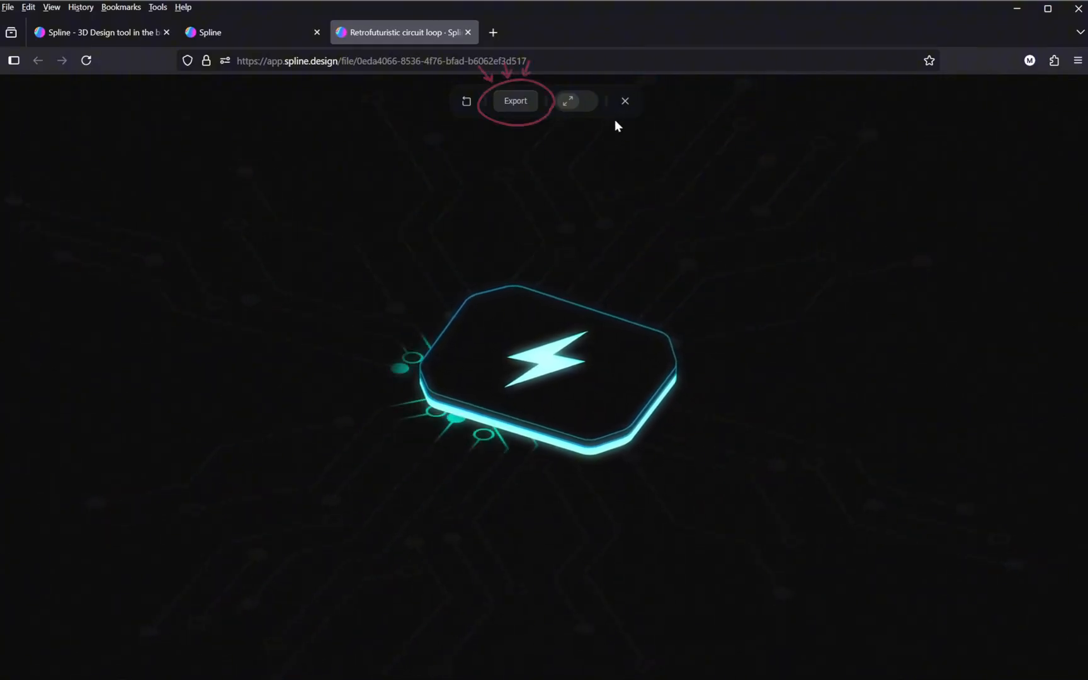
click(516, 102)
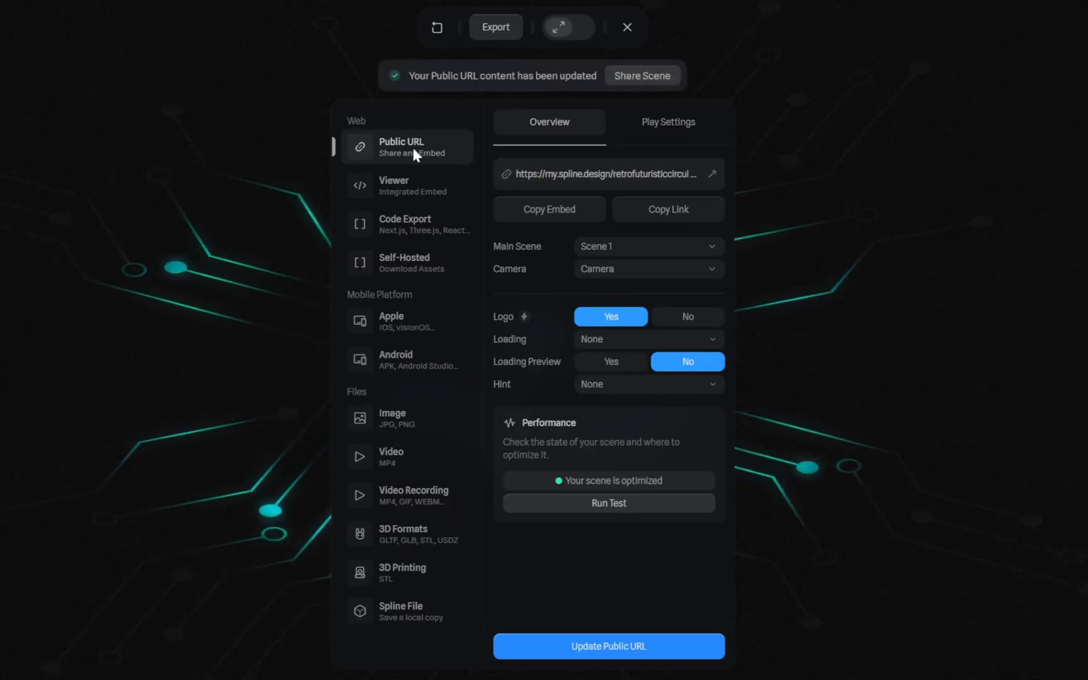
click(547, 213)
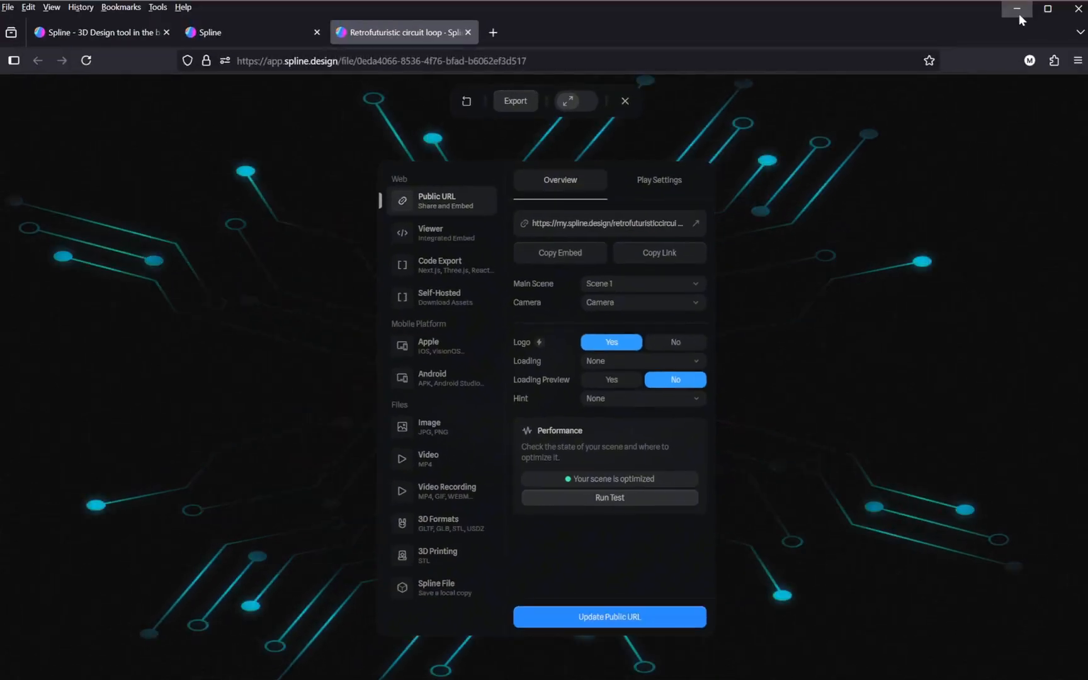
Step: Return to v0 and paste the Spline iframe embed code between the parentheses of the drafted follow-up prompt
click(1019, 14)
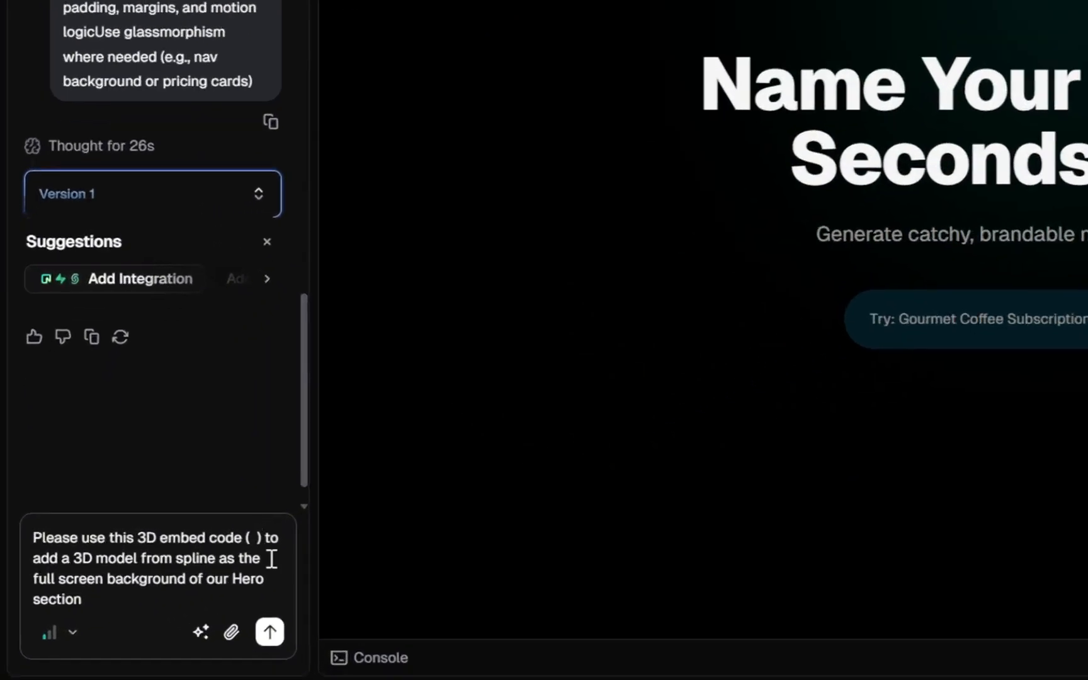
click(255, 538)
key(ctrl+v)
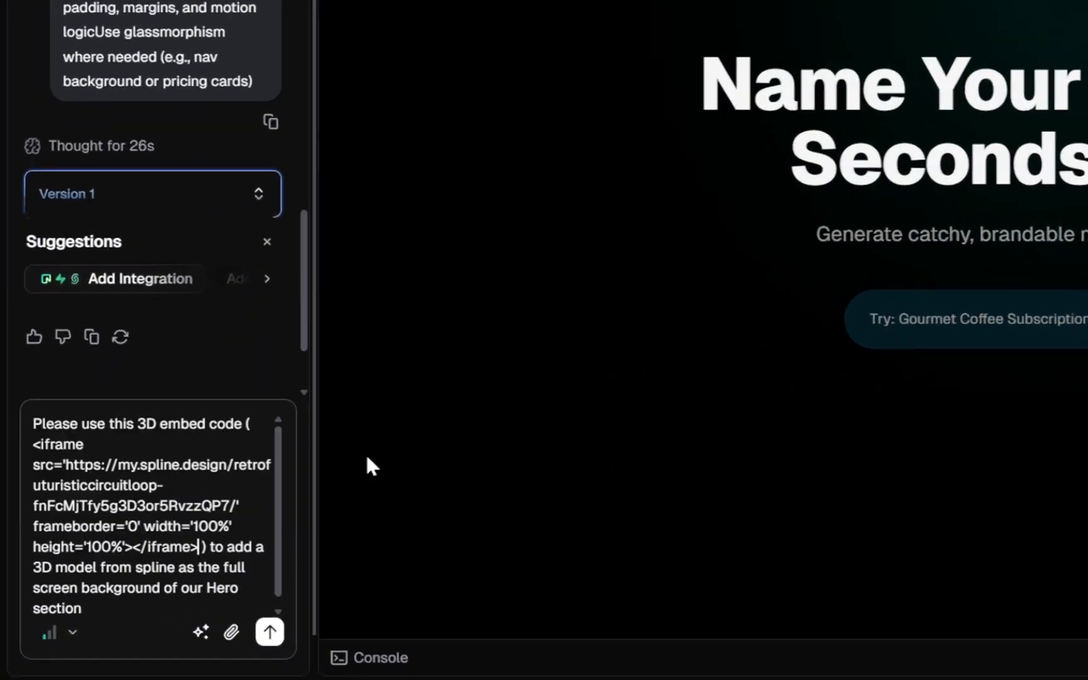
Step: Submit the Spline embed prompt and have v0 fix the invalid frameborder DOM property error
click(271, 631)
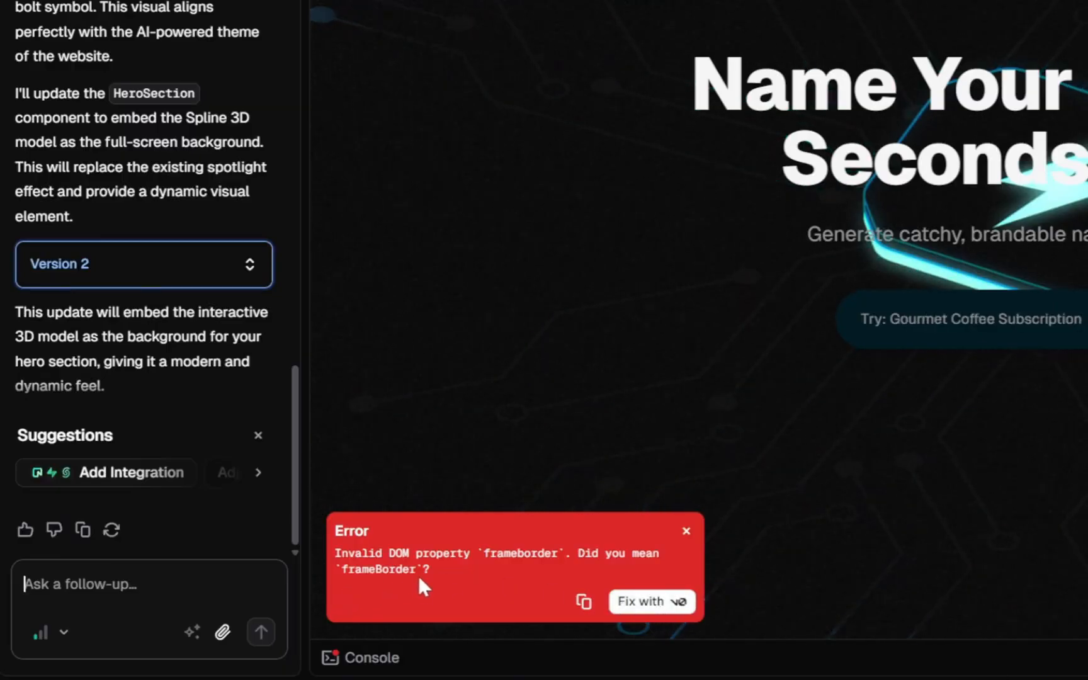
click(654, 614)
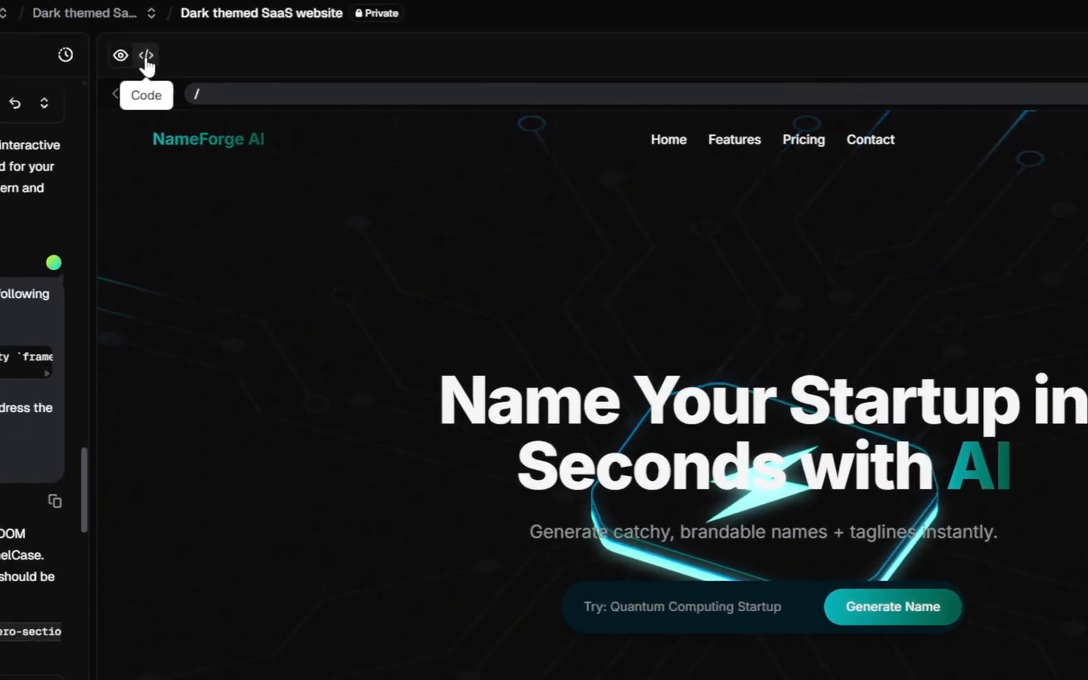
Step: Examine the project's code files and its code download options, and return to the site preview
click(146, 56)
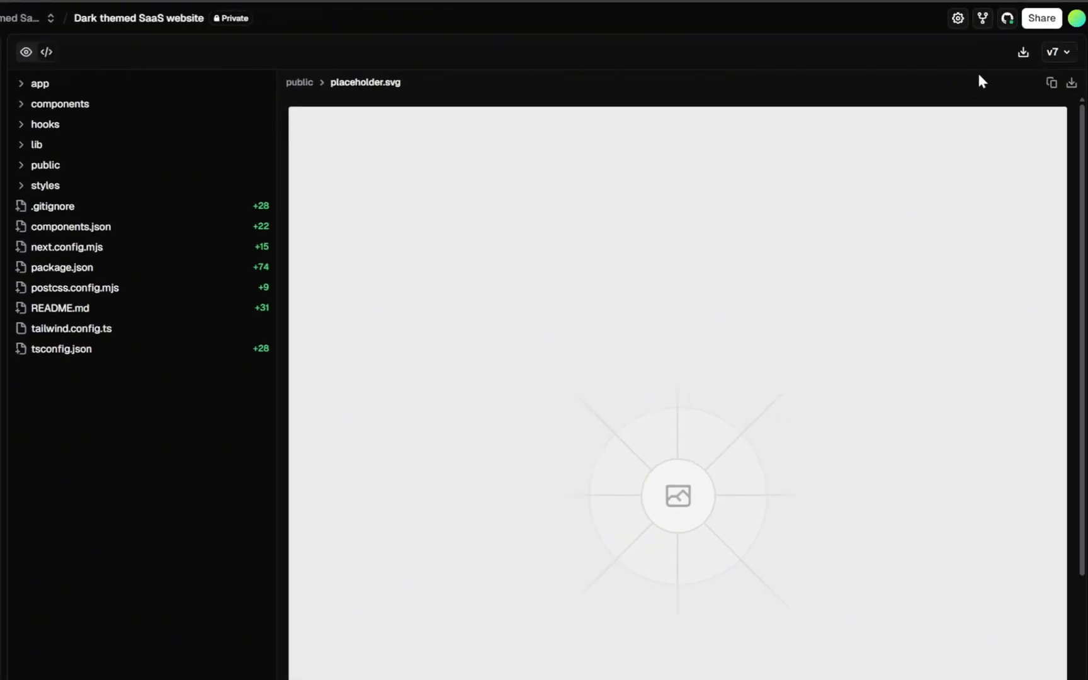
click(1023, 53)
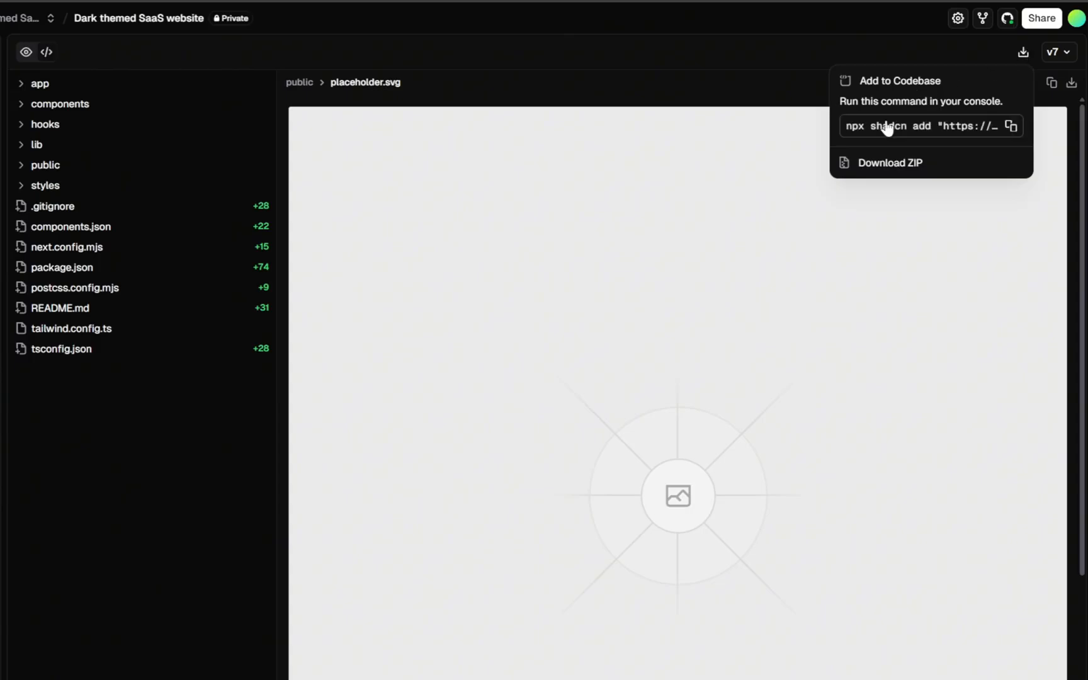
click(26, 53)
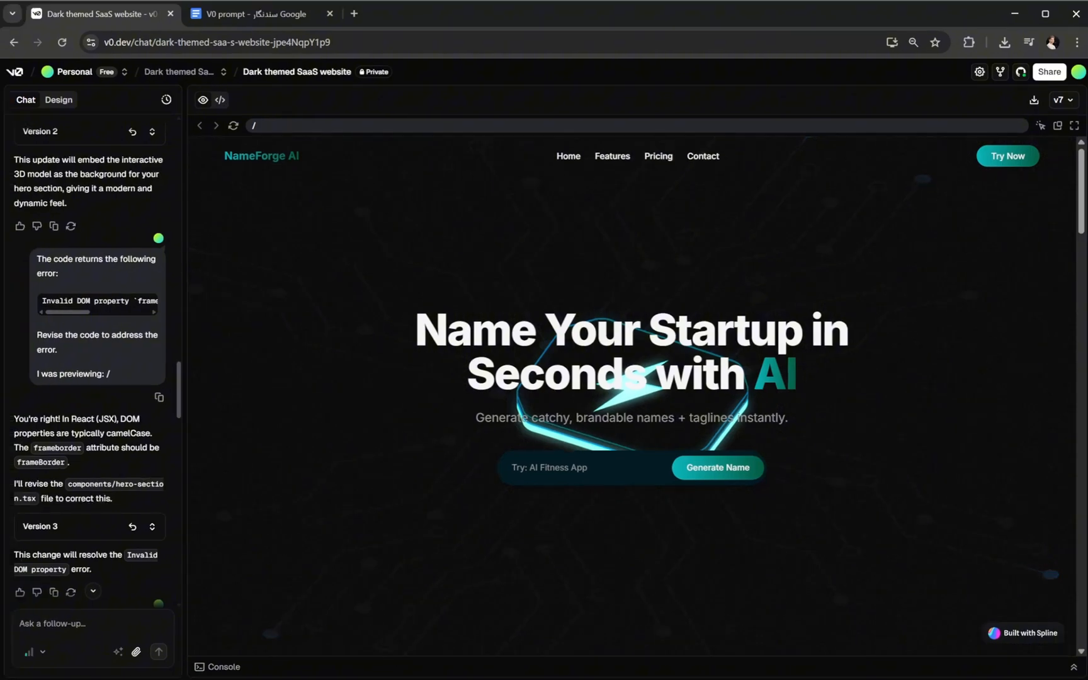
Step: Review the whole generated page in the full-screen preview, from the 3D hero down to the footer and back, and exit it
click(1074, 125)
scroll(838, 451, down, 8)
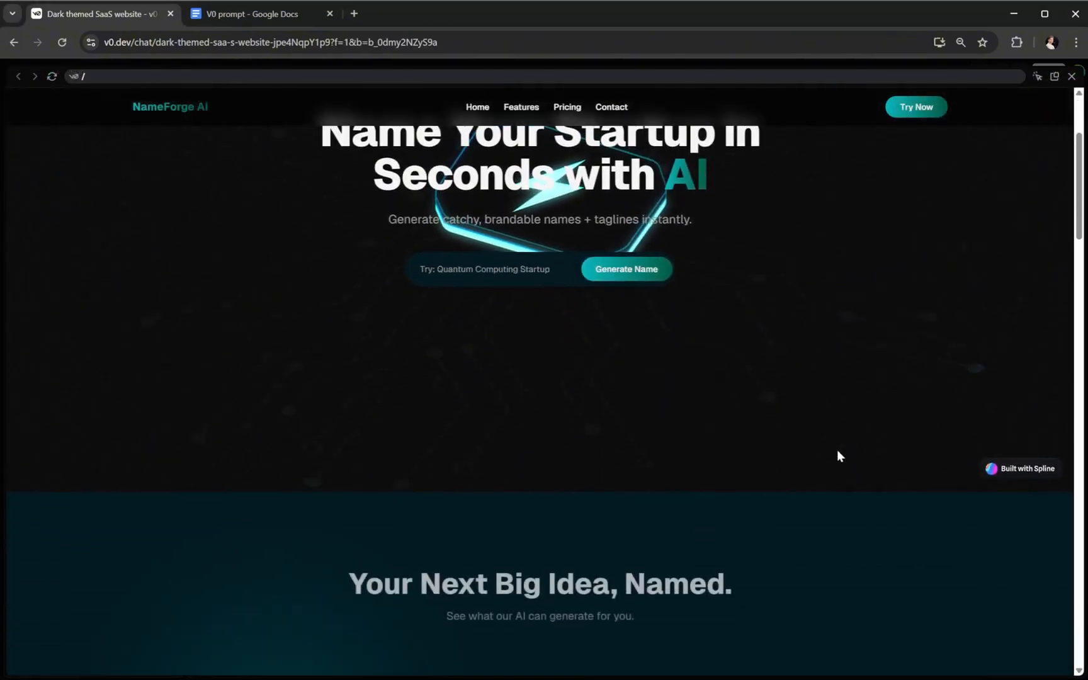
scroll(493, 460, down, 8)
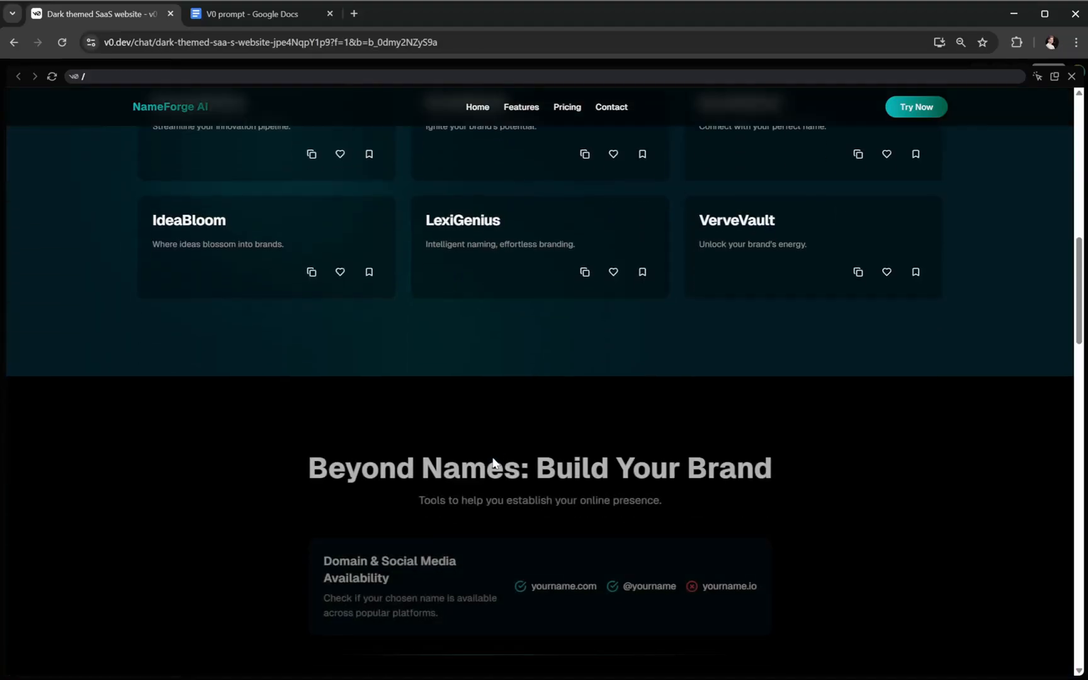
scroll(492, 456, down, 6)
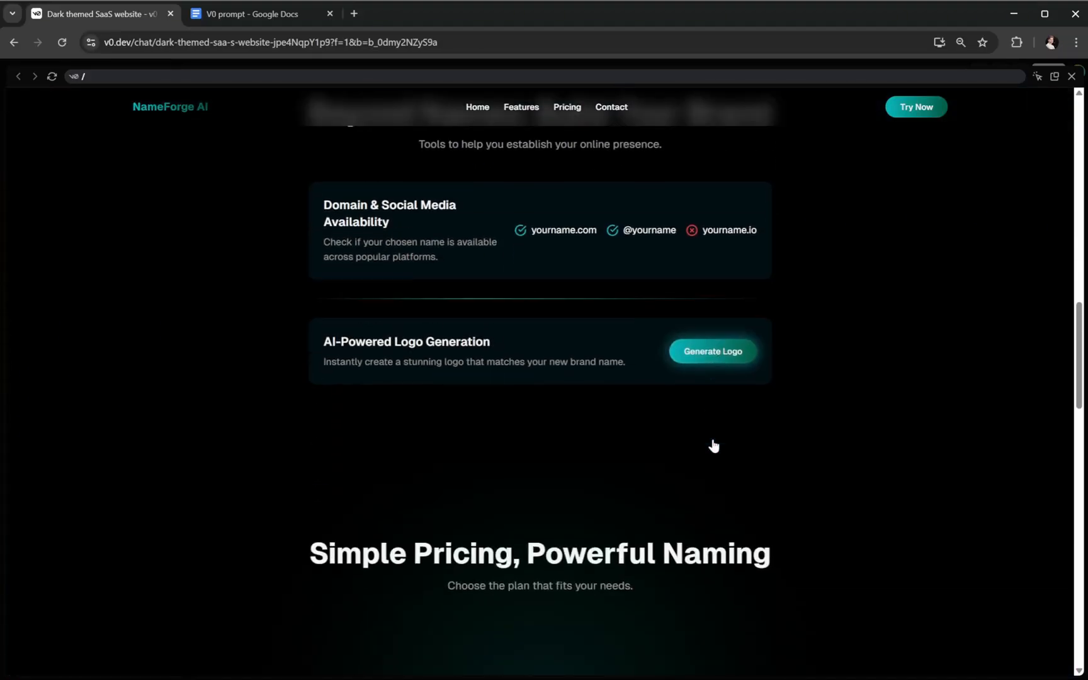
scroll(789, 506, down, 7)
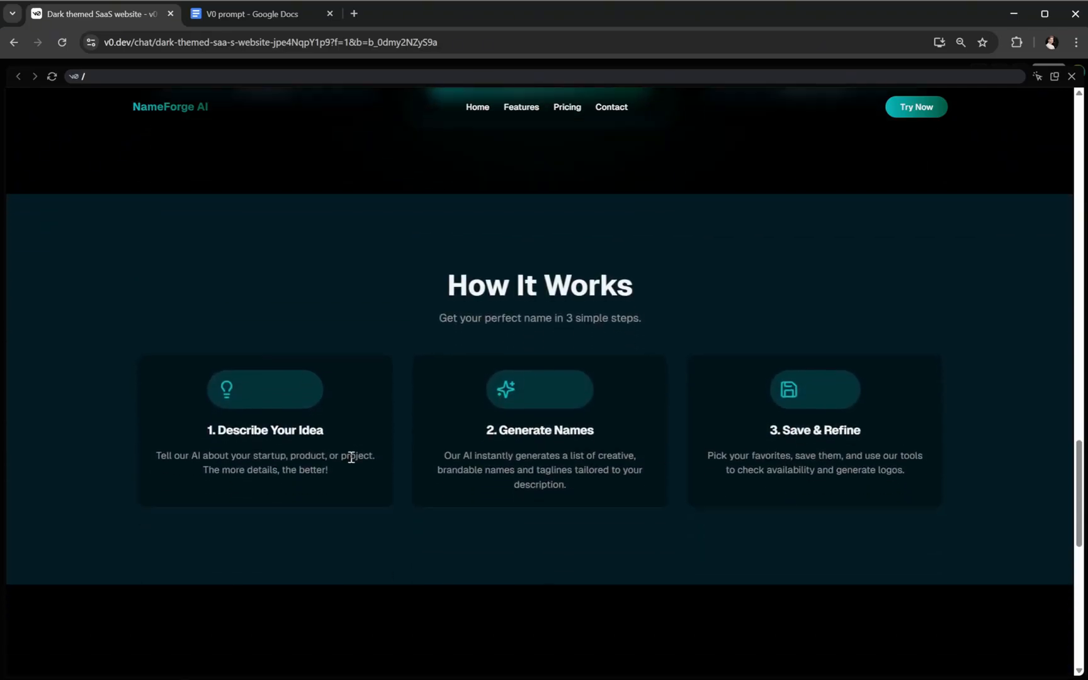
scroll(351, 457, down, 5)
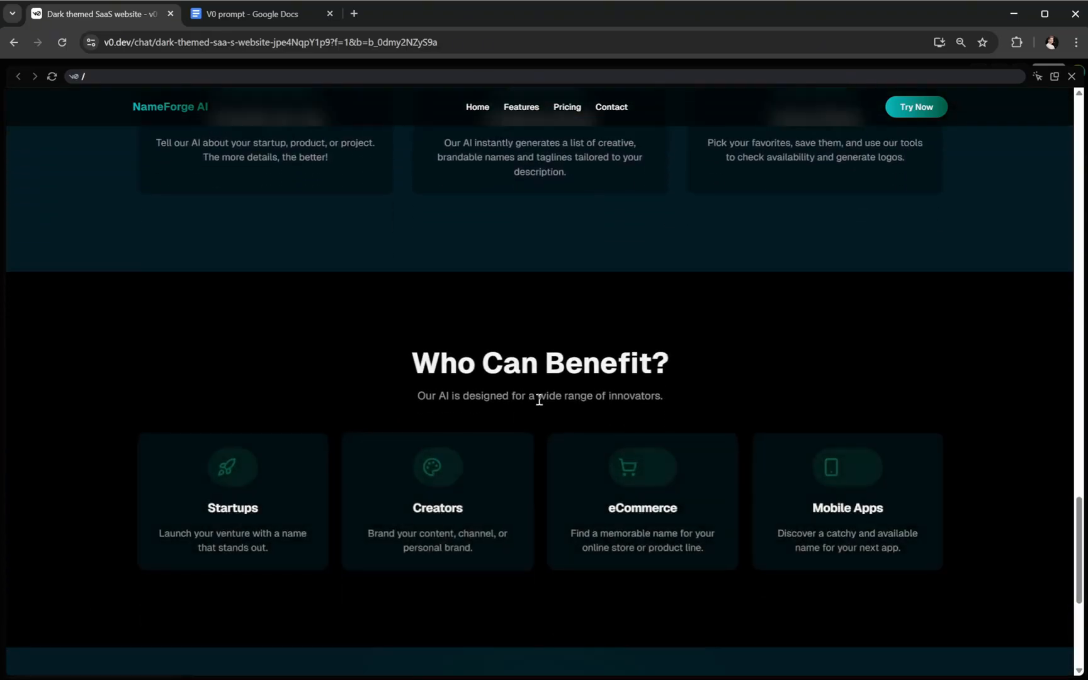
scroll(718, 439, down, 5)
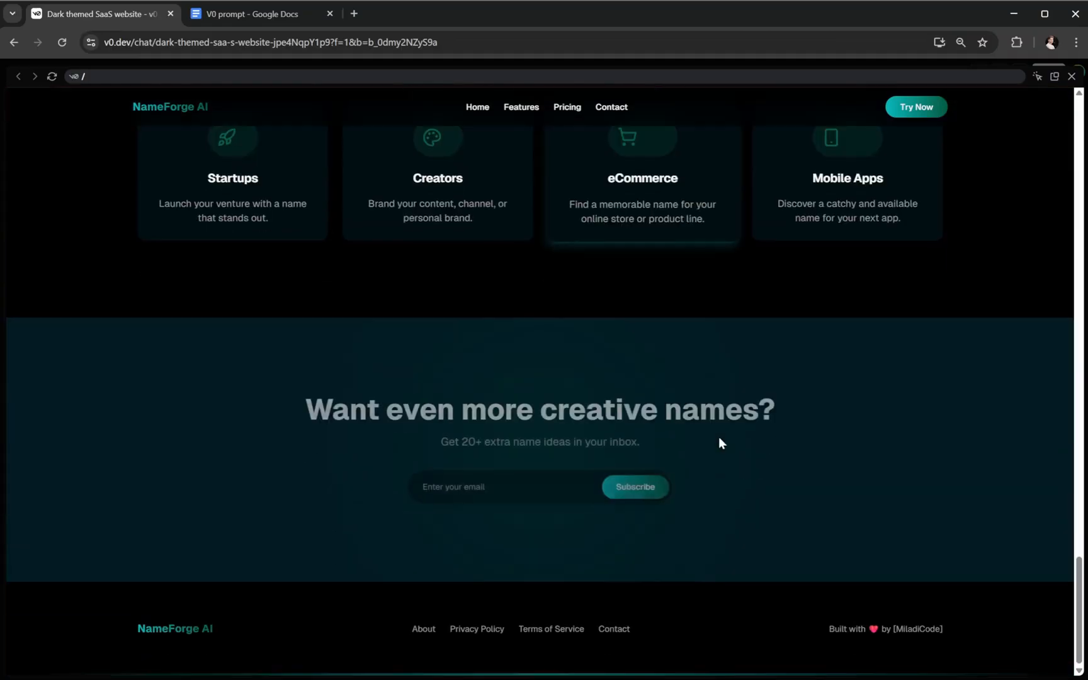
click(530, 495)
scroll(821, 577, up, 15)
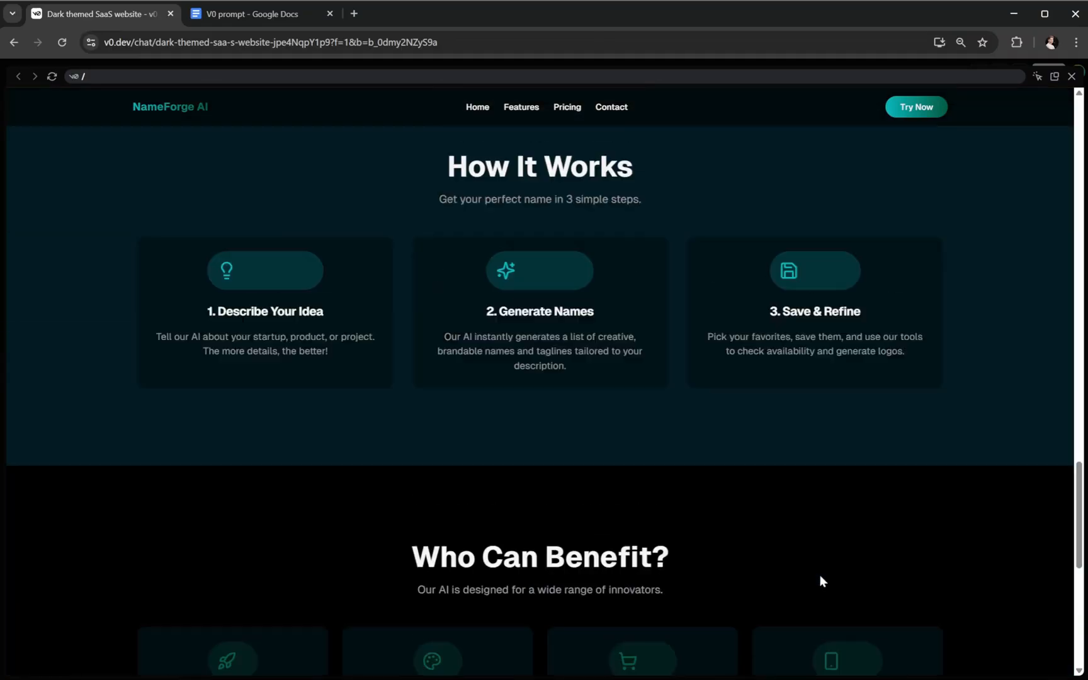
scroll(819, 575, up, 10)
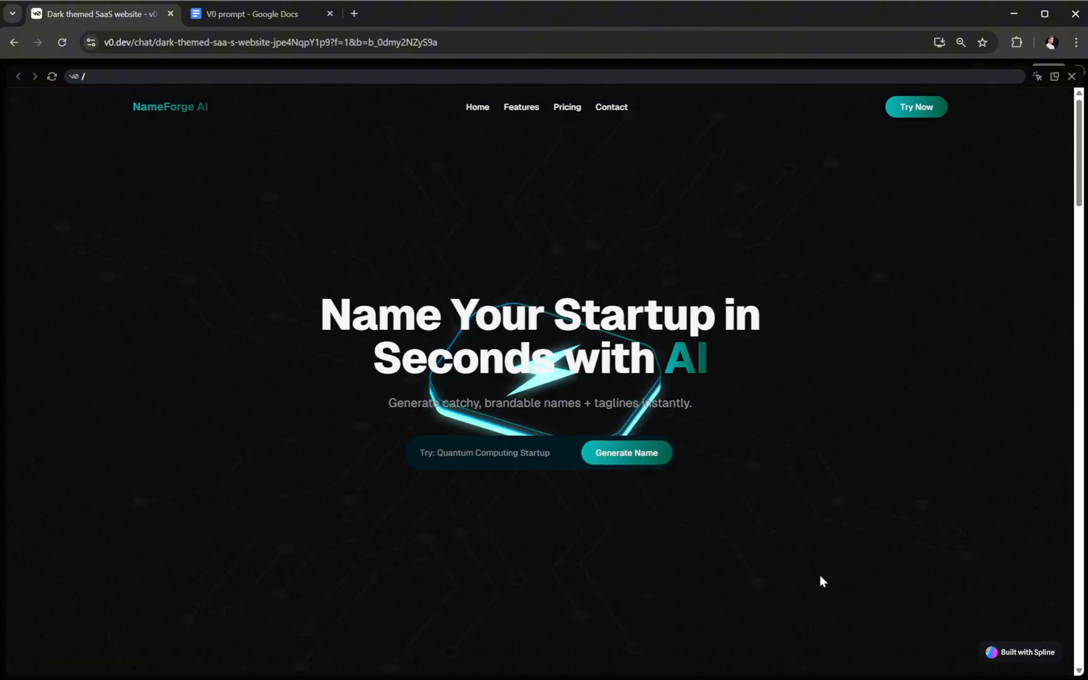
click(1071, 76)
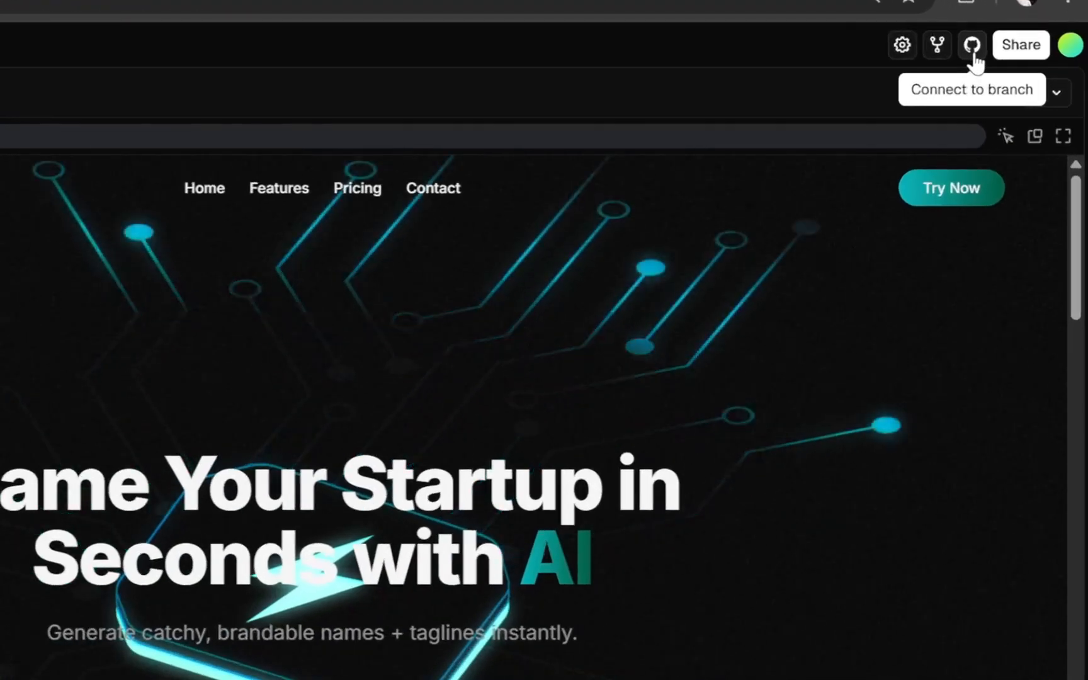
Step: Start a new GitHub repository for the project from its branch connection and name it SaaS website
click(973, 50)
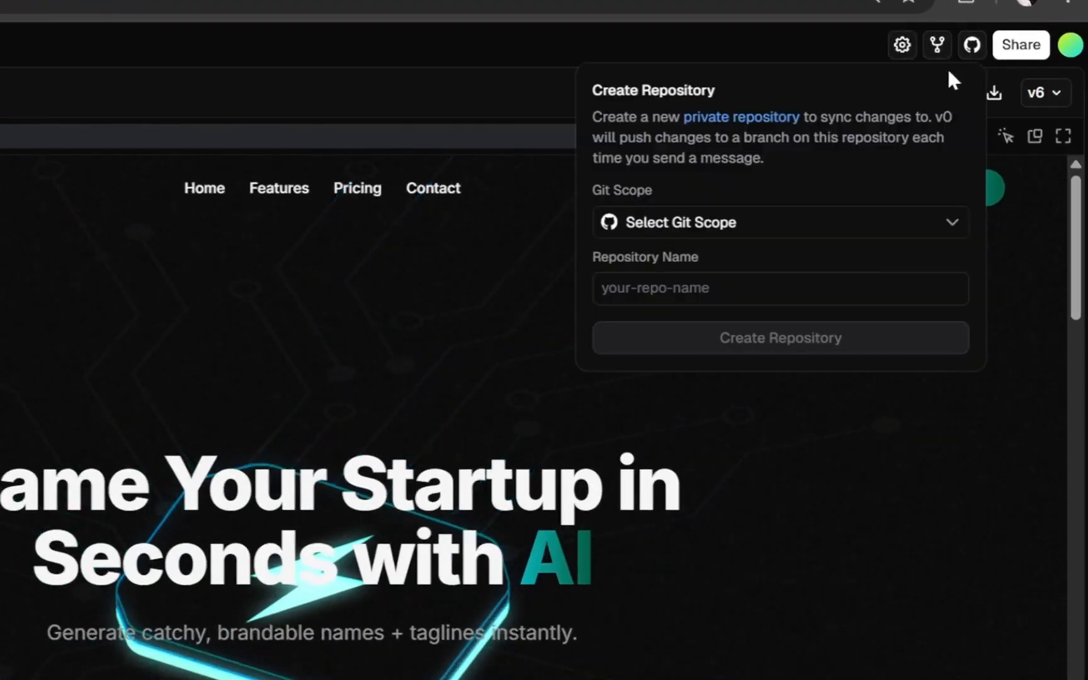
click(697, 229)
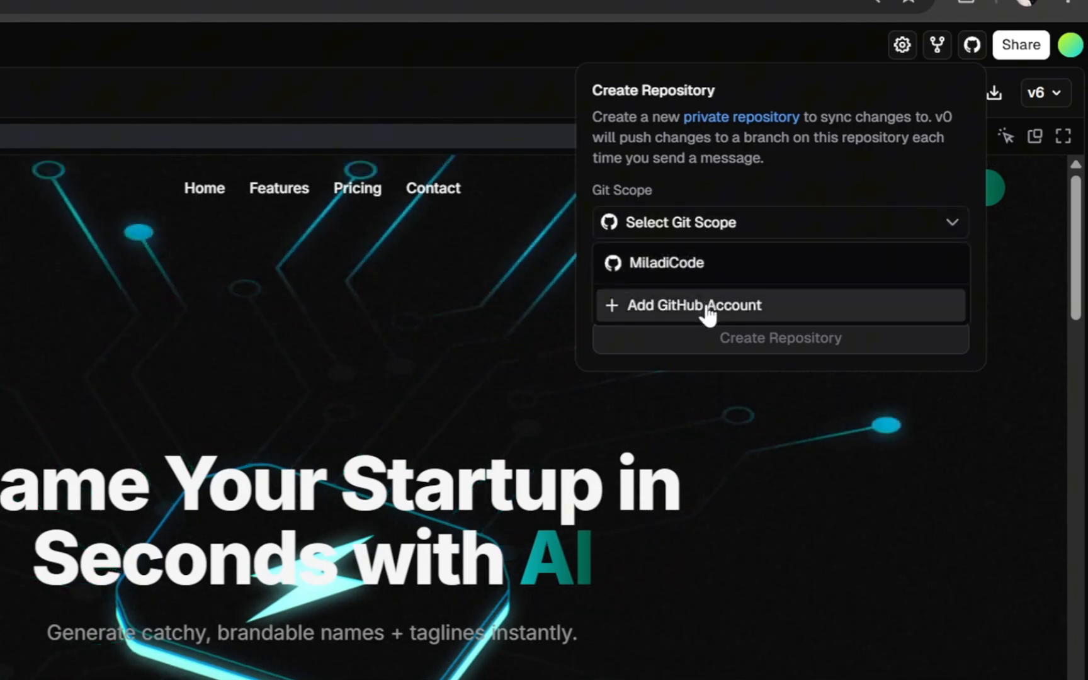
click(731, 194)
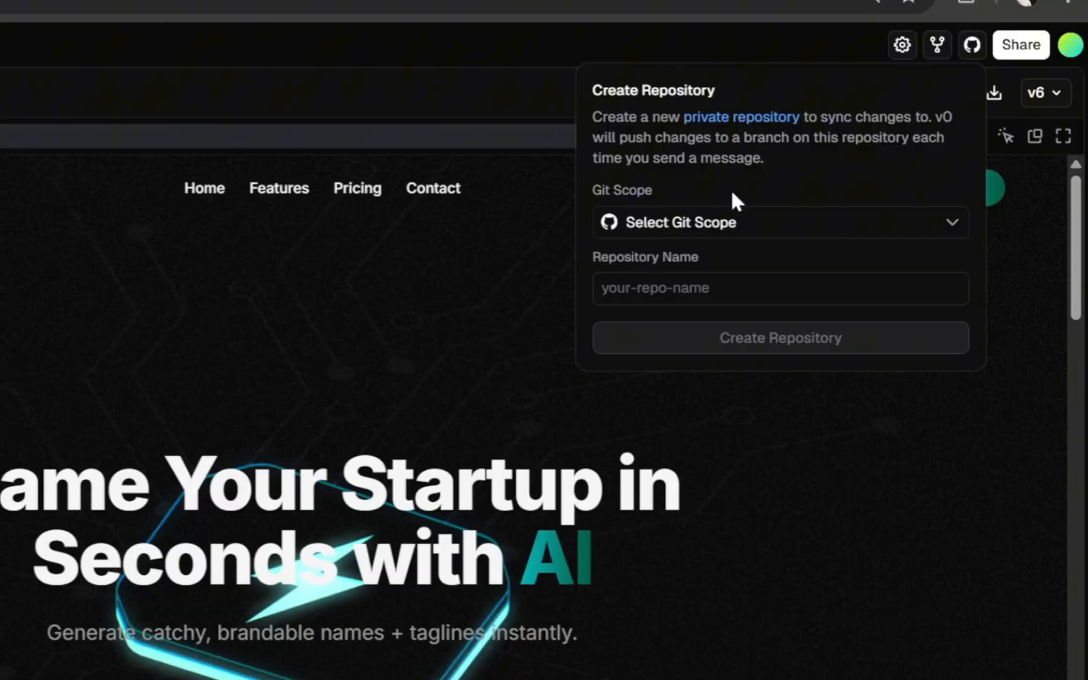
click(711, 294)
text(Saa)
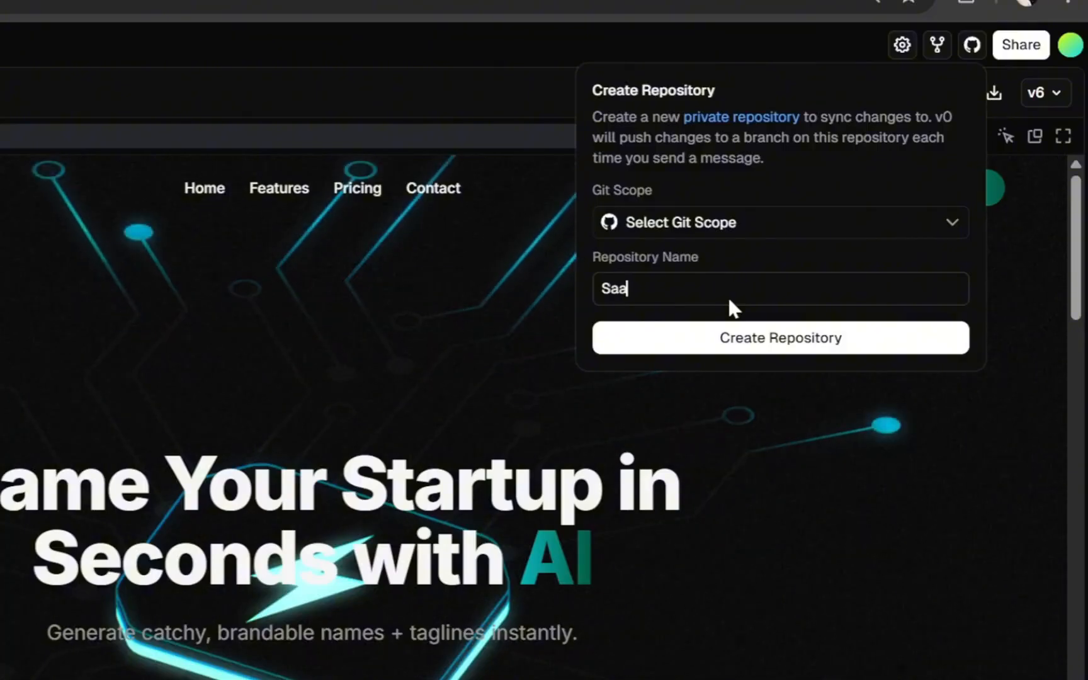
text(S)
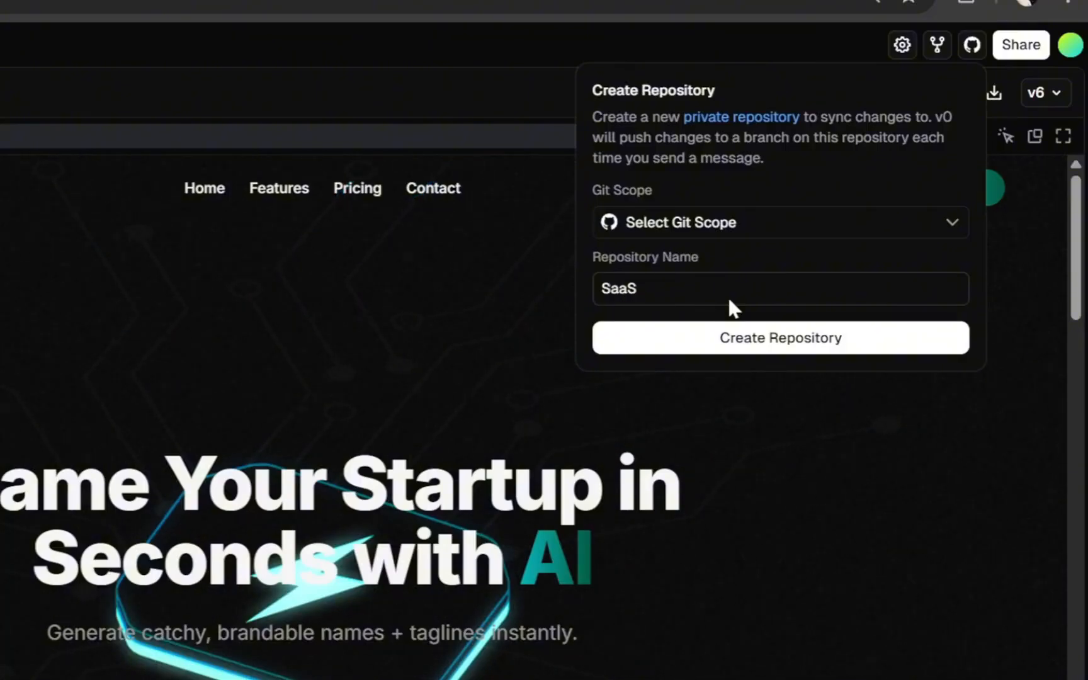
text( website)
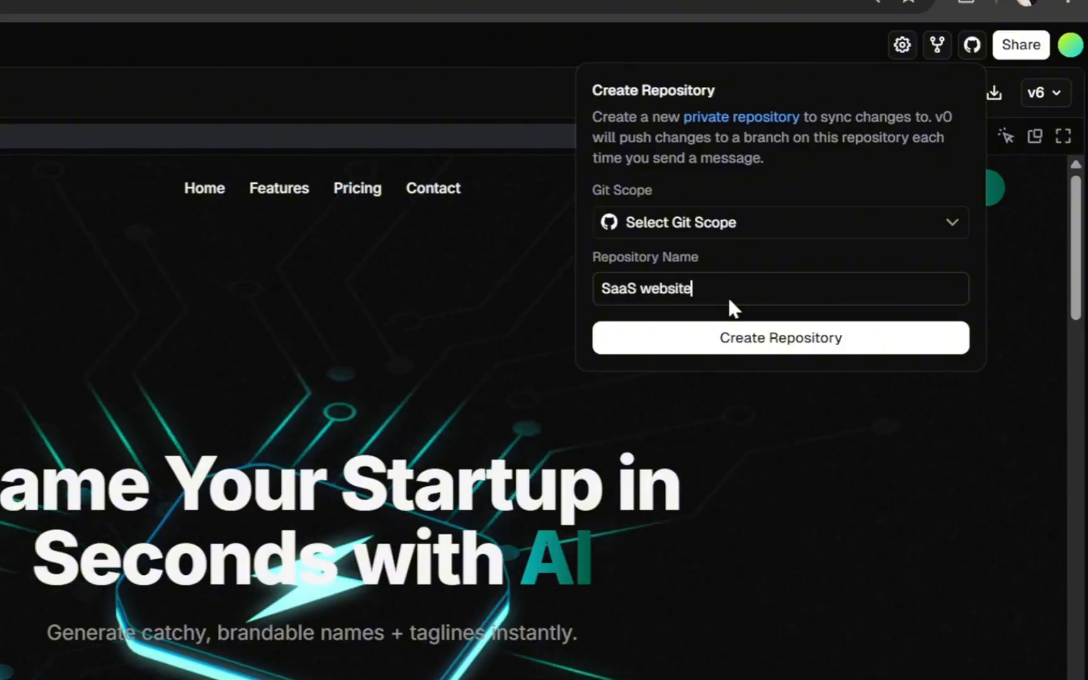
click(759, 345)
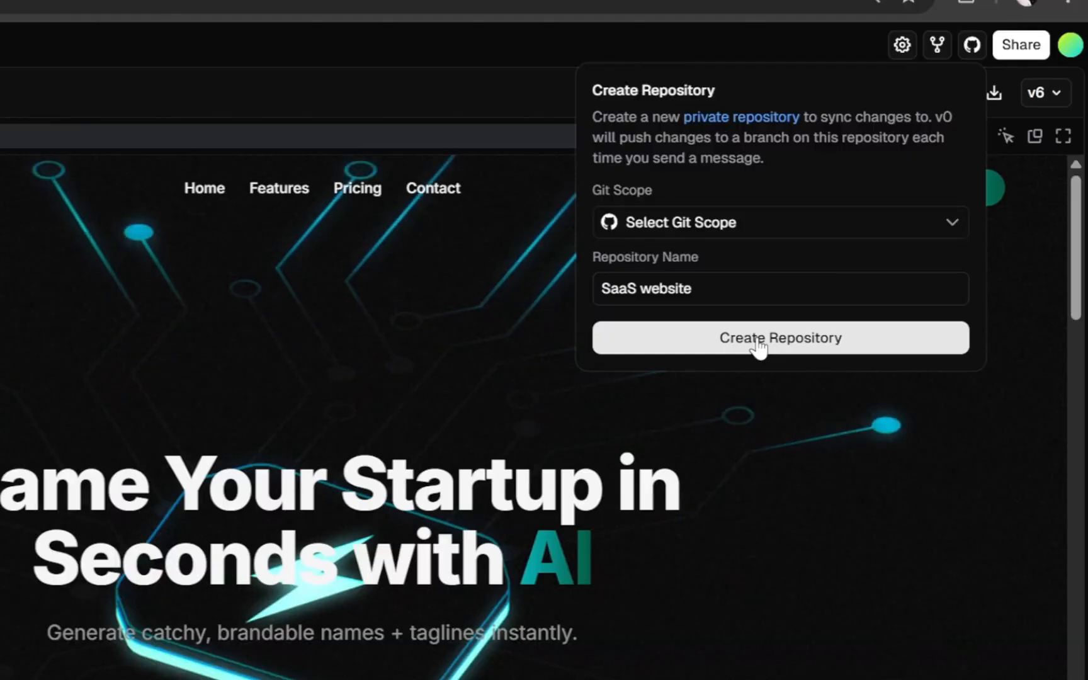
Step: Create the repository under the existing GitHub account as Git scope and set main as its active branch
click(756, 222)
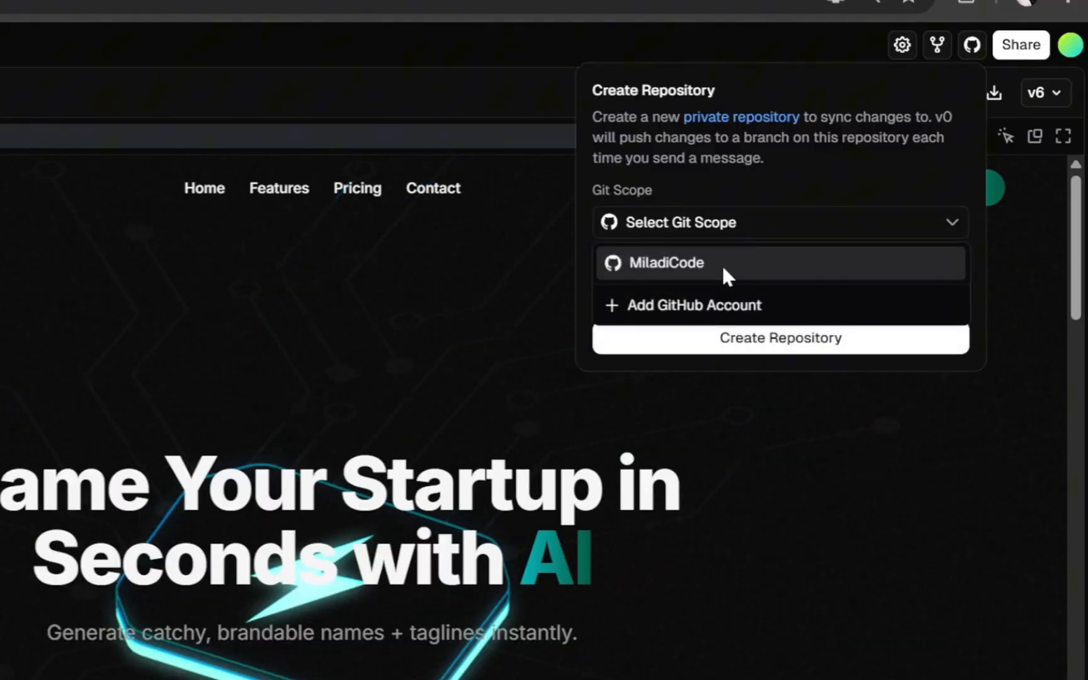
click(722, 263)
click(752, 340)
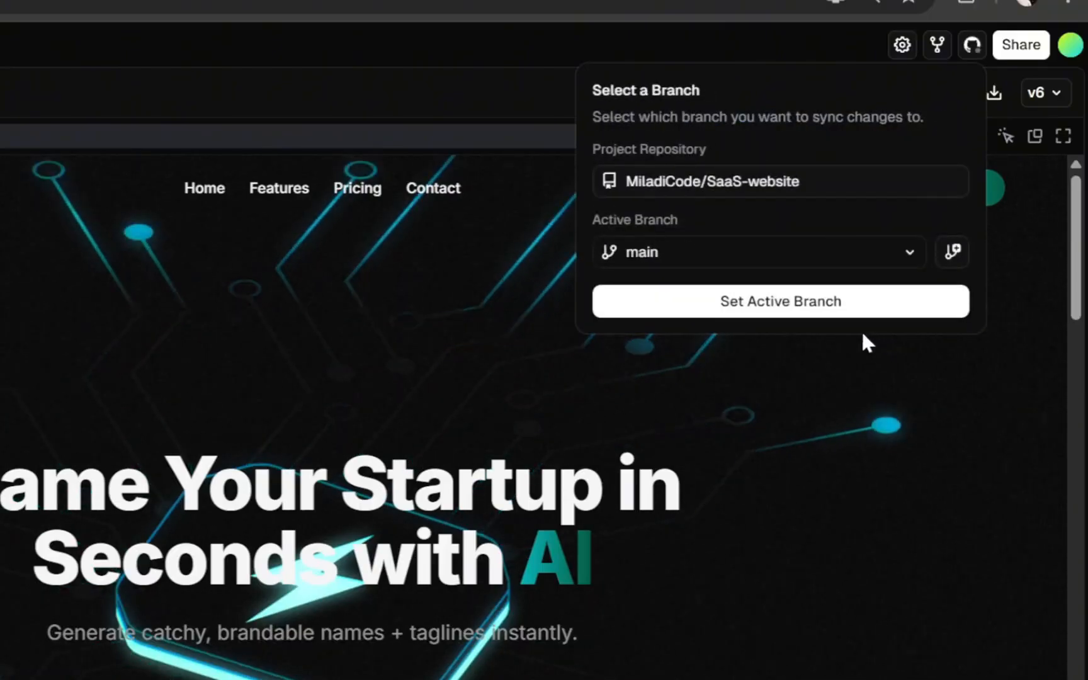
click(835, 303)
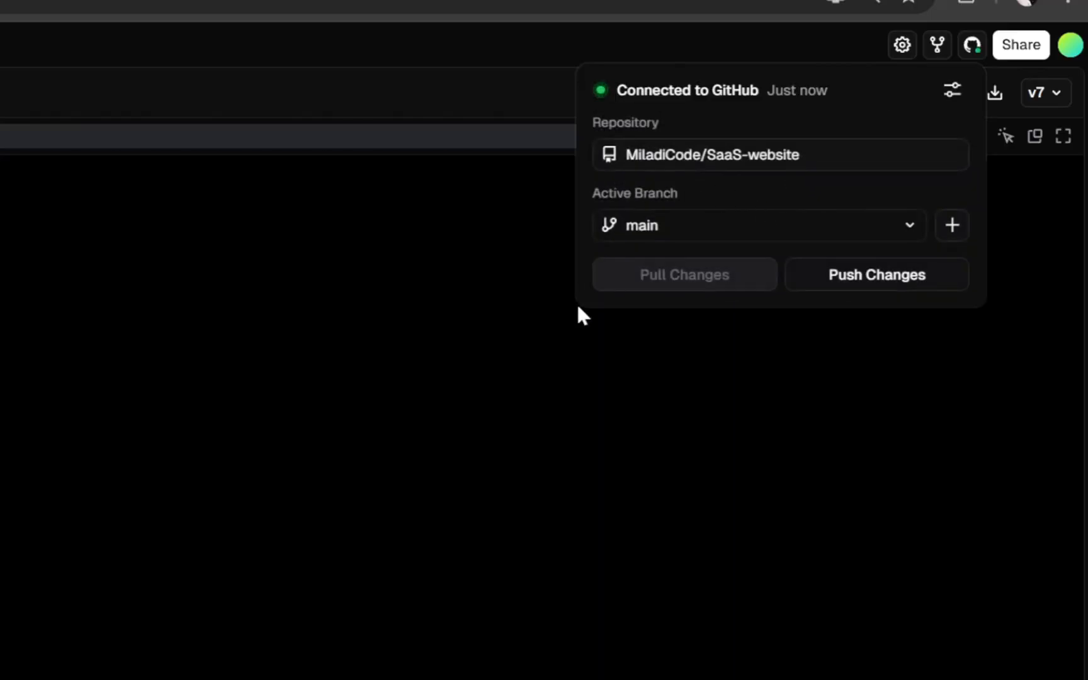
Step: Check the project's GitHub connection details, including the linked repository and active branch, and close them
click(499, 257)
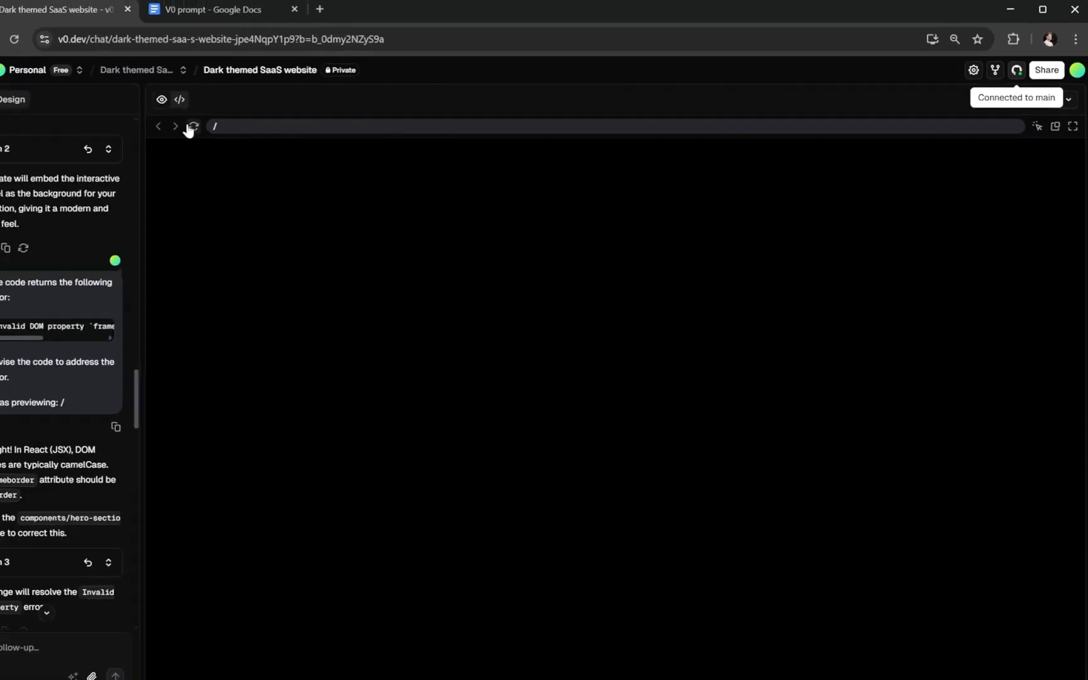
click(1019, 73)
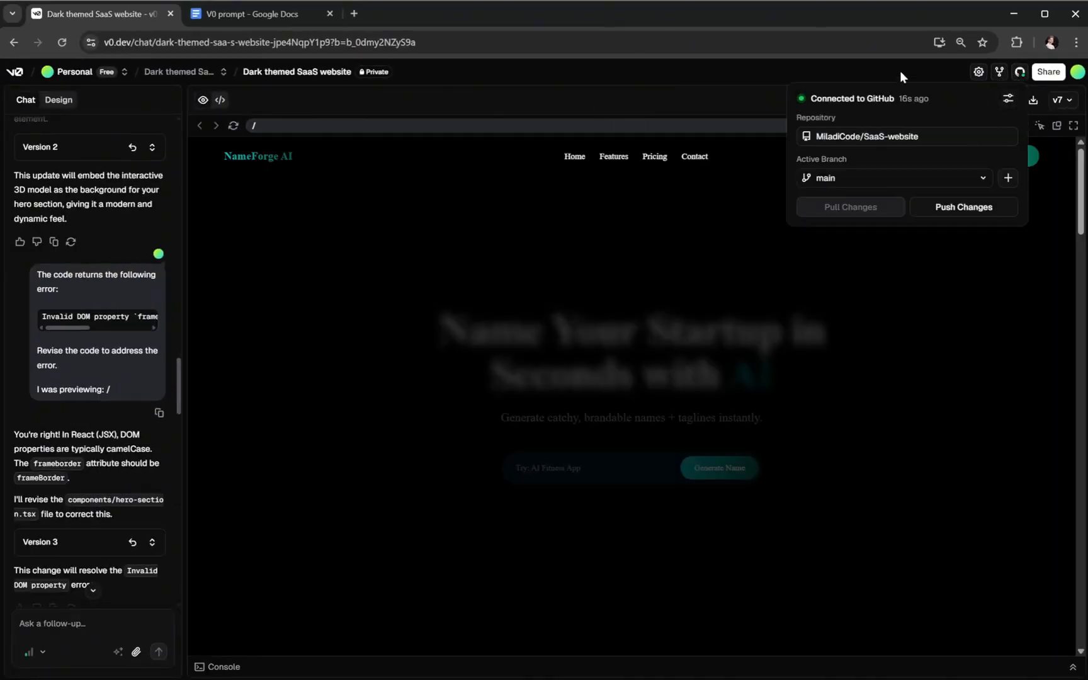
click(900, 72)
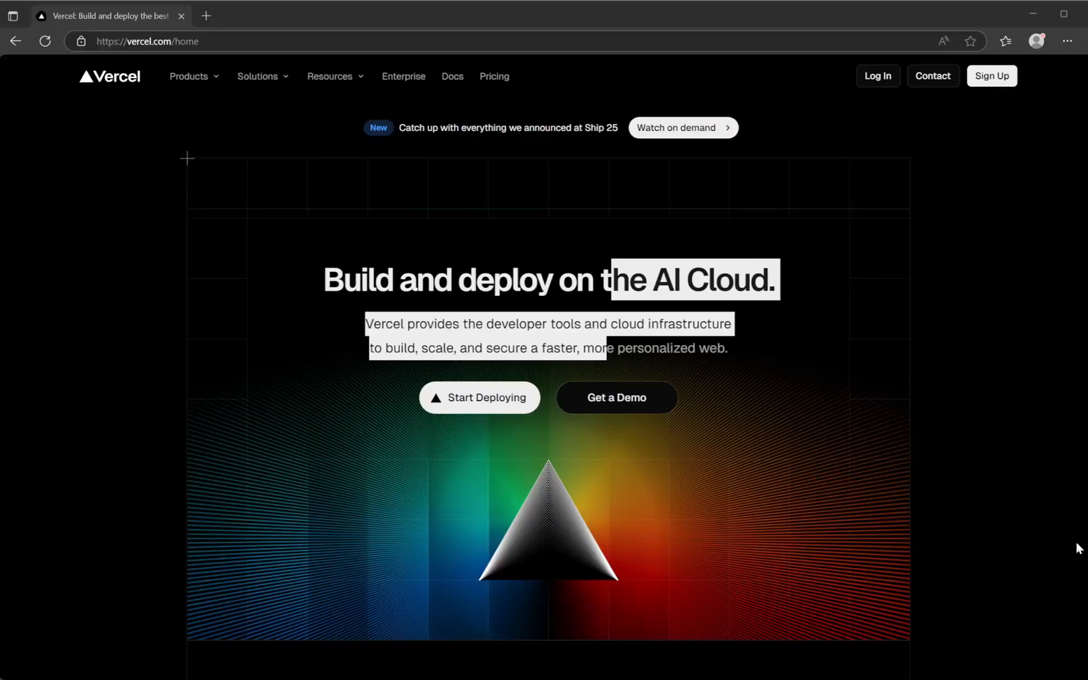
click(1059, 8)
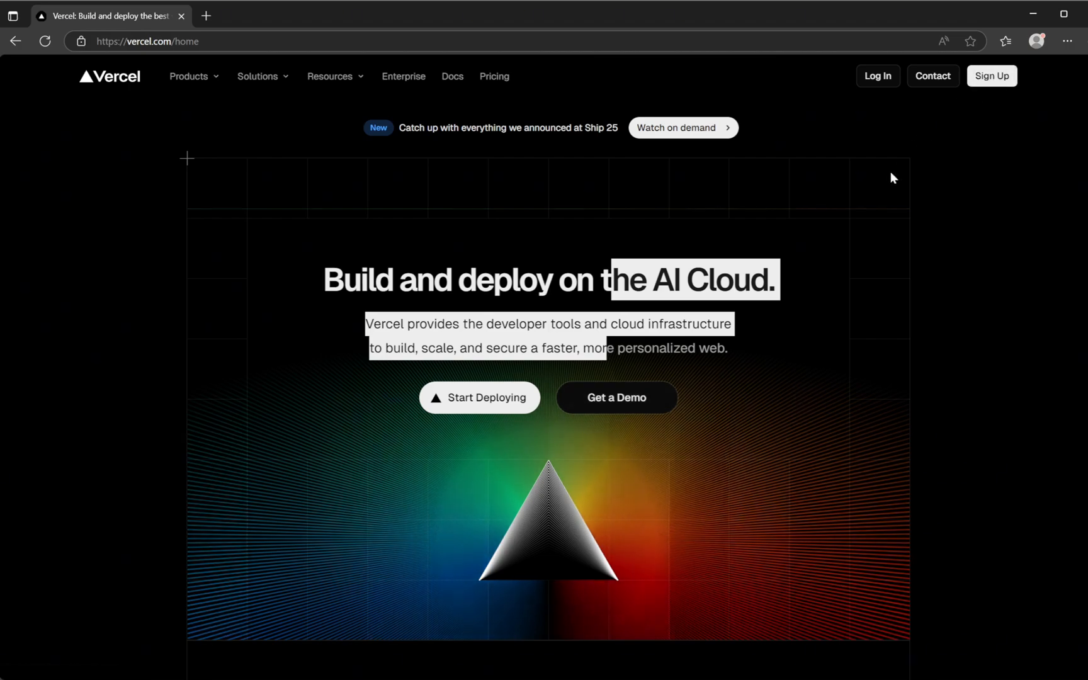
click(670, 362)
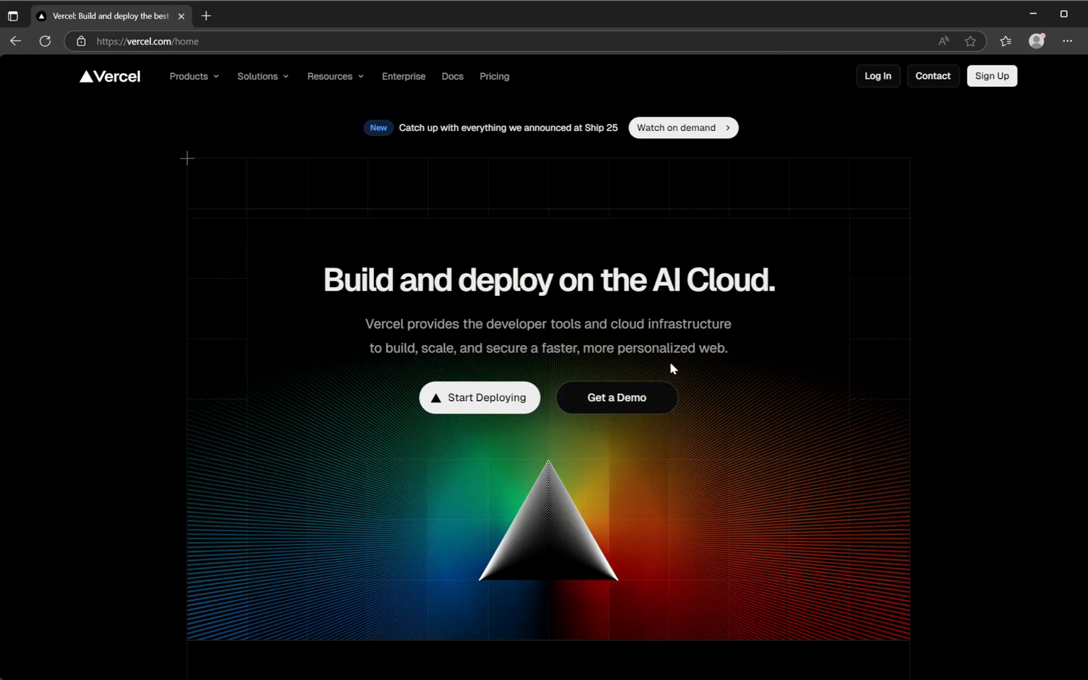
drag(331, 266, 734, 325)
click(874, 286)
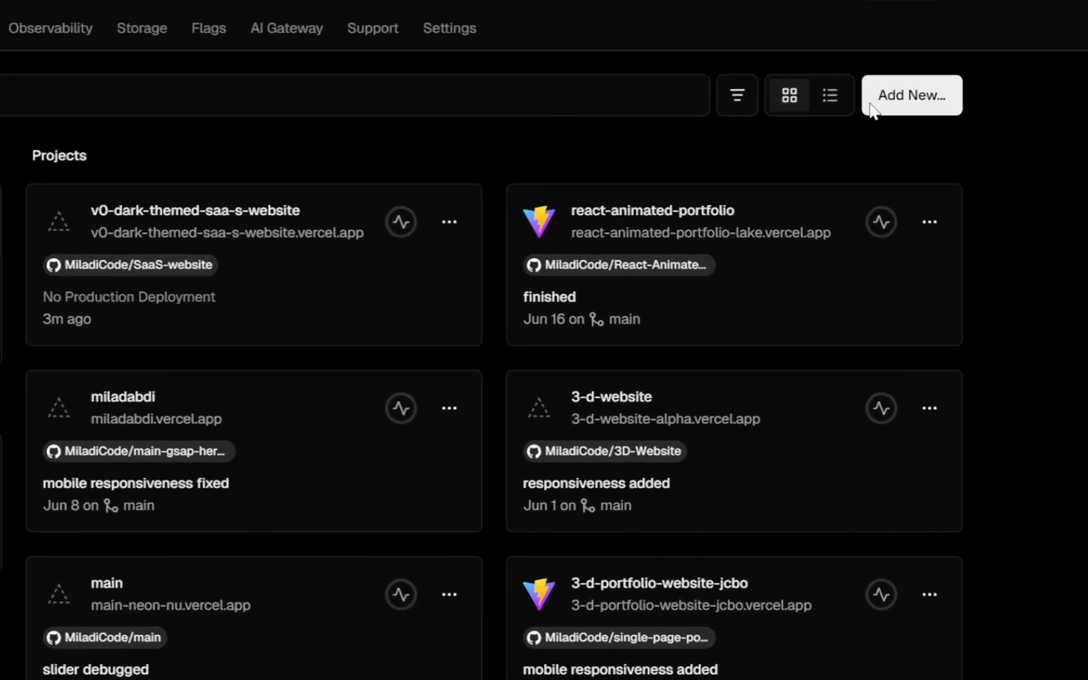
Step: Switch to Vercel, start a new project and import the SaaS-website repository from the connected GitHub account
click(920, 106)
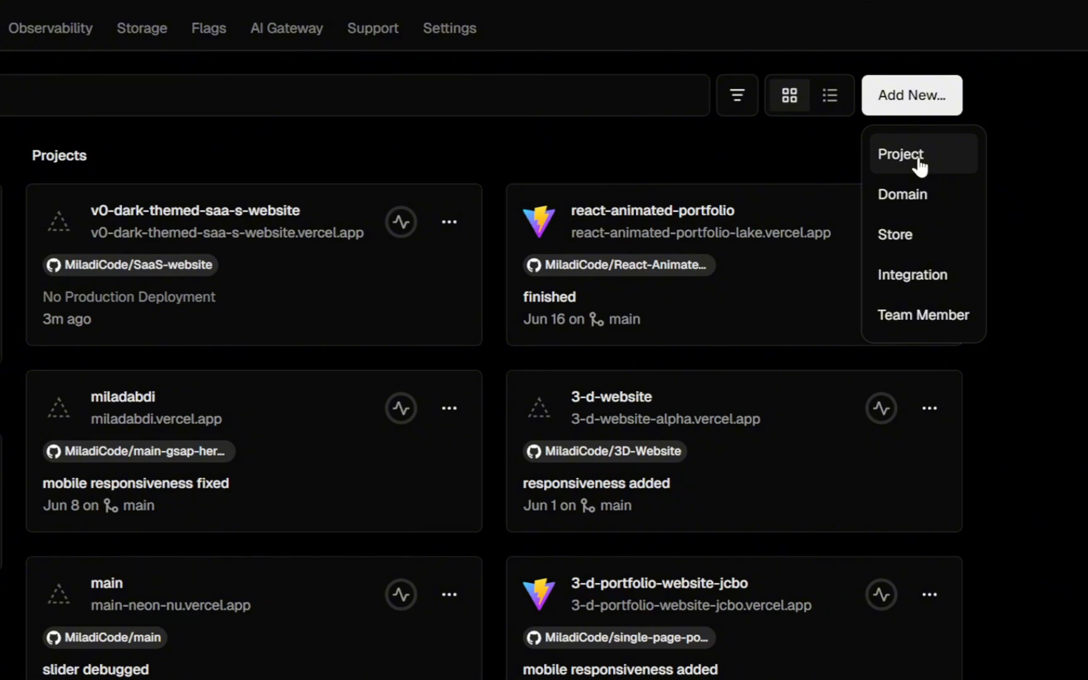
click(900, 154)
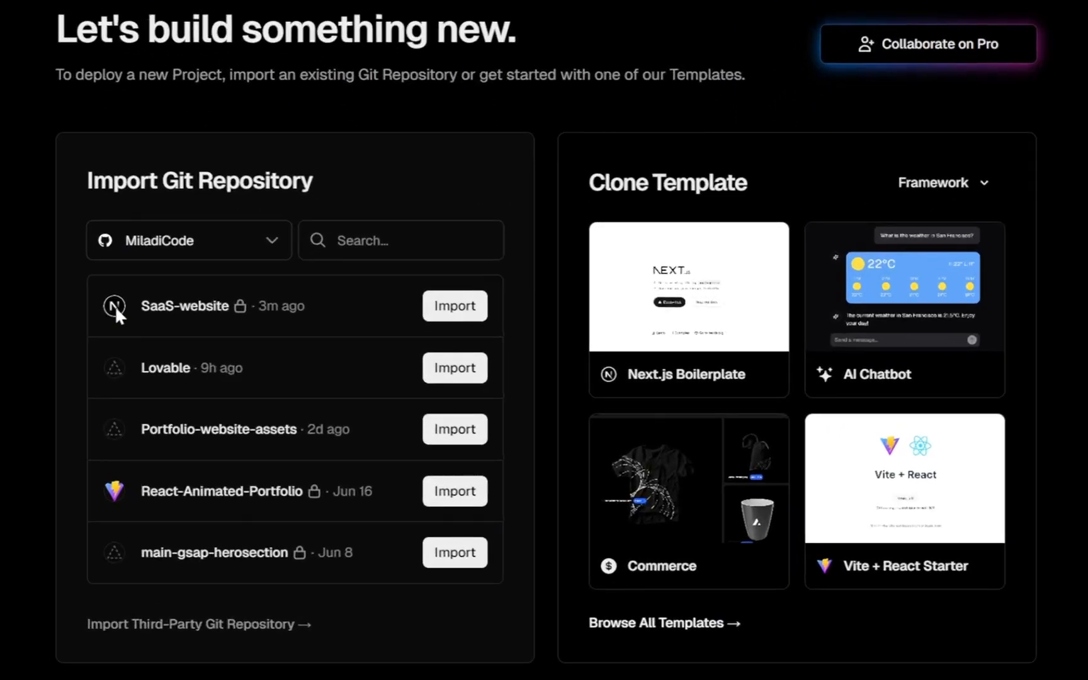
drag(141, 306, 229, 307)
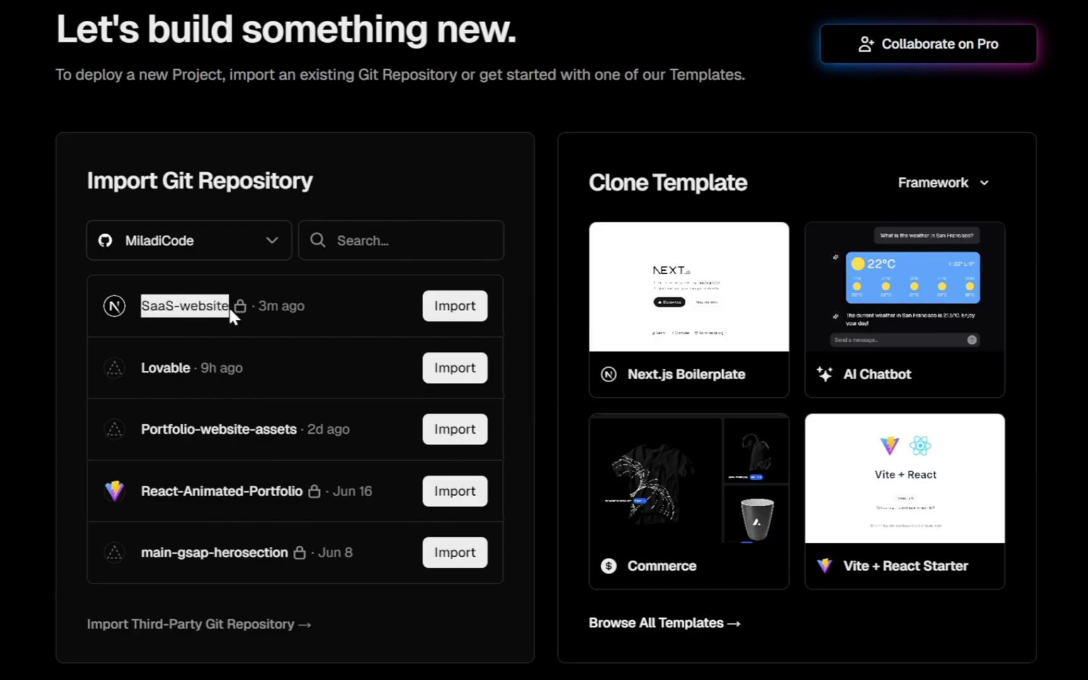
drag(320, 306, 259, 309)
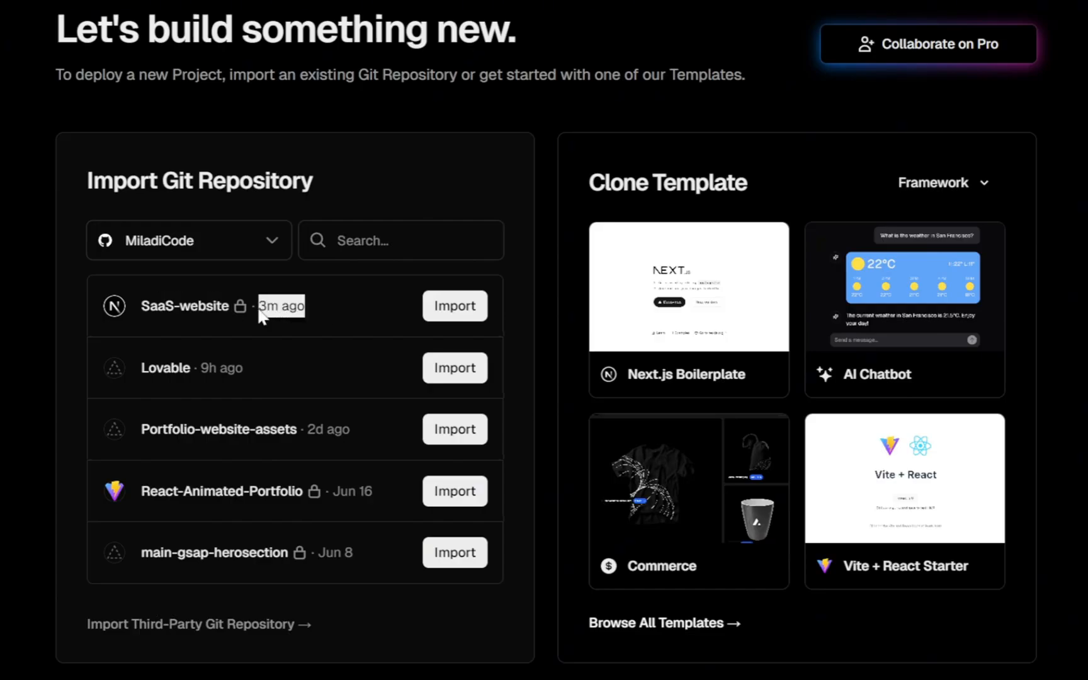
click(329, 318)
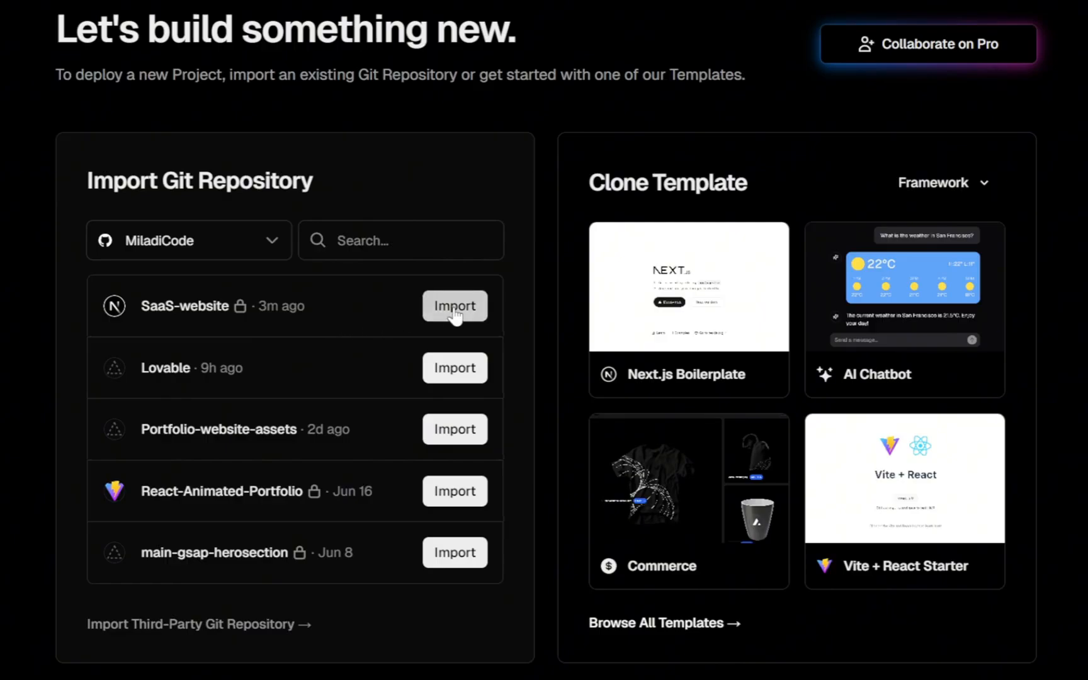
double_click(235, 248)
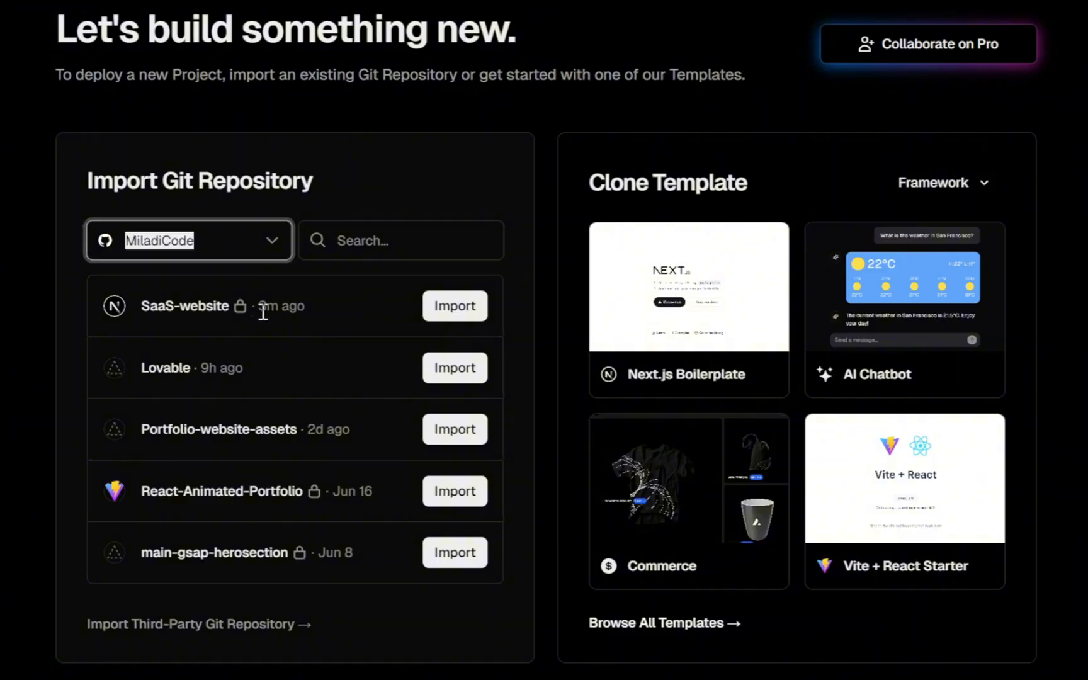
click(456, 309)
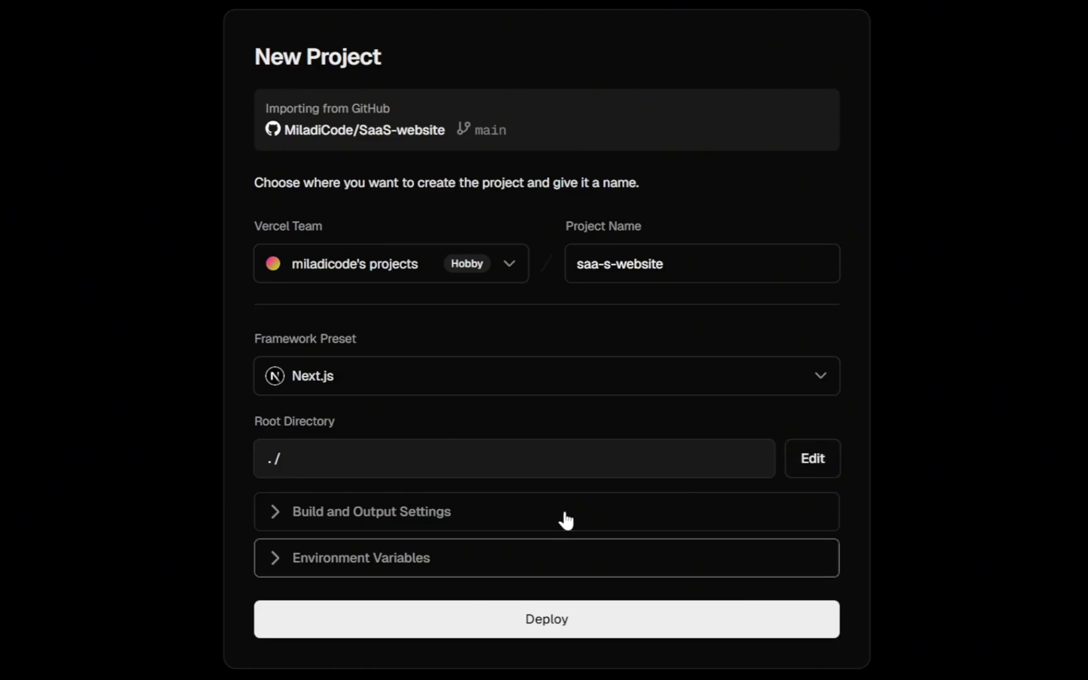
Step: Deploy the imported project with the Next.js preset and continue to its project dashboard
click(489, 631)
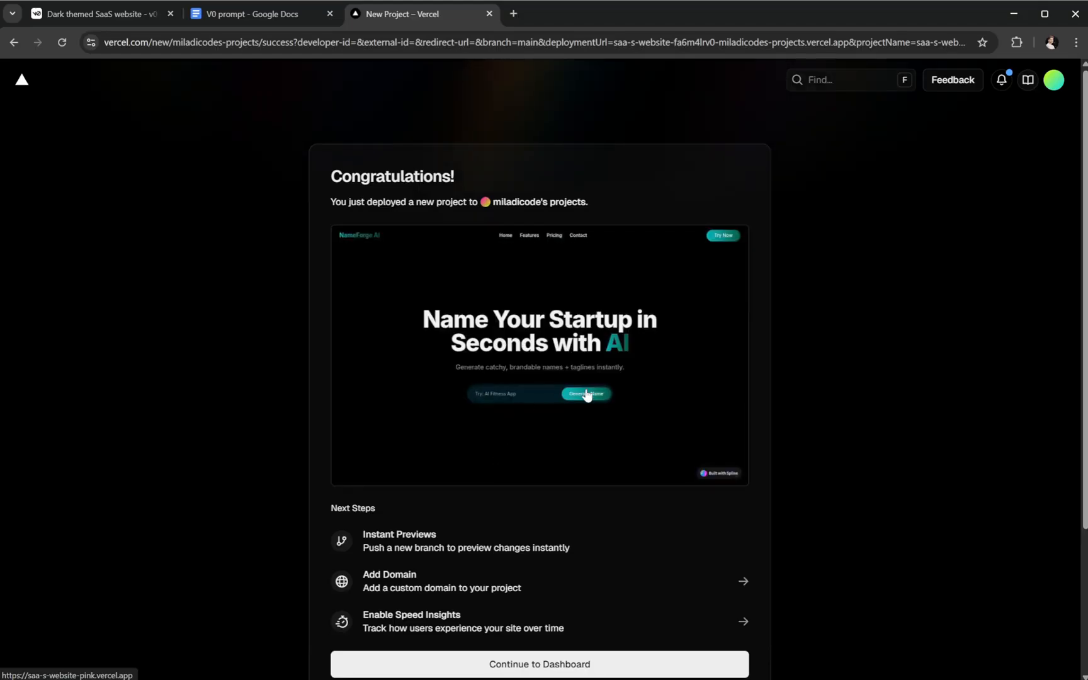
scroll(639, 479, down, 2)
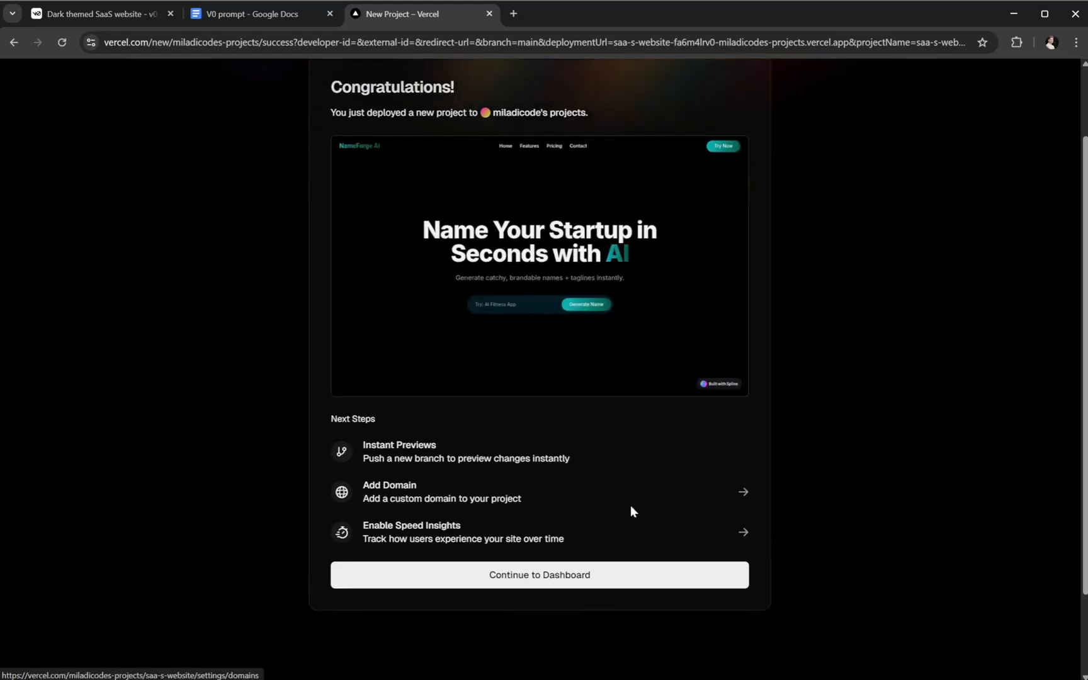
scroll(630, 510, down, 1)
scroll(628, 512, up, 2)
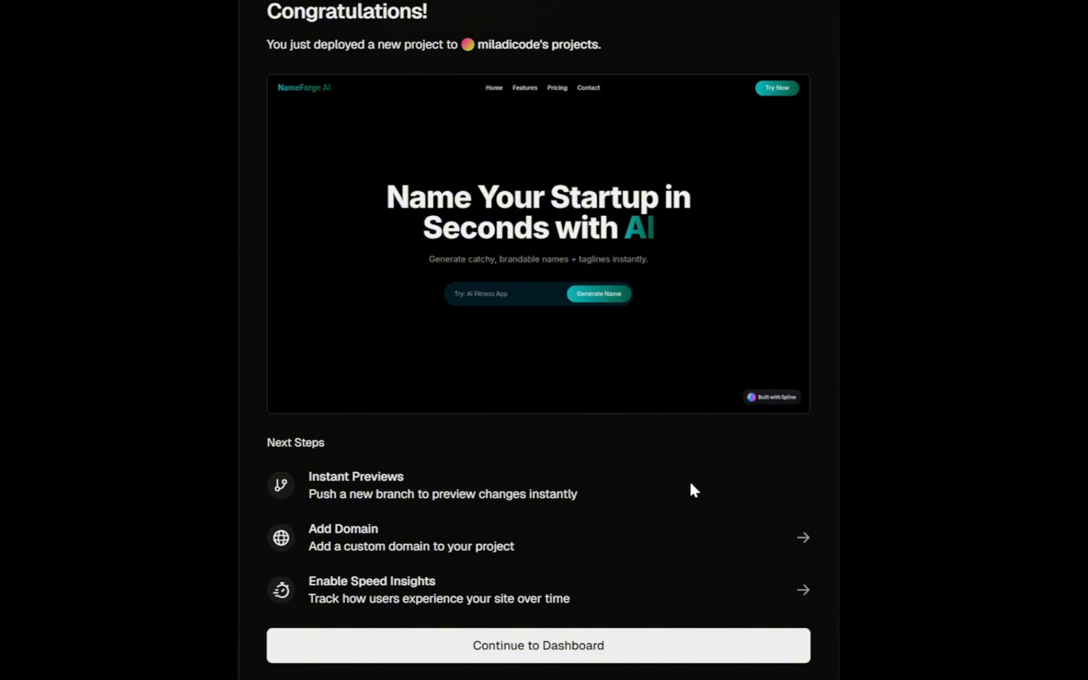
click(596, 649)
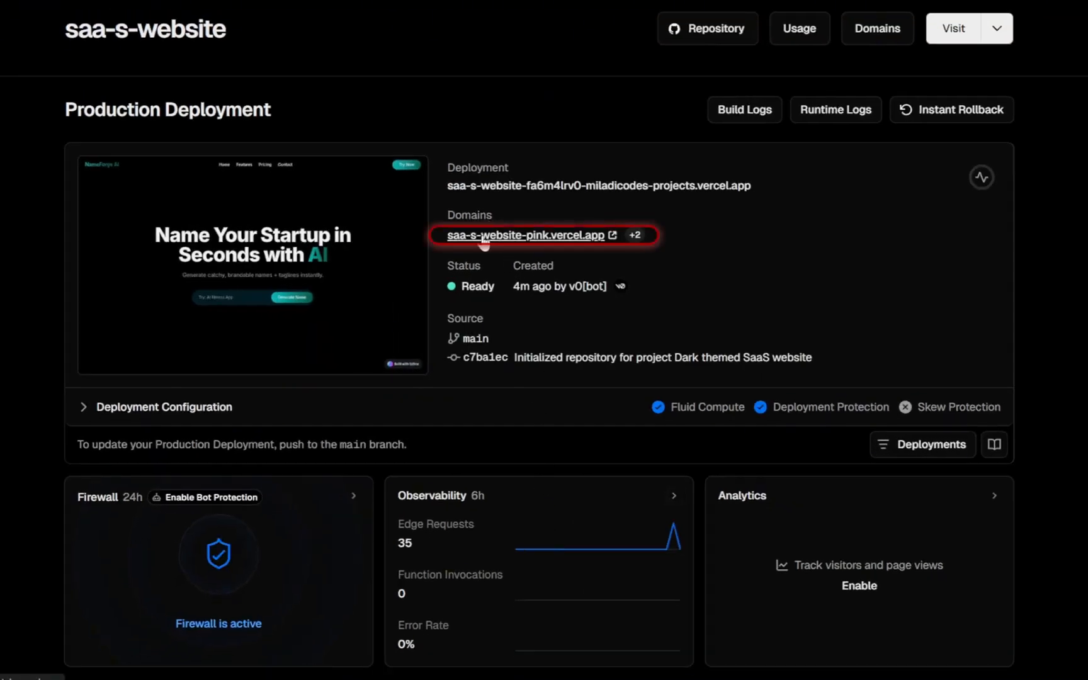
Step: Open the production domain saa-s-website-pink.vercel.app and review the live page from the 3D hero down to the footer and back
click(536, 237)
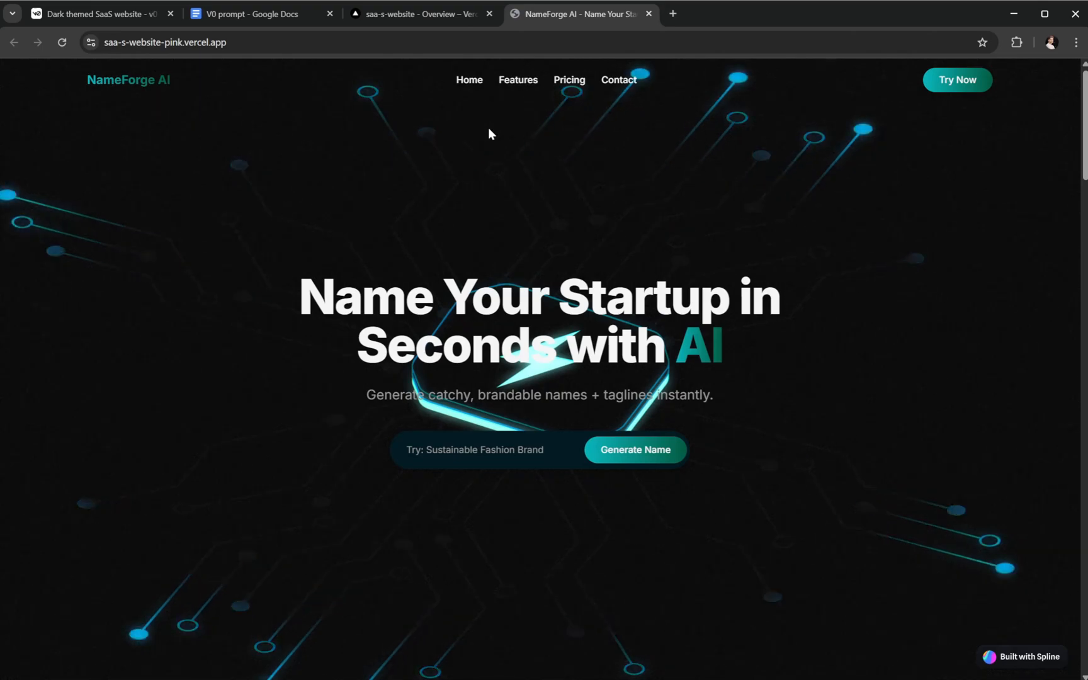
scroll(488, 127, down, 5)
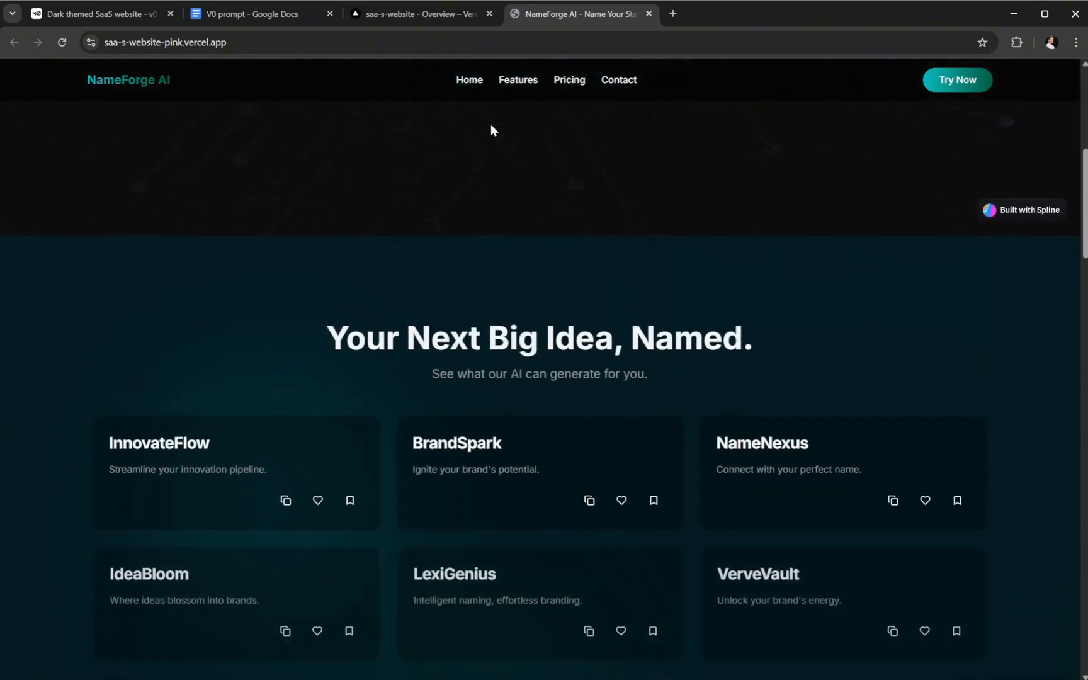
scroll(534, 236, down, 4)
scroll(536, 233, down, 8)
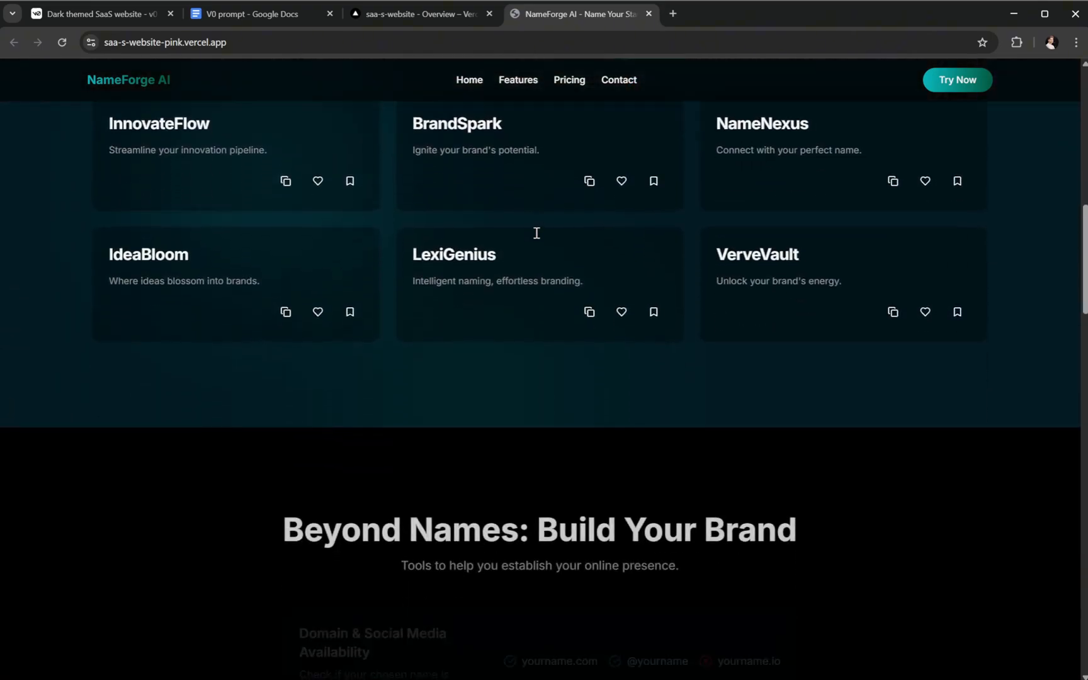
scroll(536, 234, down, 7)
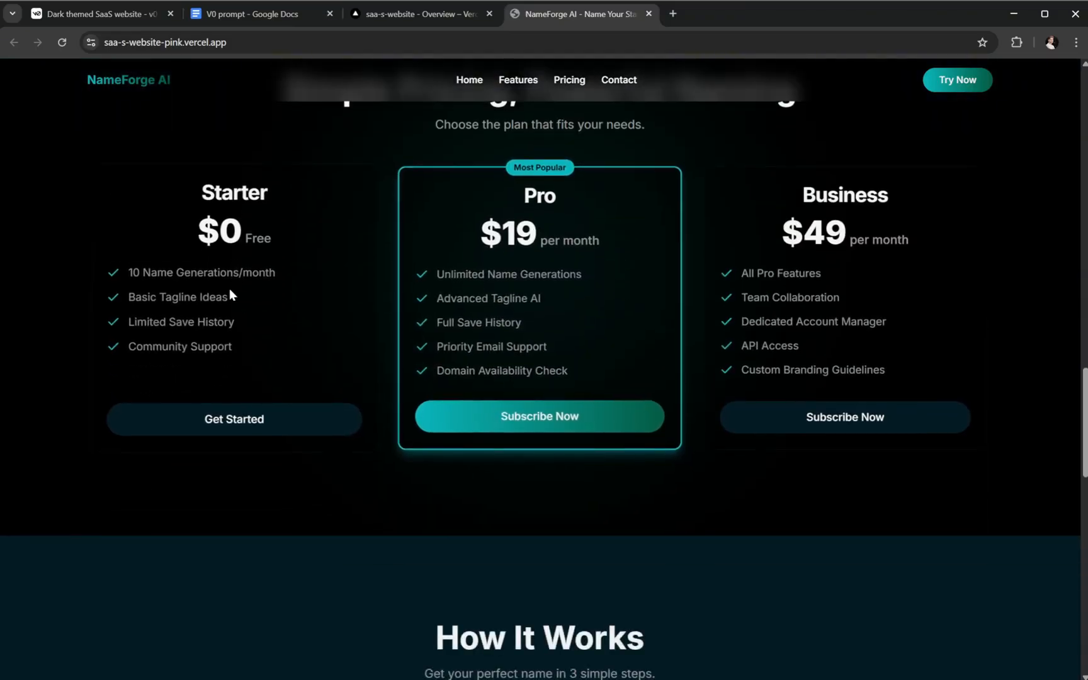
scroll(795, 322, down, 10)
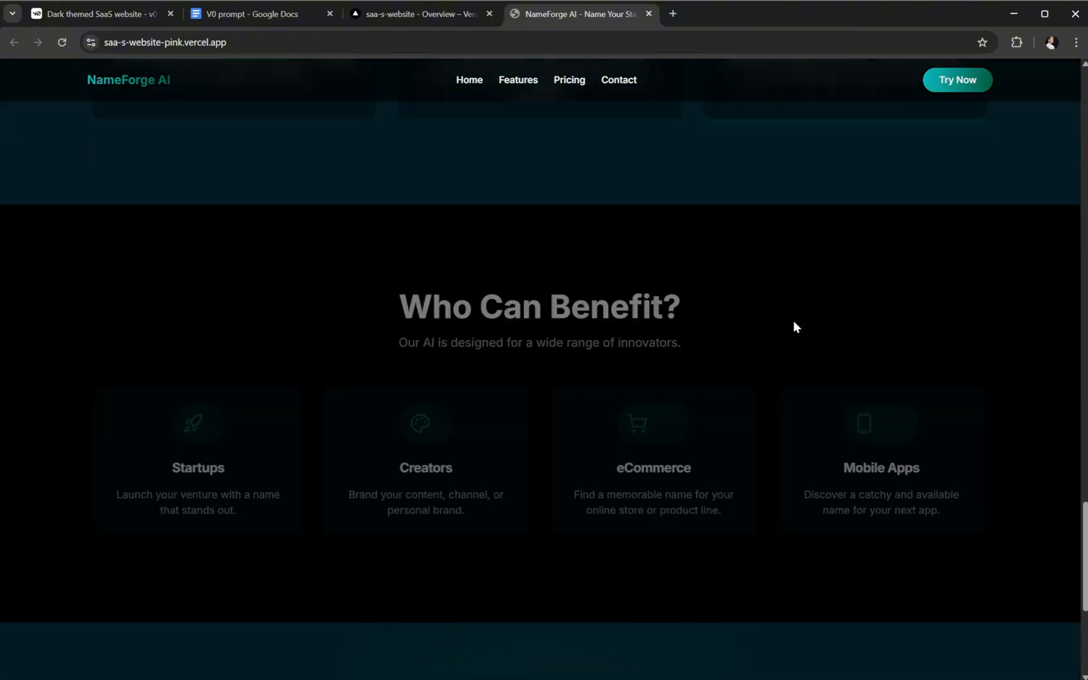
scroll(793, 323, down, 3)
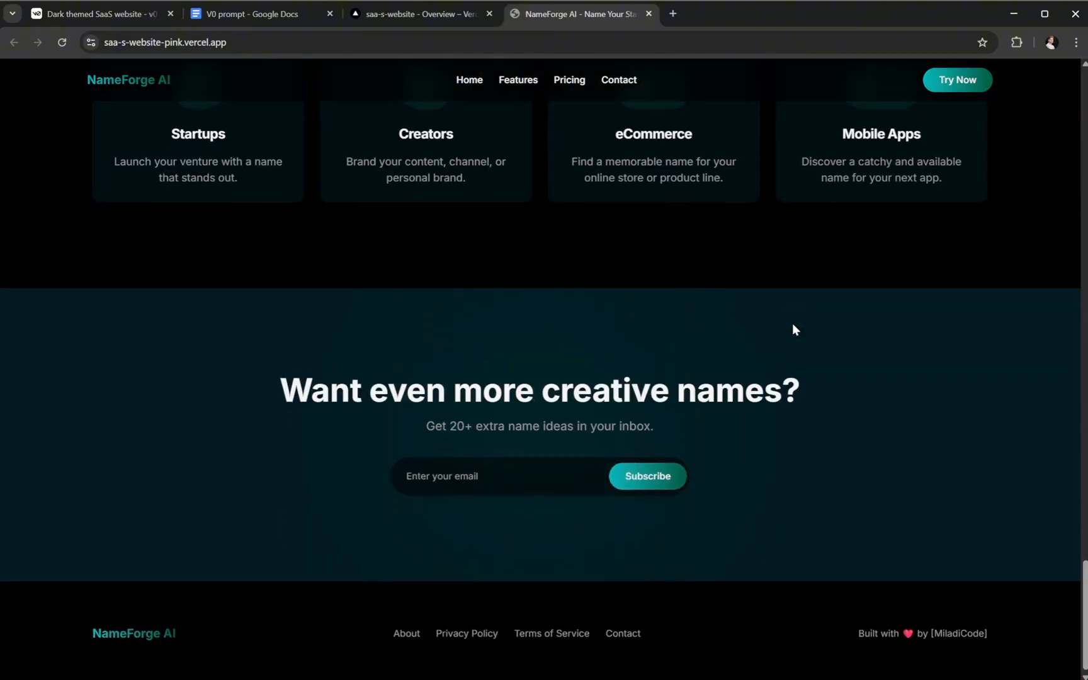
scroll(791, 323, up, 9)
scroll(792, 323, up, 10)
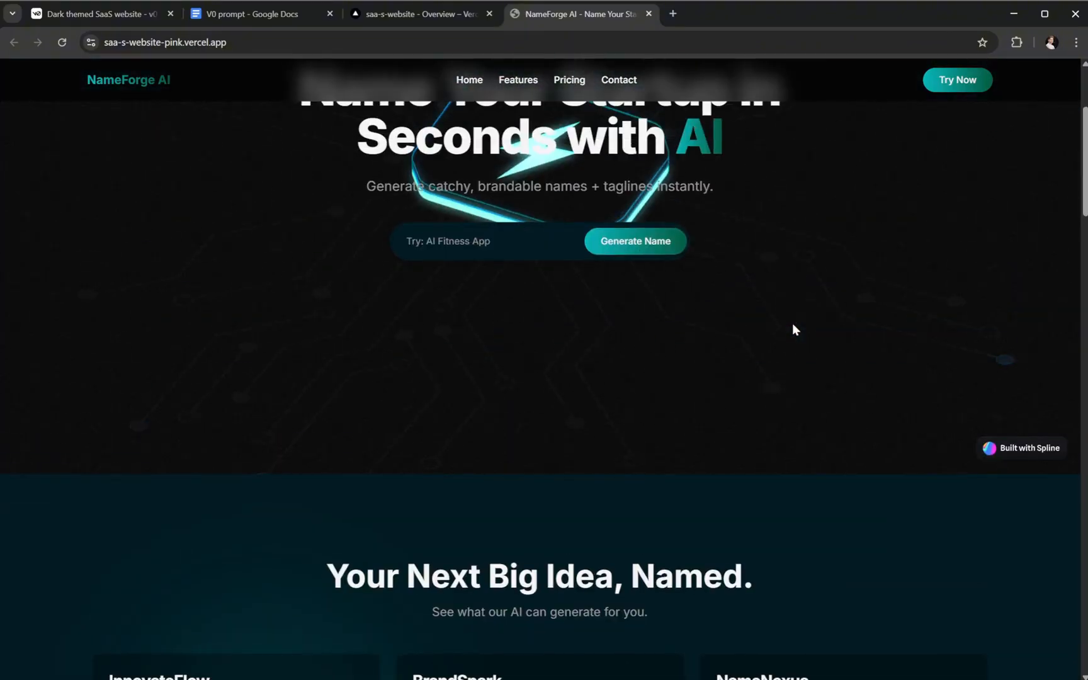